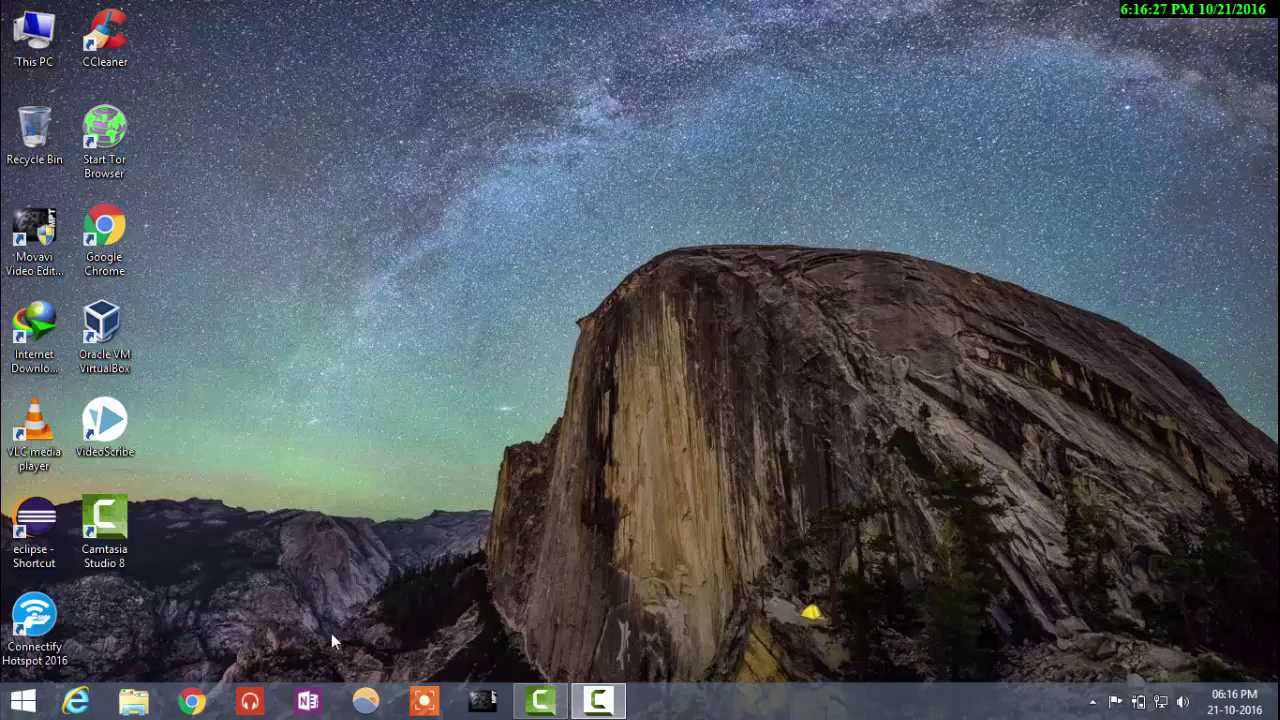
Step: Open Chrome and search Google for 'kali linux'
click(190, 703)
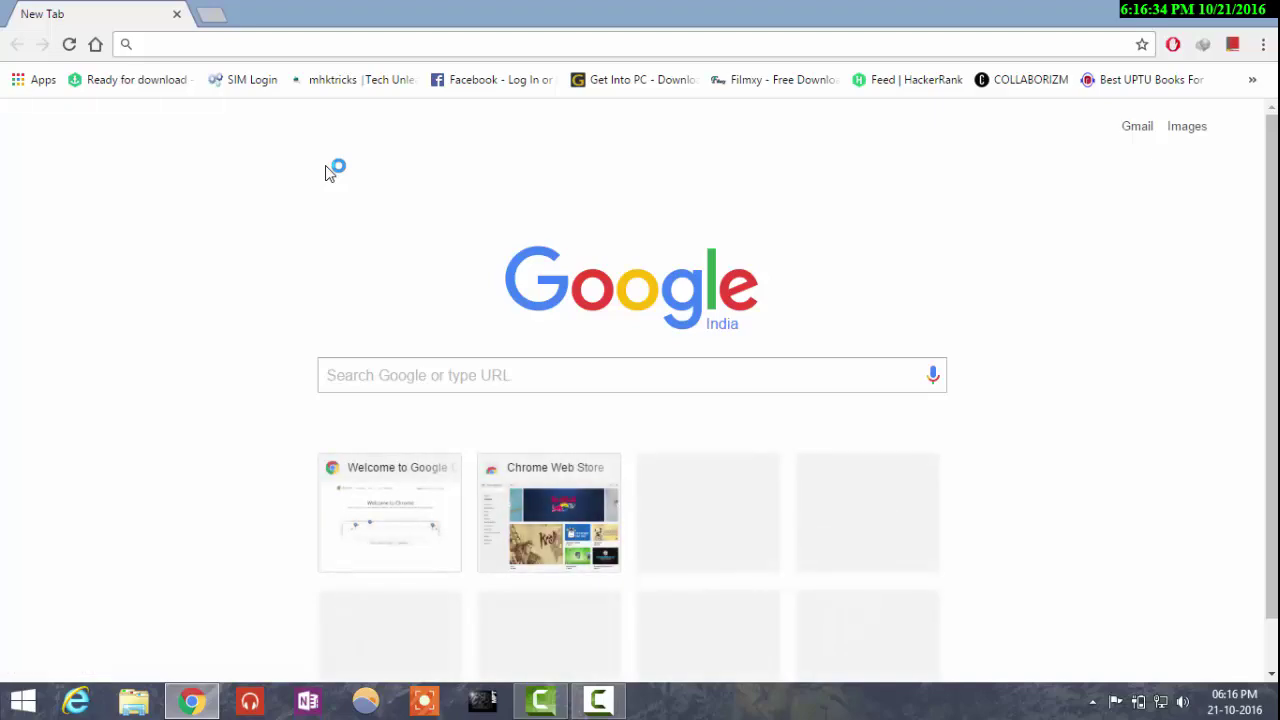
text(kal)
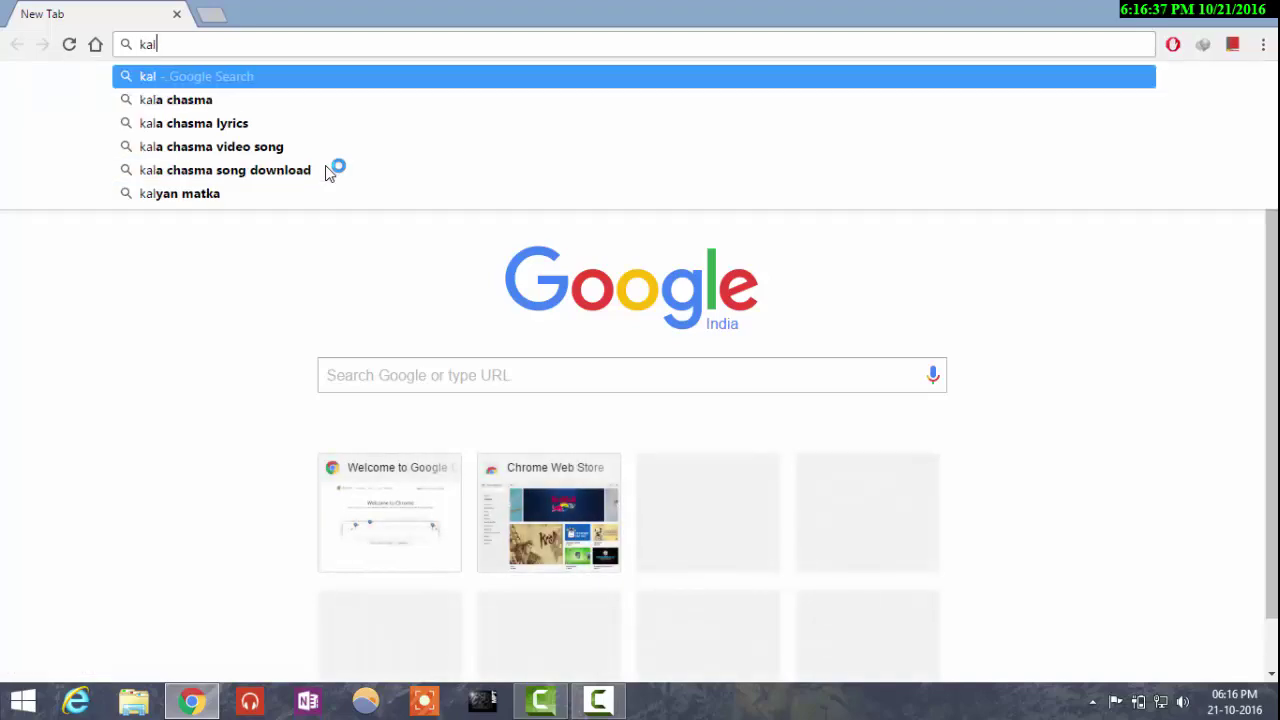
text(i)
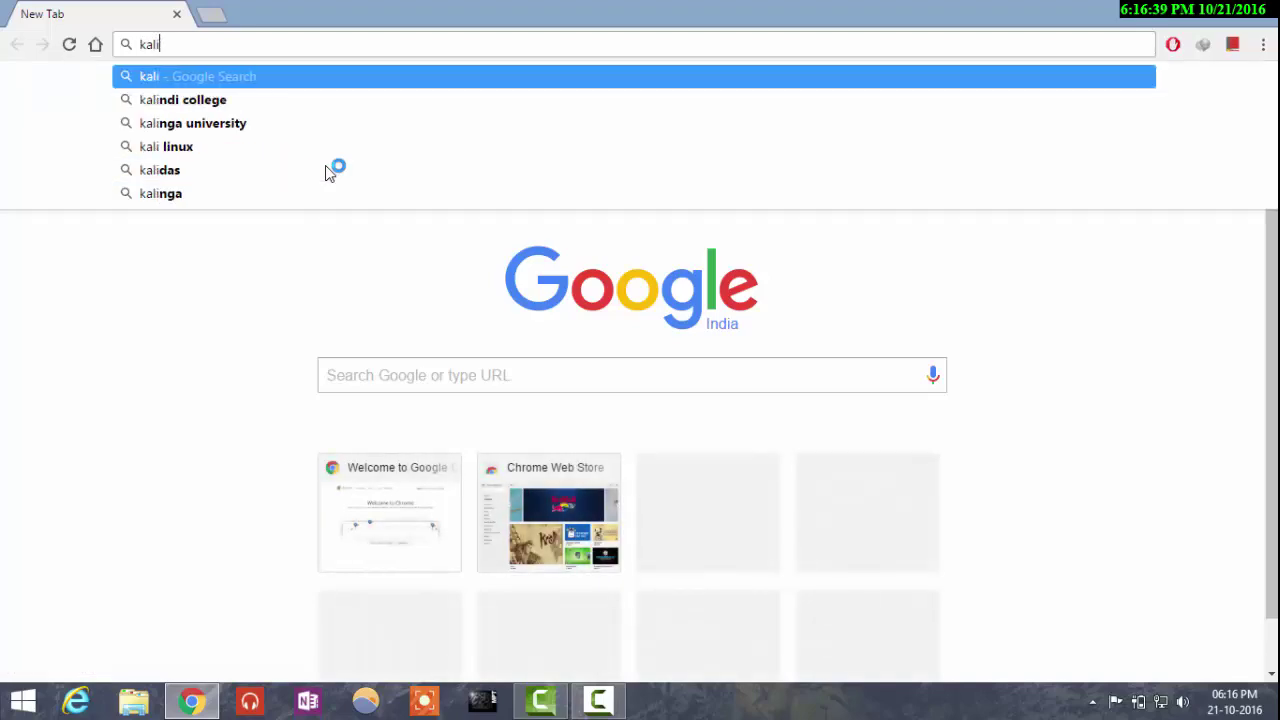
text( linux)
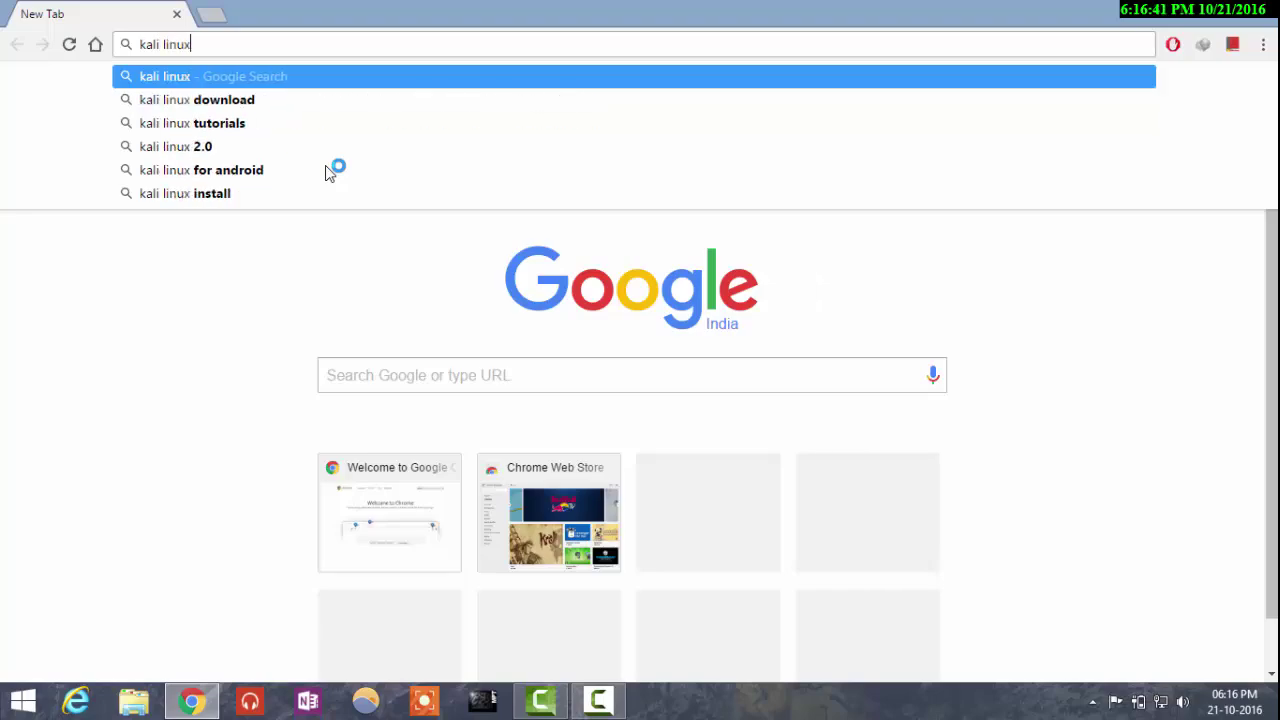
key(Return)
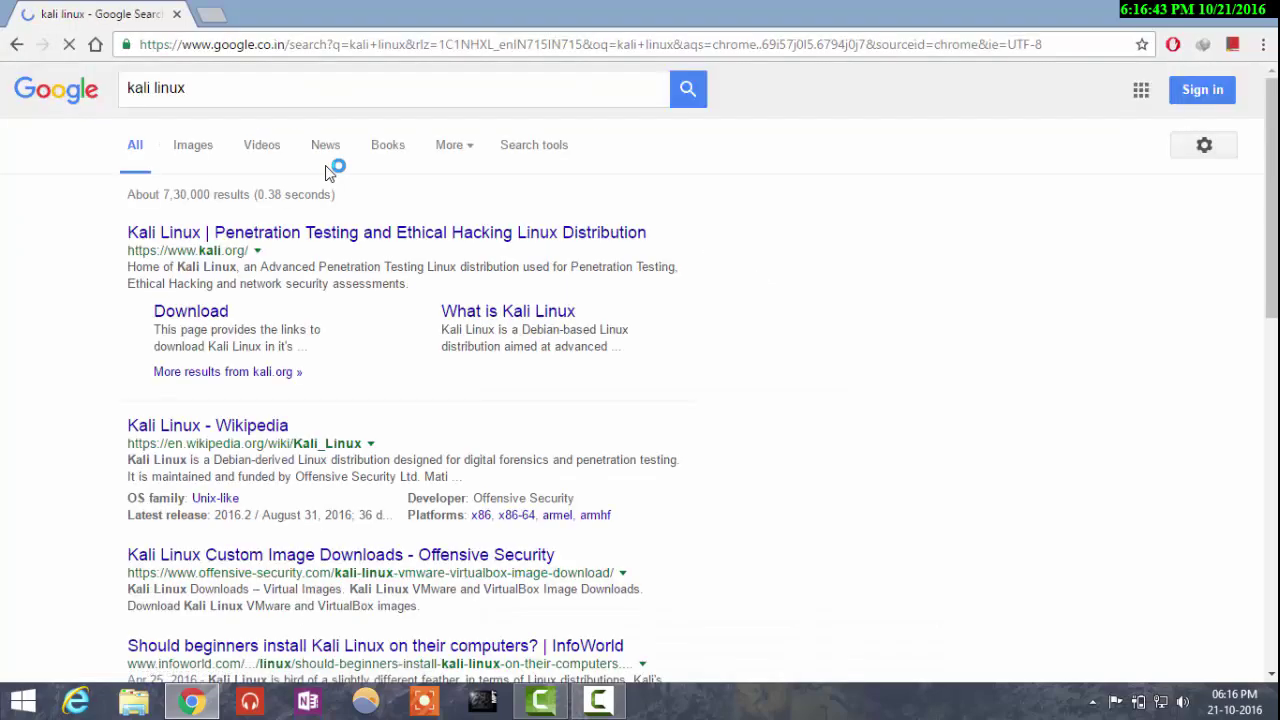
Step: Open the official kali.org site and go to its Download Kali Linux page
click(307, 240)
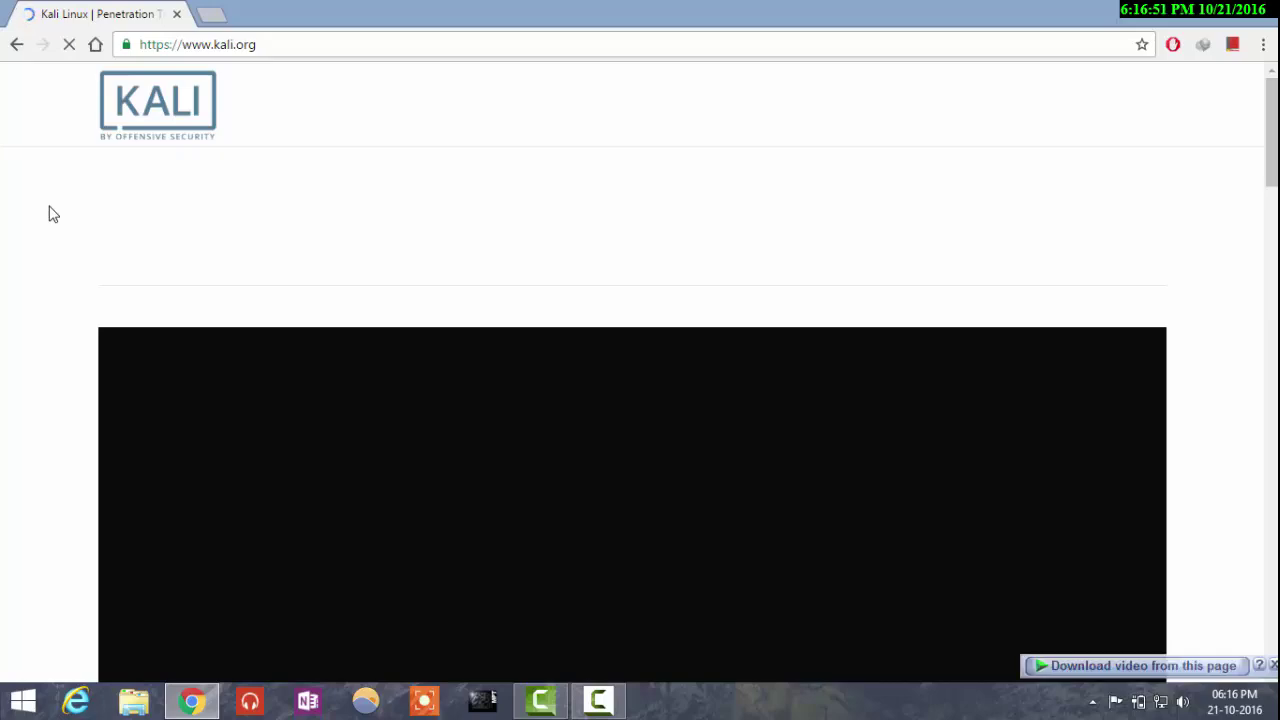
mouse_move(634, 113)
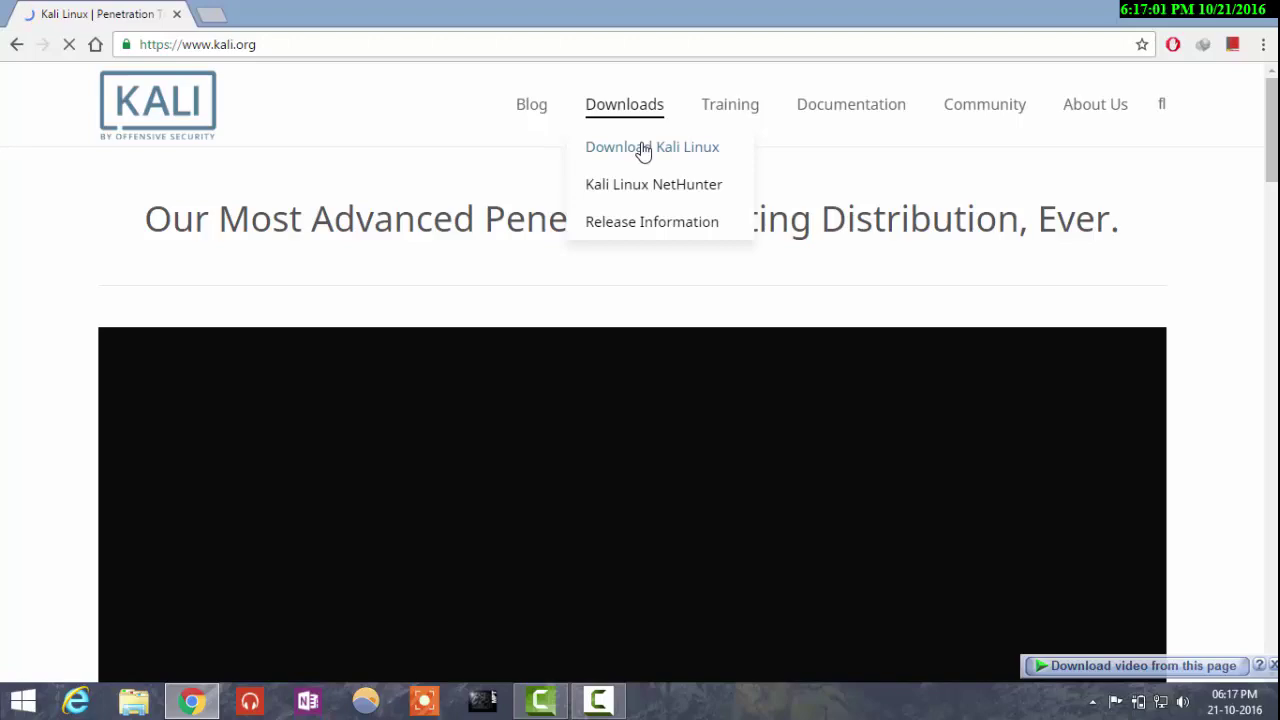
click(643, 150)
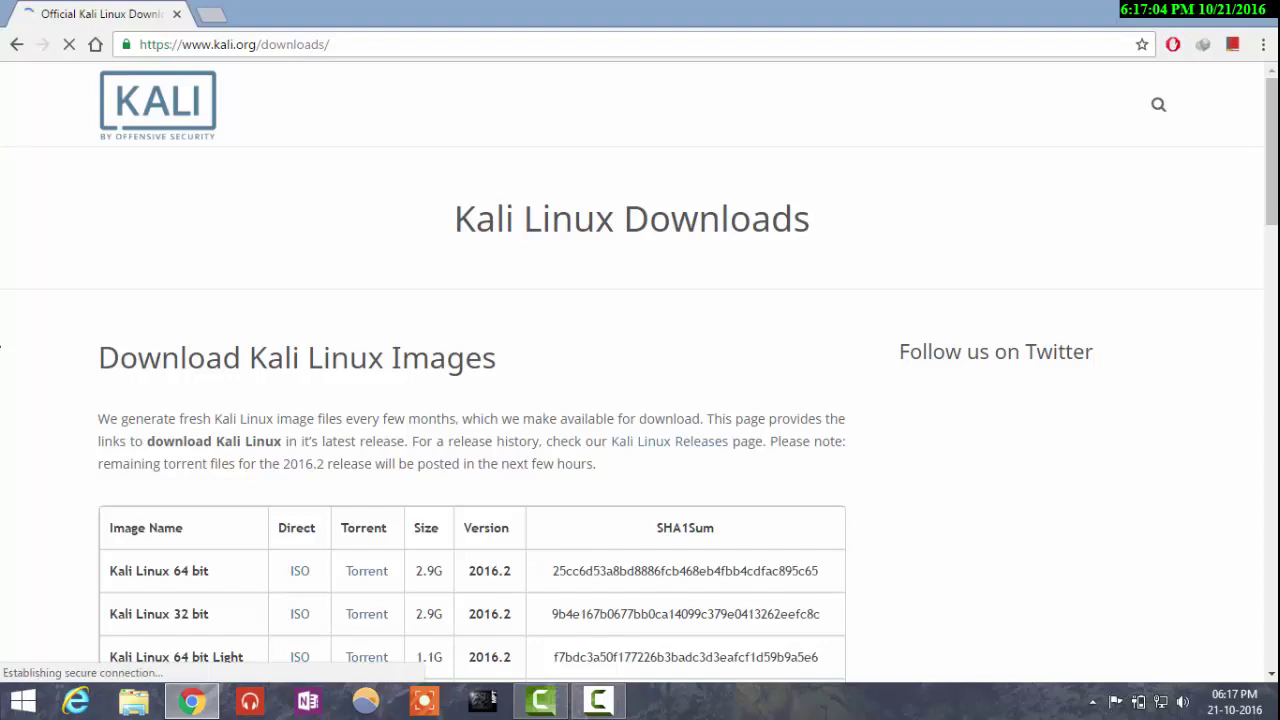
Step: Try the 64 bit ISO download, return to the downloads page once it's blocked, and start a new tab
scroll(0, 344, down, 2)
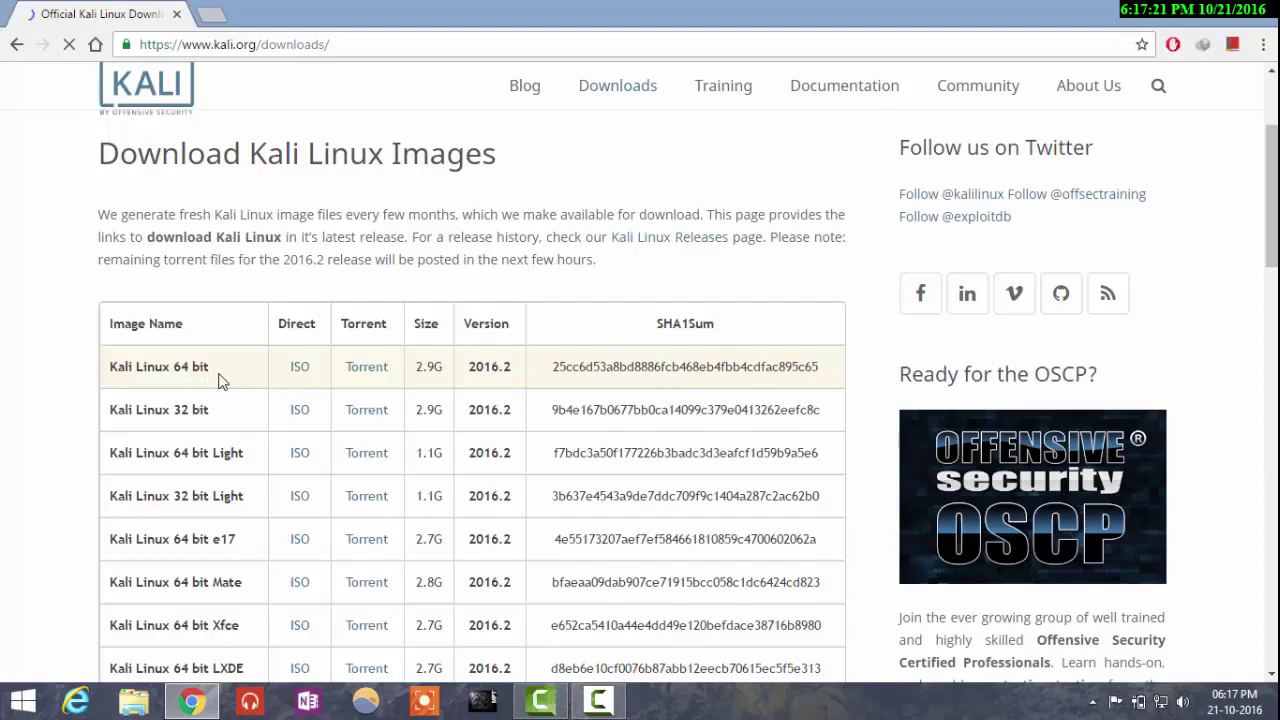
click(300, 370)
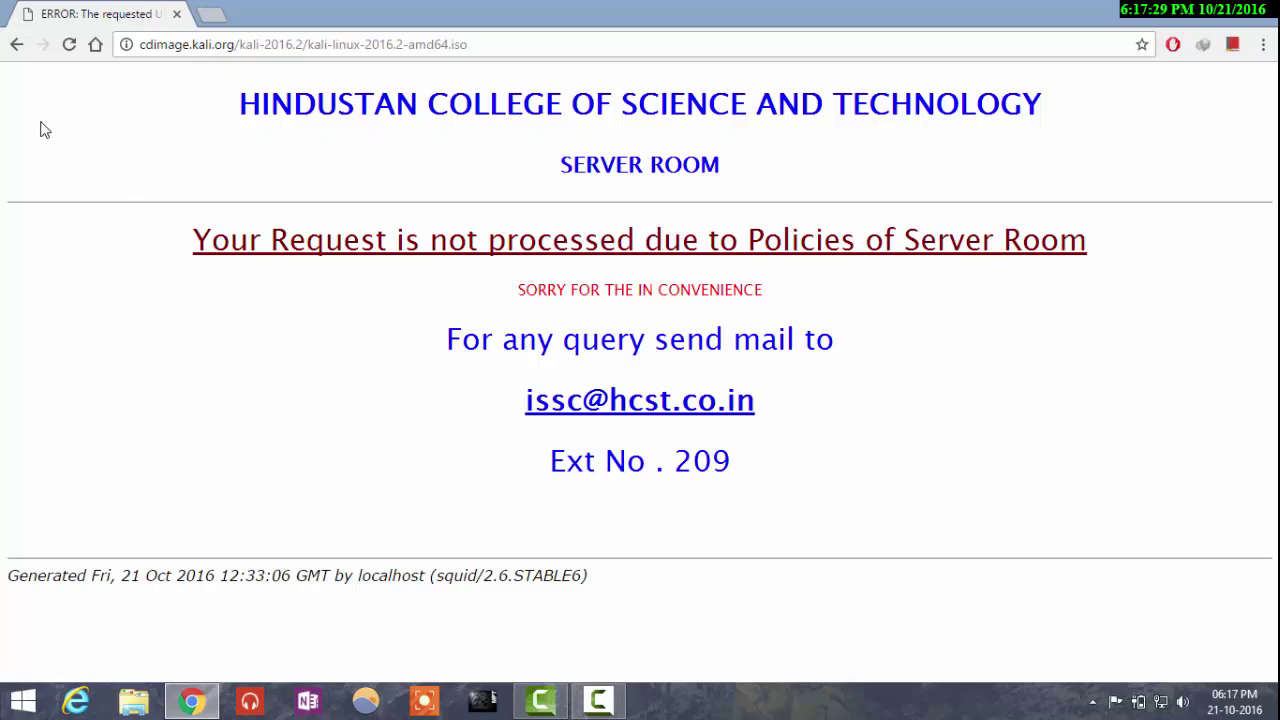
click(17, 46)
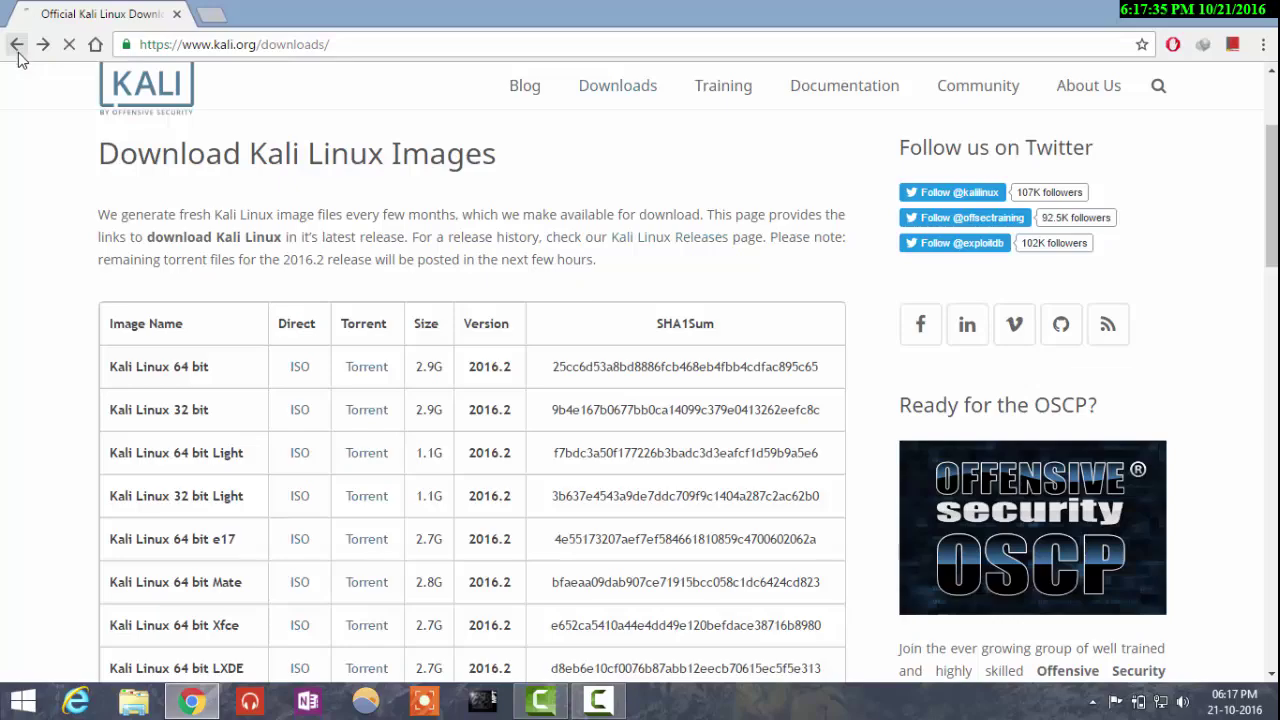
scroll(110, 263, up, 1)
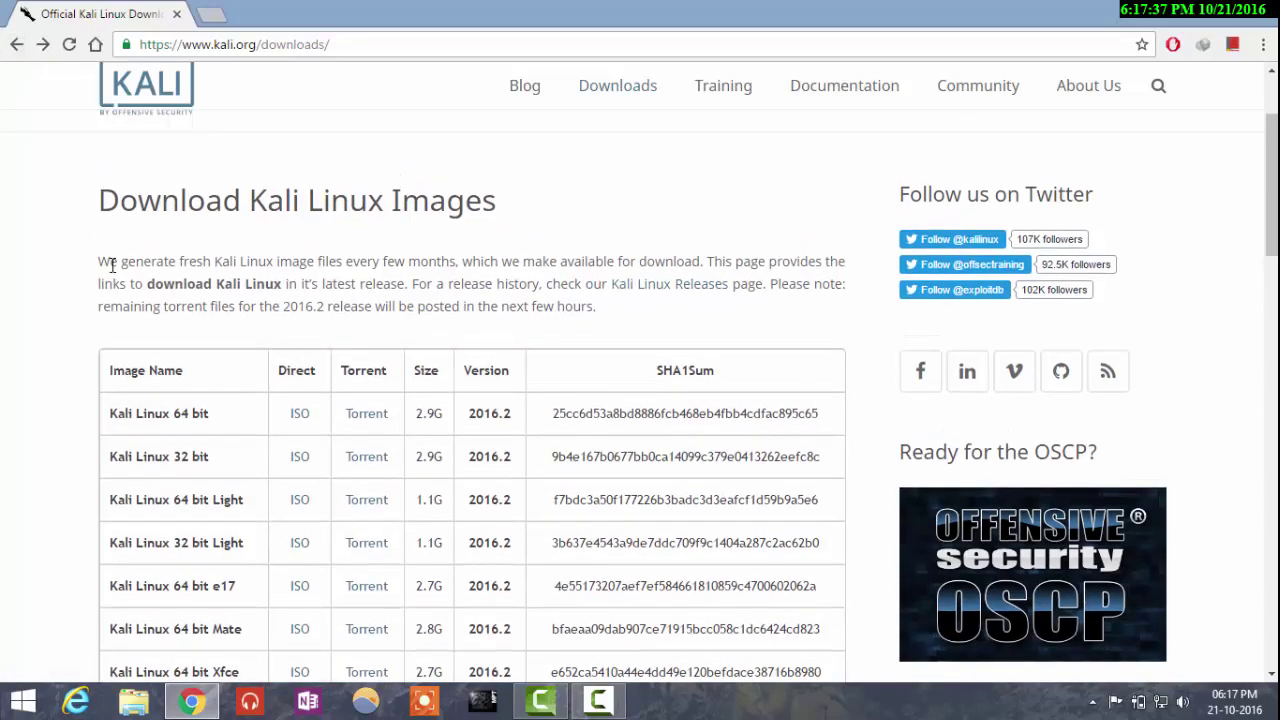
click(222, 17)
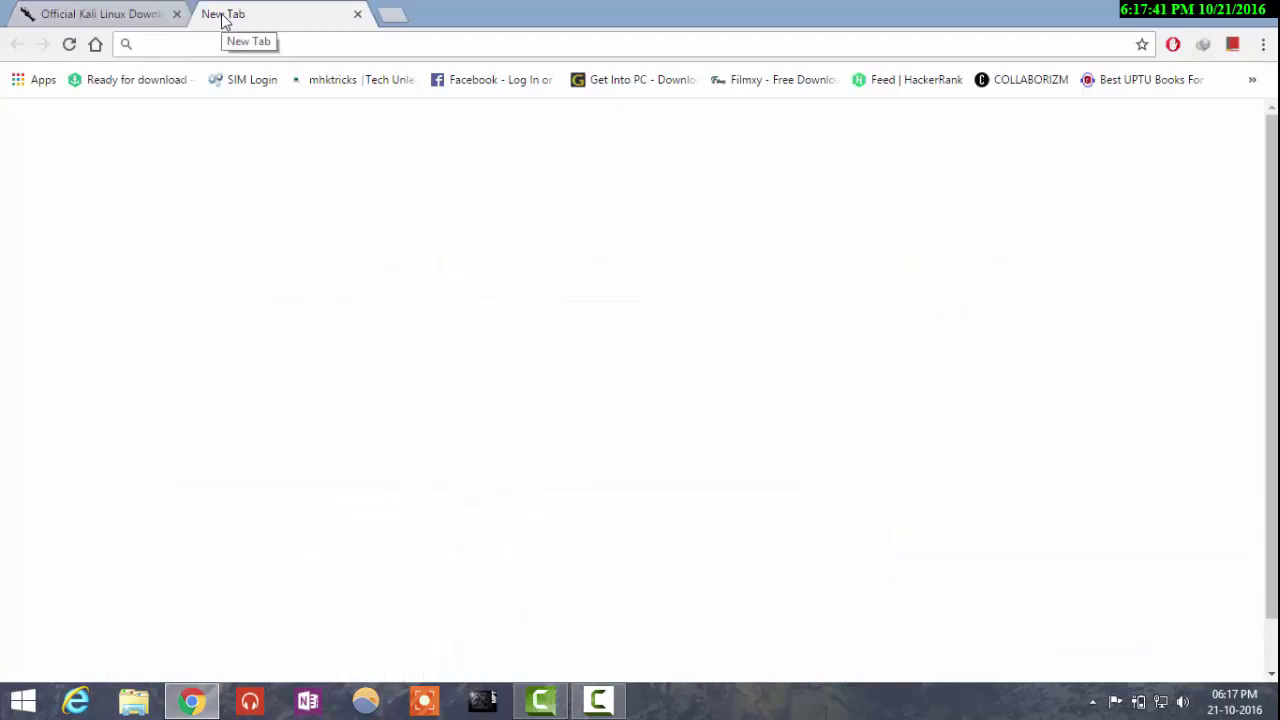
Step: Search Google for 'oracle vm virtualbox' using the autocomplete suggestion
text(orec)
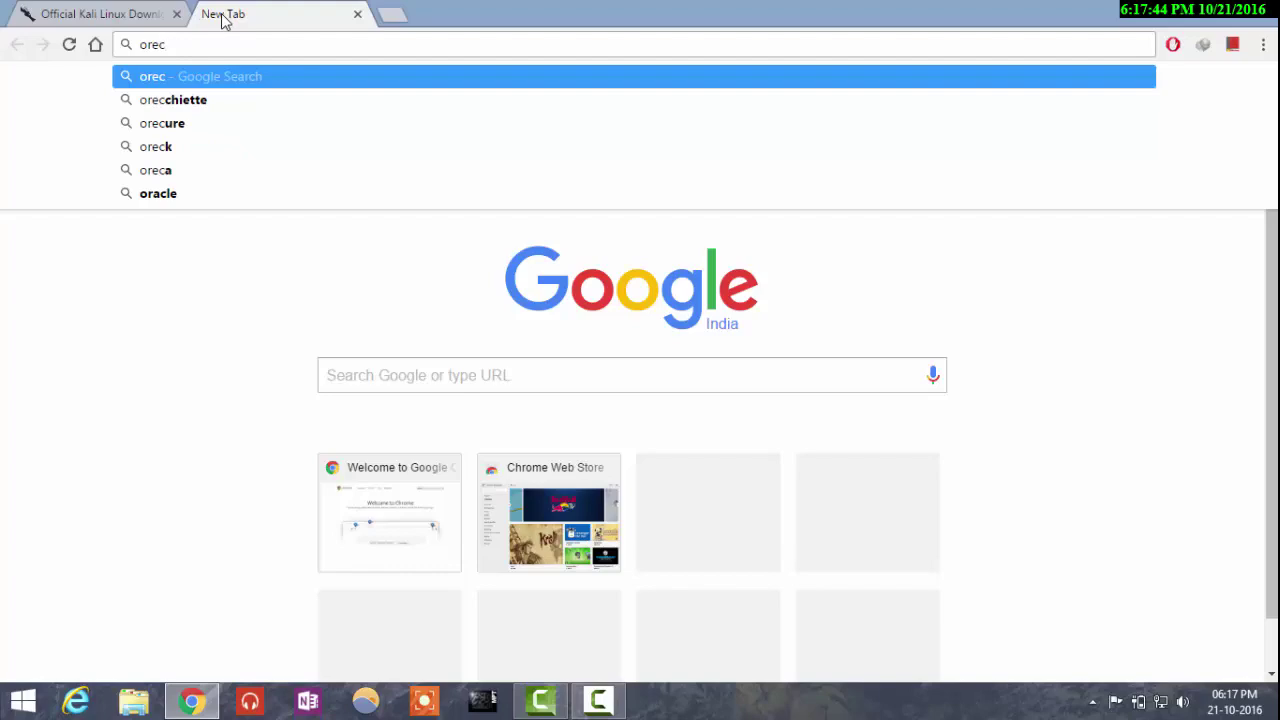
text(la)
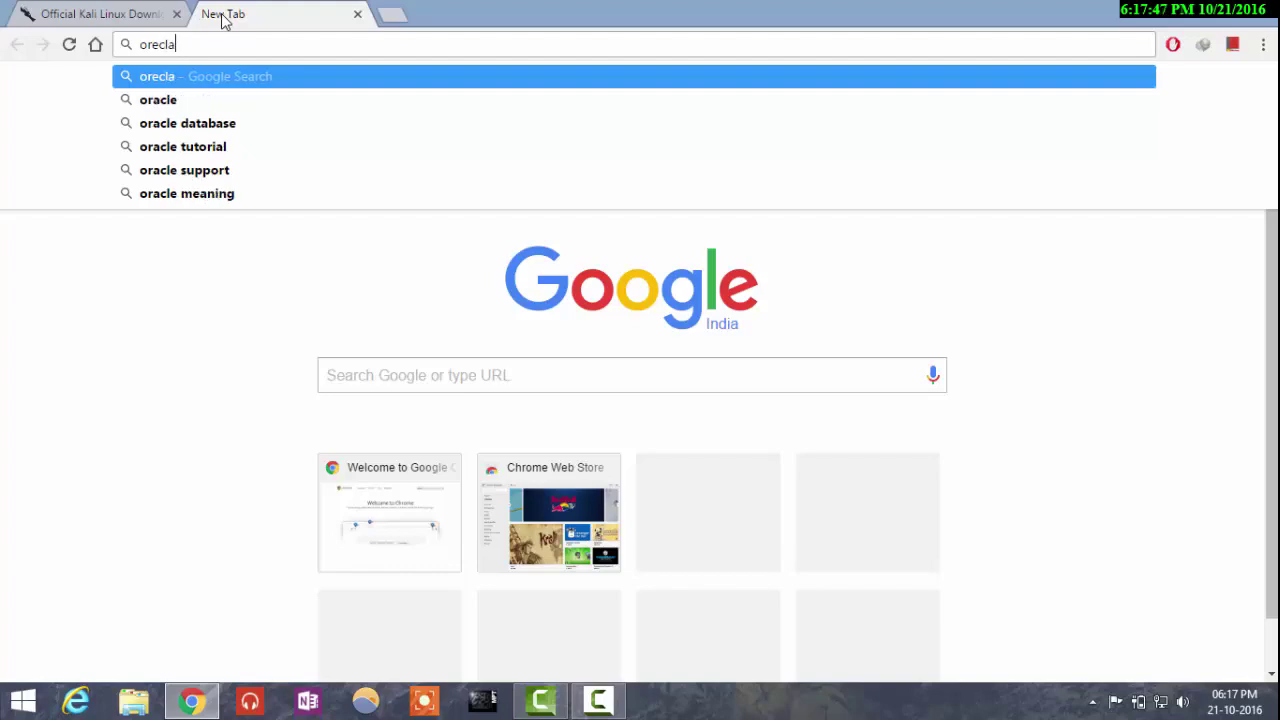
key(BackSpace)
key(BackSpace)
key(BackSpace)
key(BackSpace)
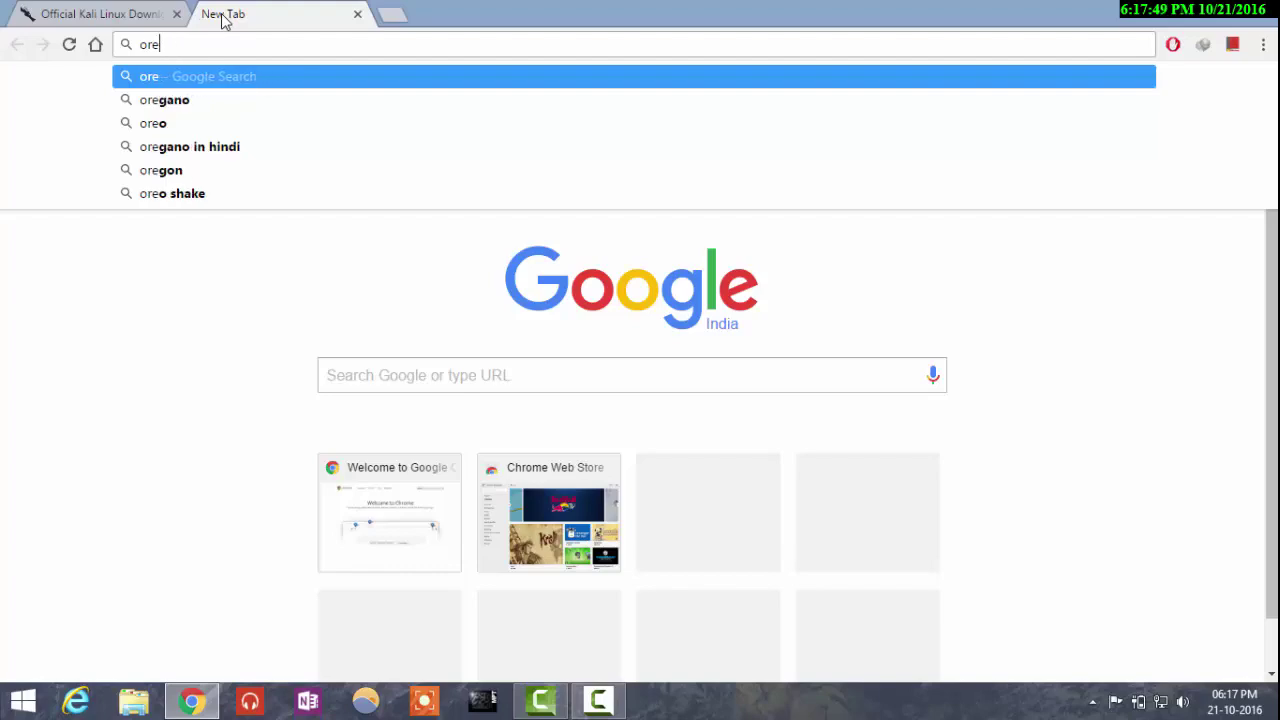
text(acle)
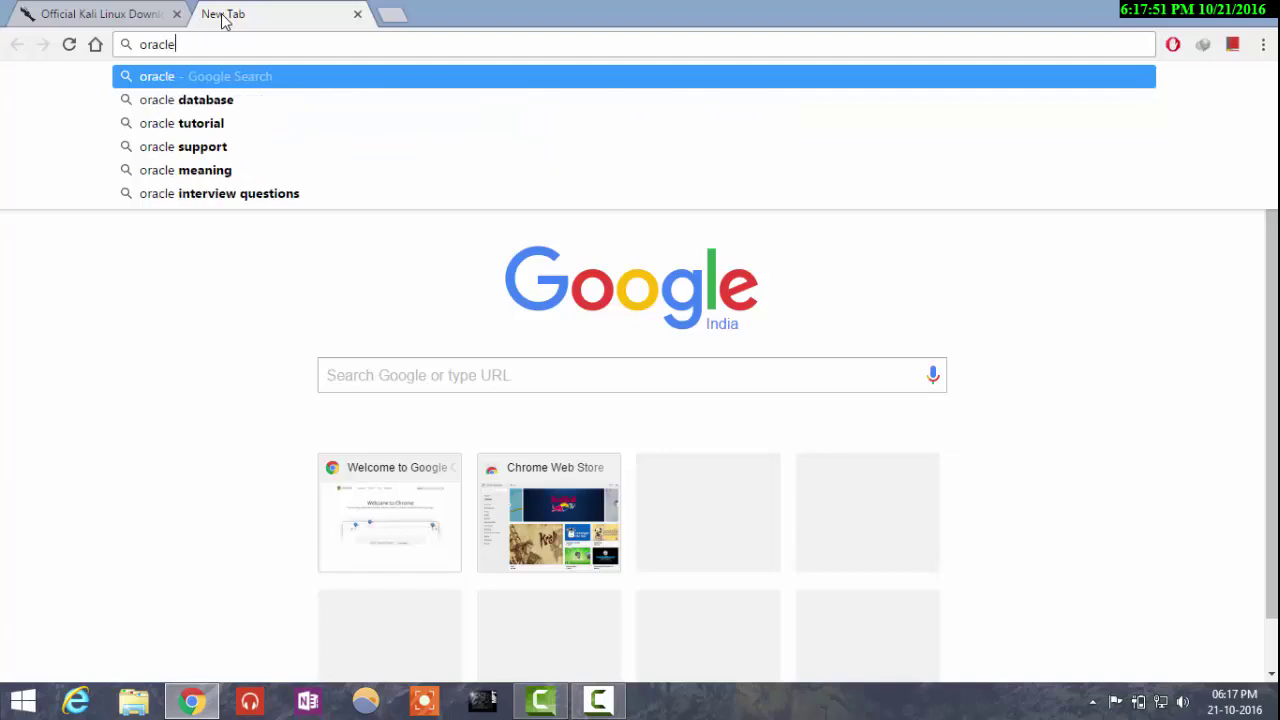
text( vm)
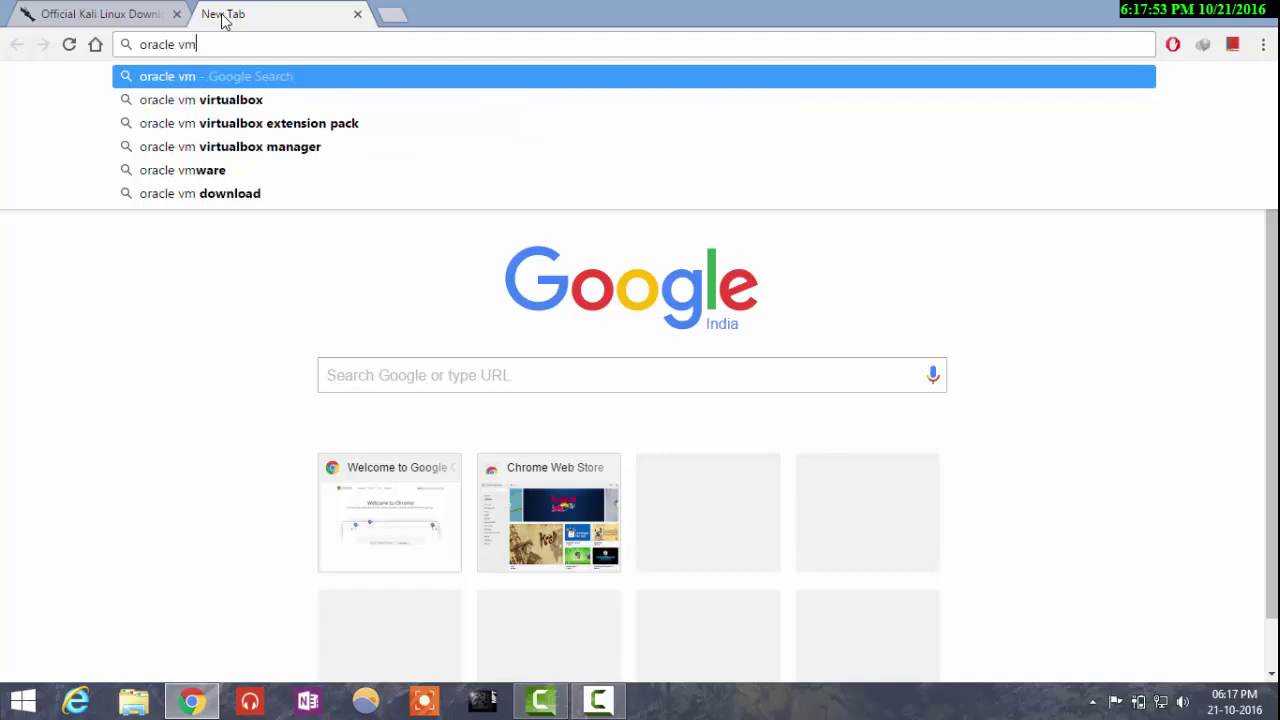
key(Down)
key(Return)
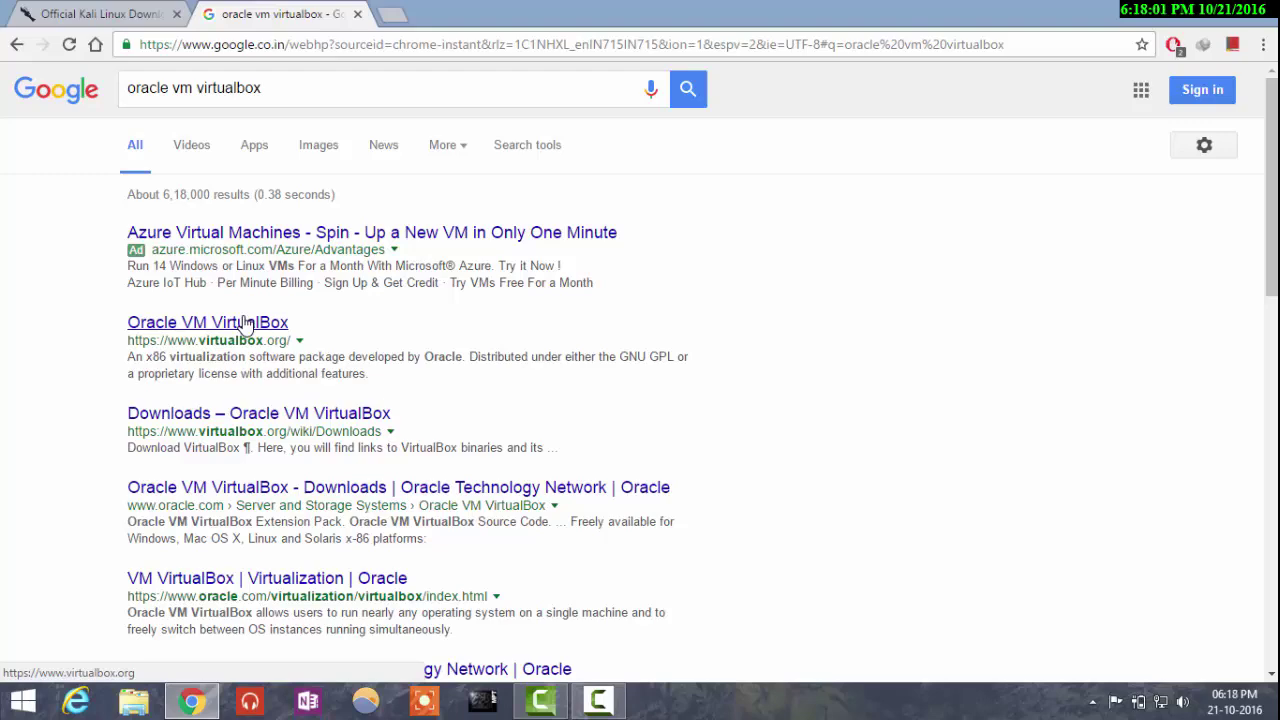
Step: Open virtualbox.org's downloads page and start the VirtualBox 5.1.8 Windows hosts (x86/amd64) download
click(246, 322)
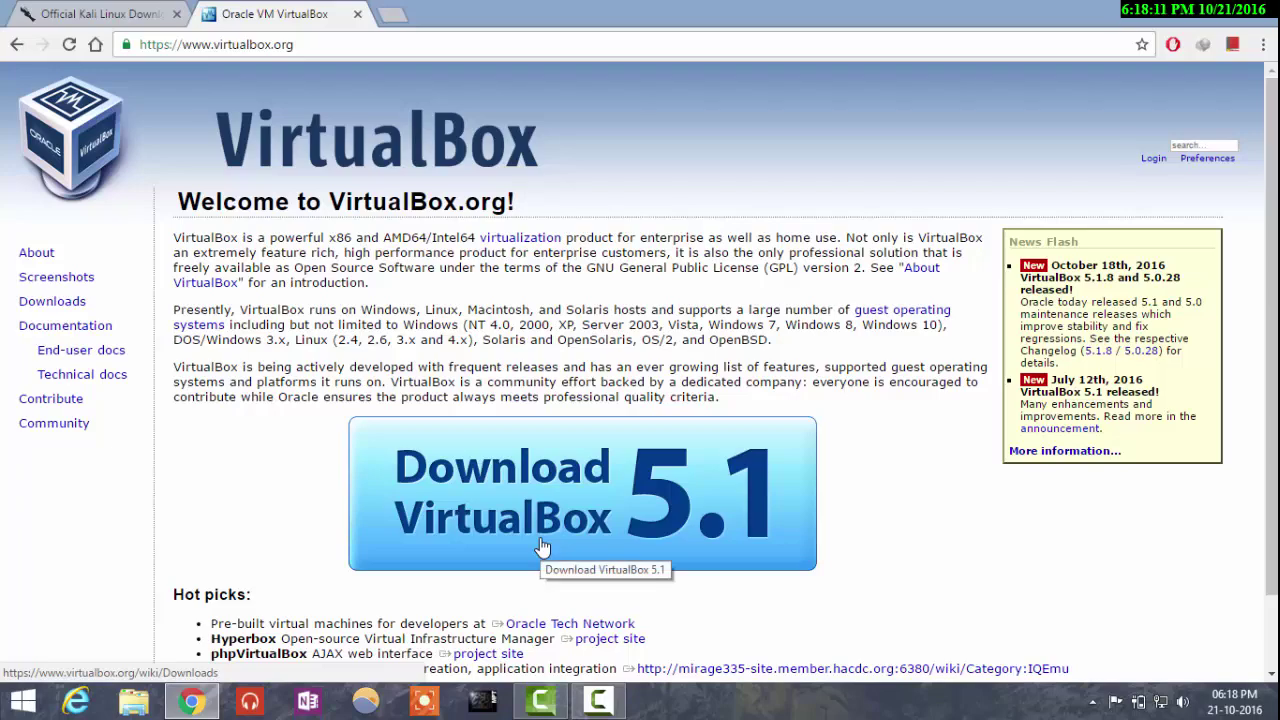
click(541, 547)
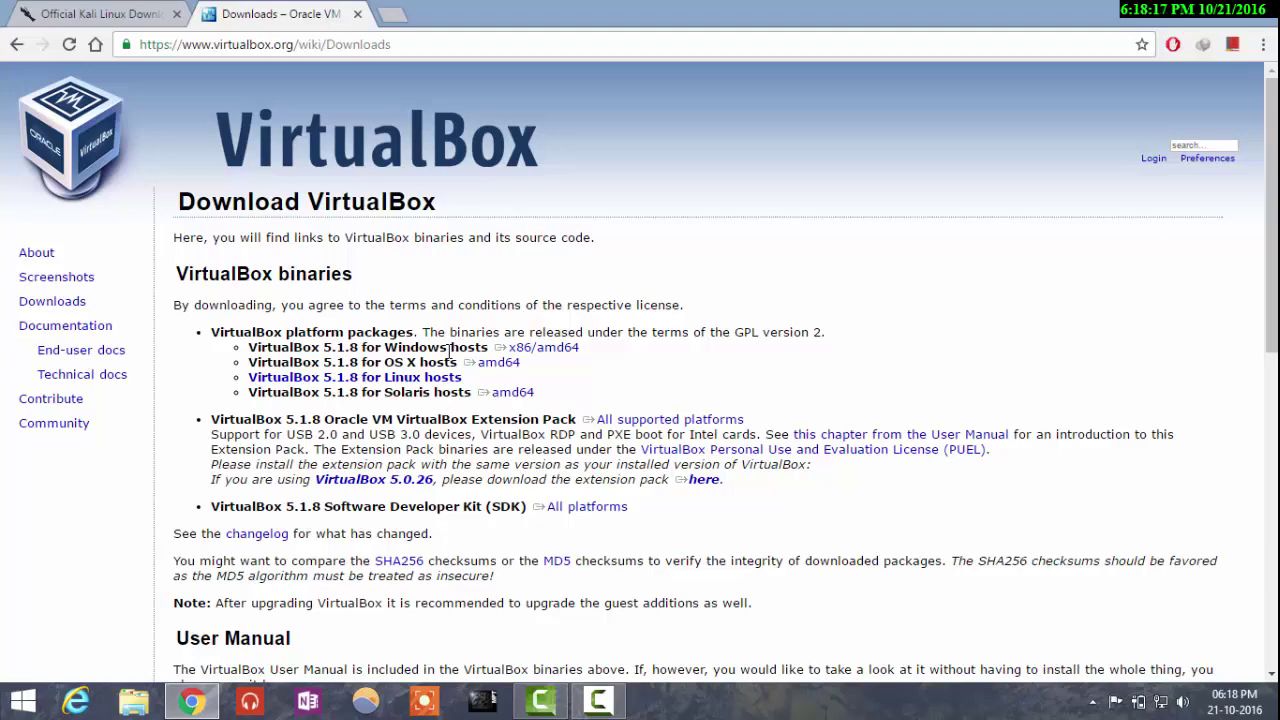
drag(490, 348, 580, 348)
click(540, 356)
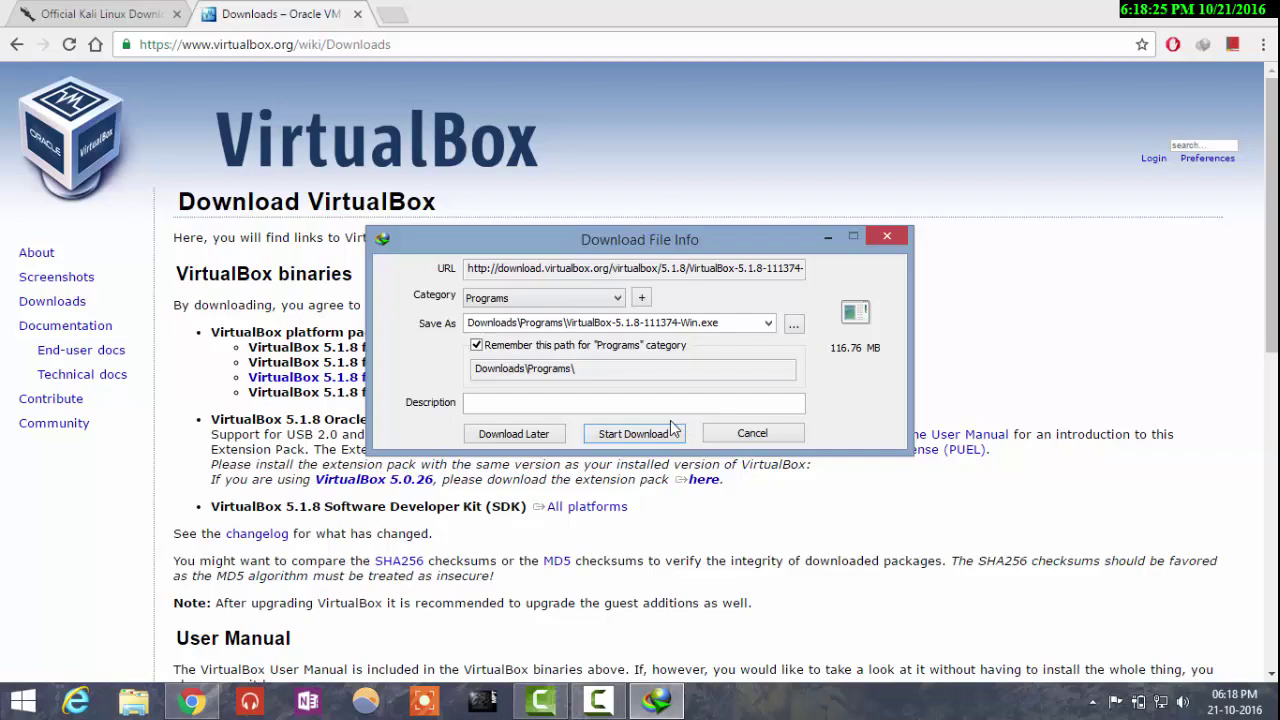
Step: Cancel the installer download in IDM and close Chrome
click(724, 434)
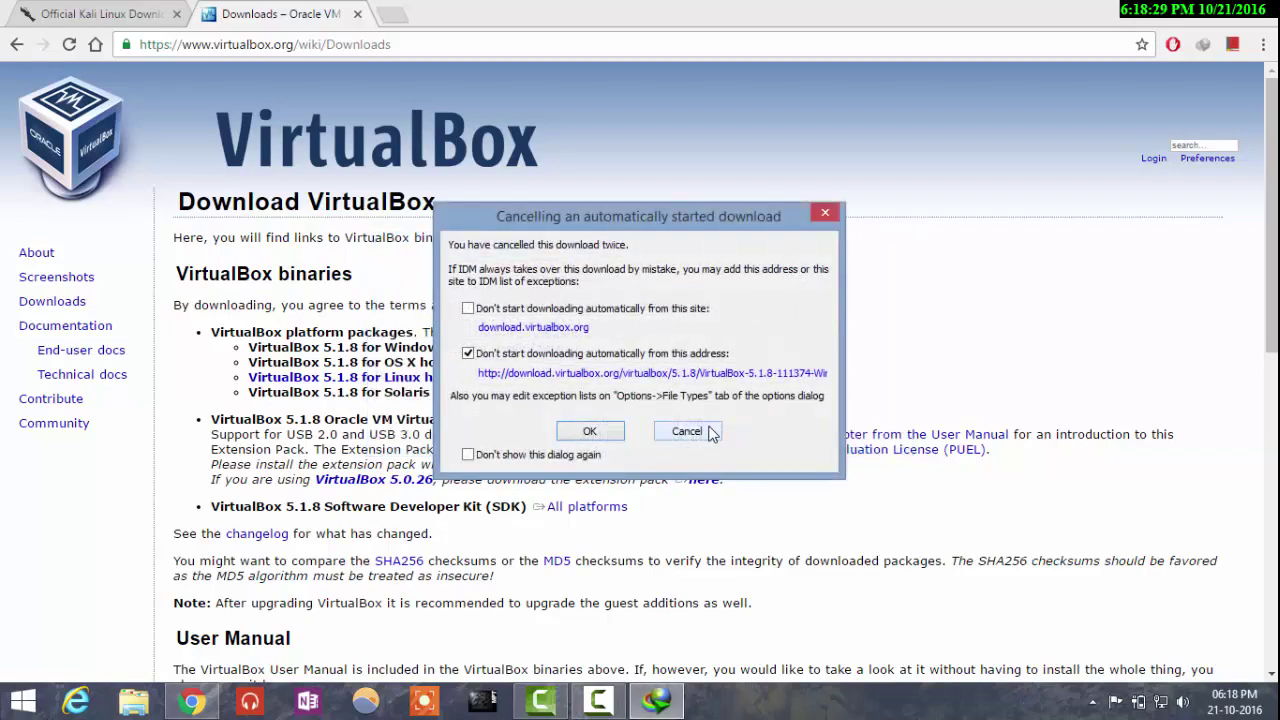
click(711, 432)
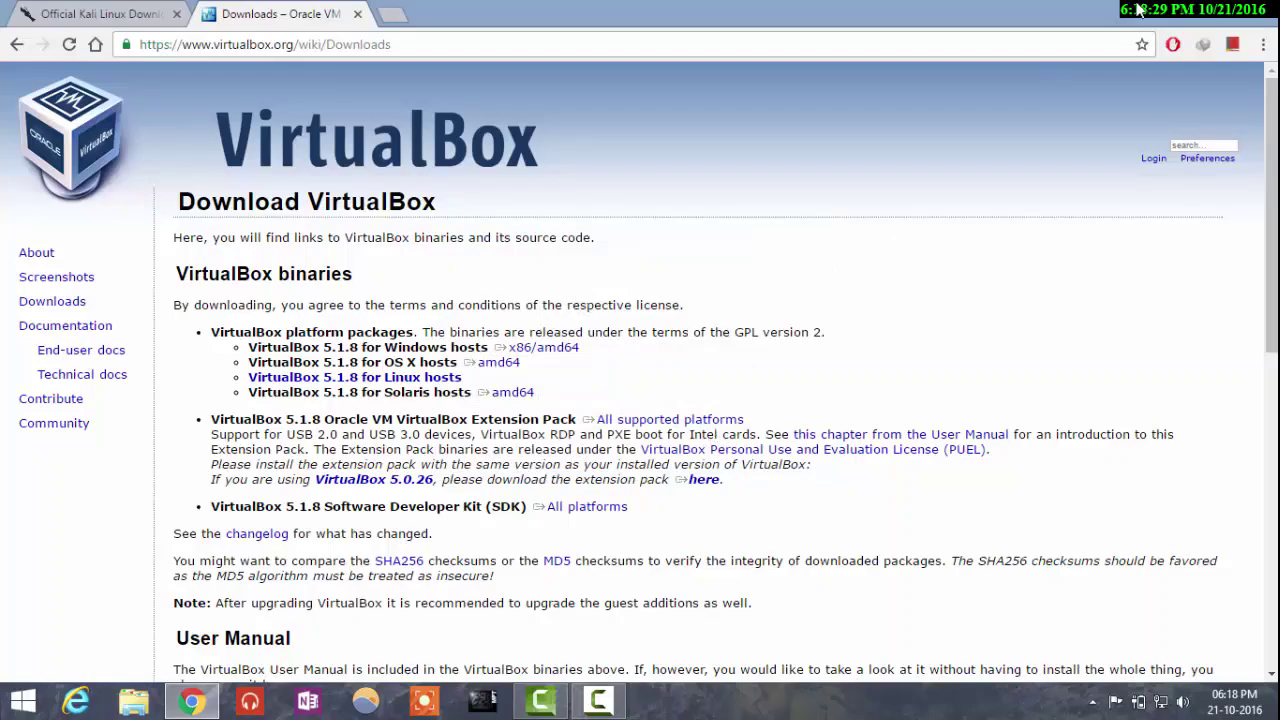
click(1268, 8)
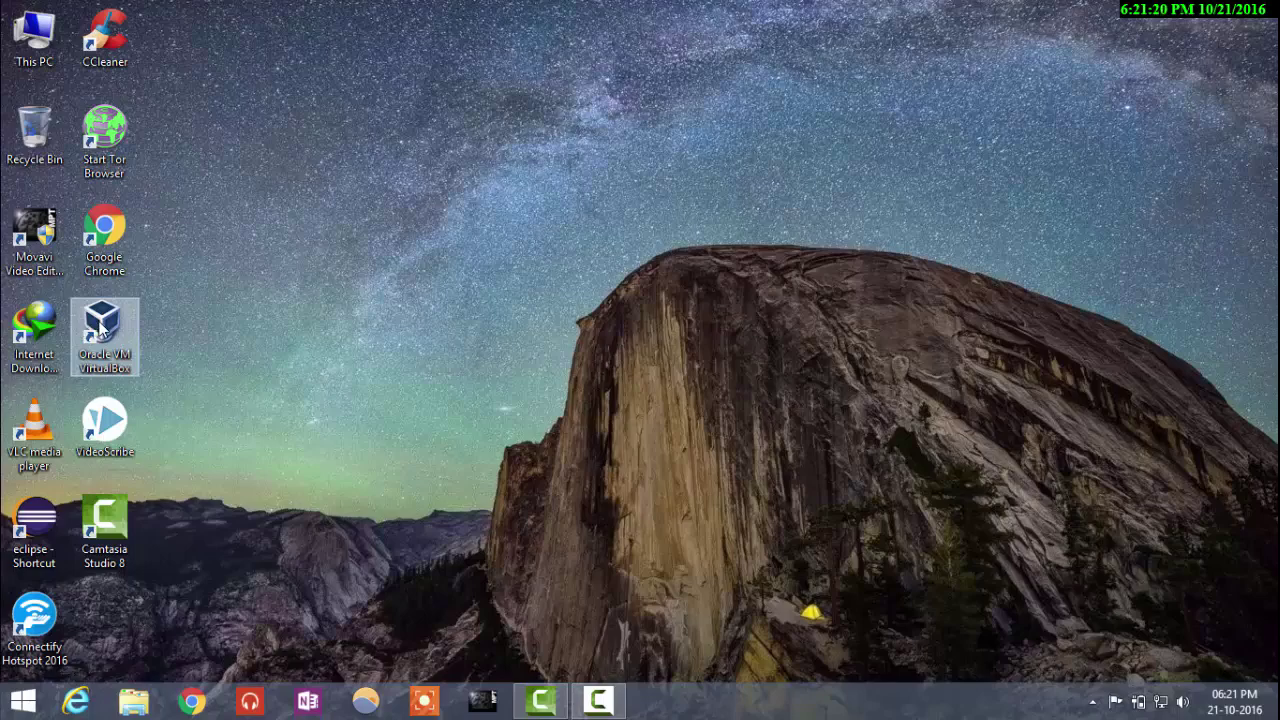
Step: Launch VirtualBox and create a new VM named 'Kali Linux', type Linux, version Debian (64-bit)
click(100, 330)
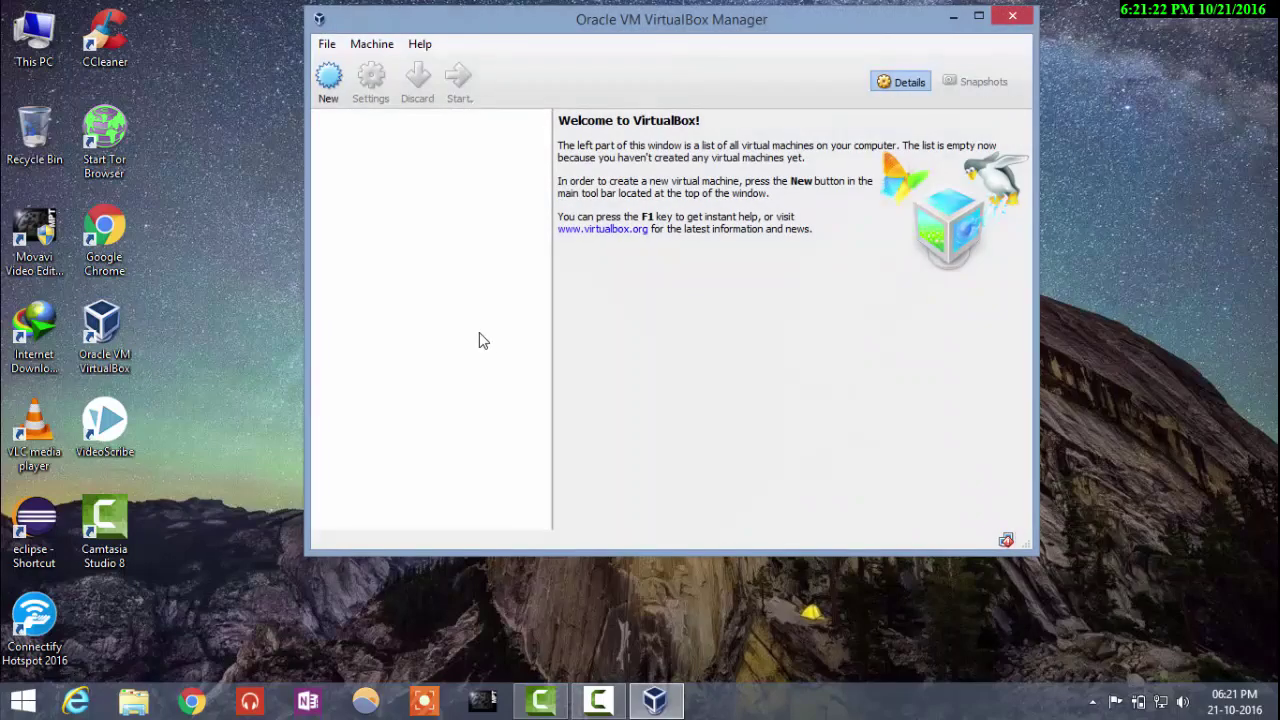
click(329, 82)
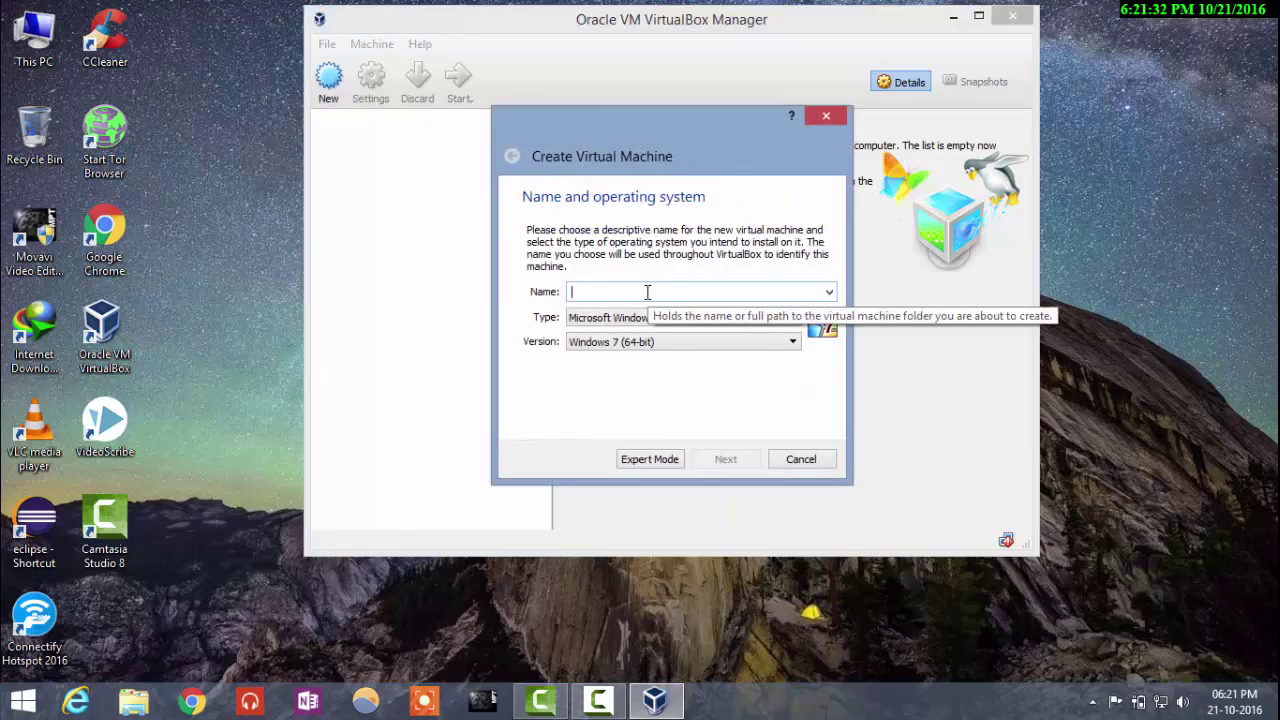
text(Kali)
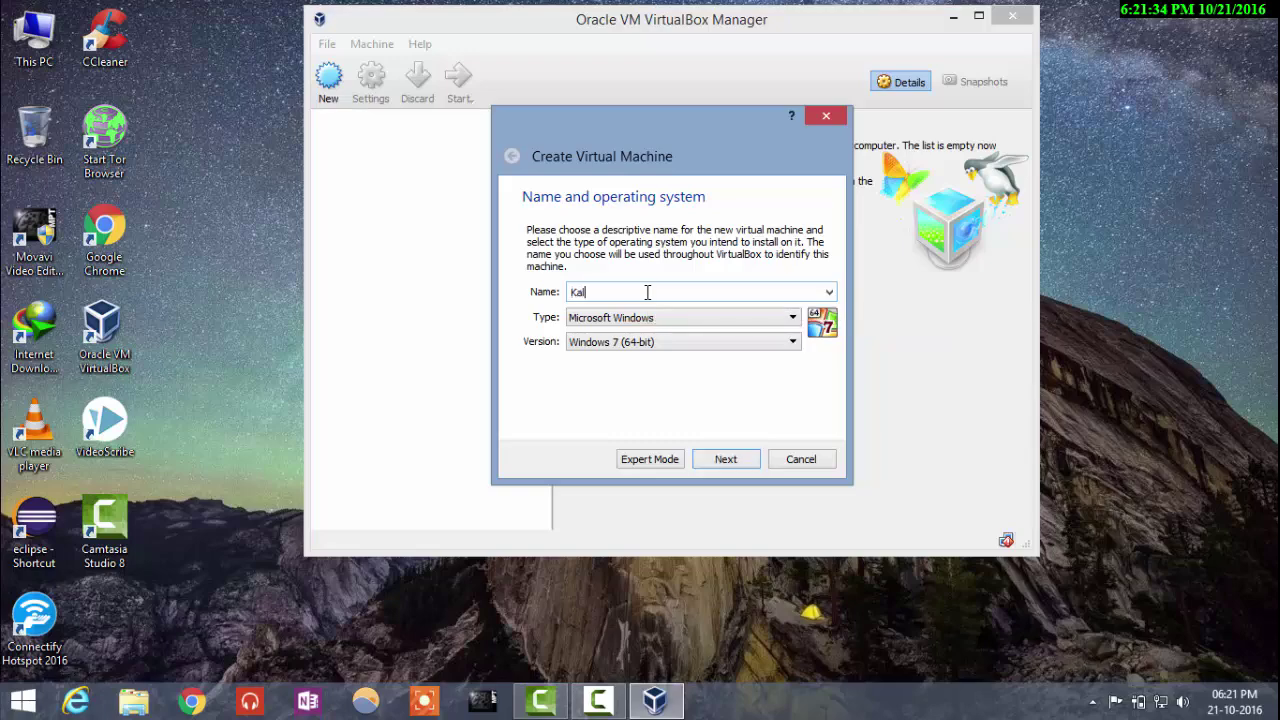
text( Linux)
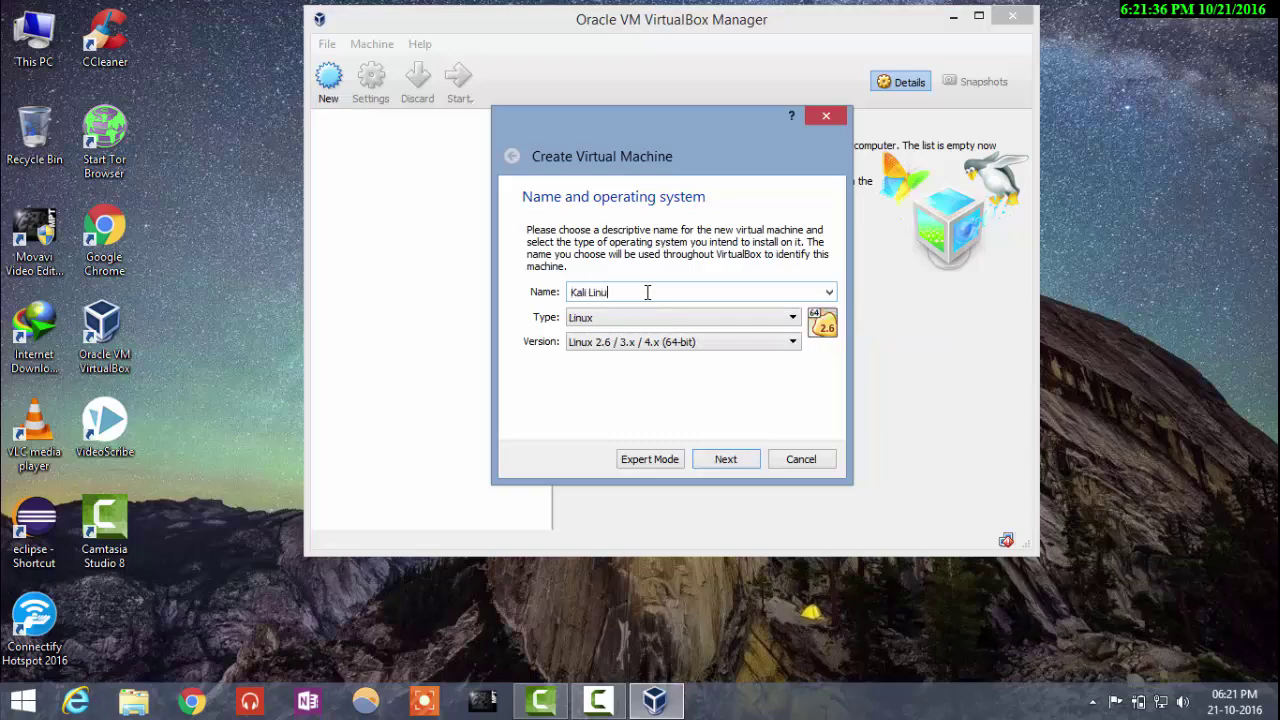
click(678, 342)
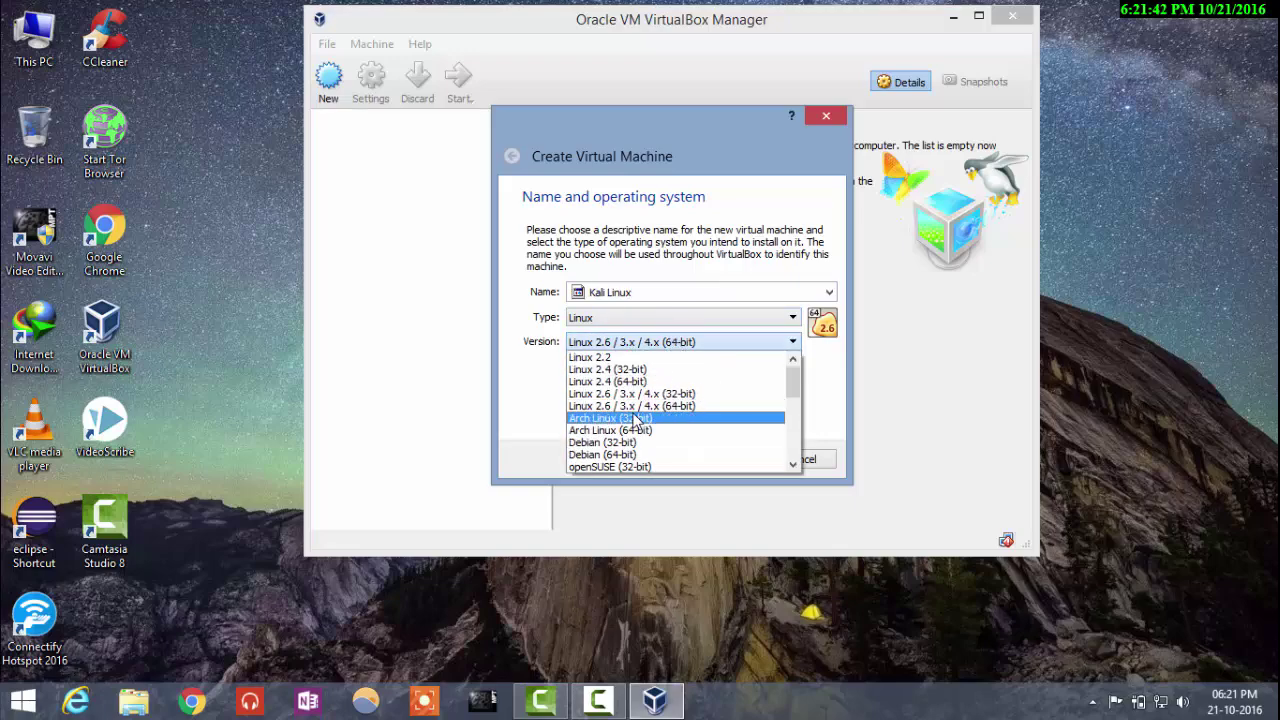
click(632, 454)
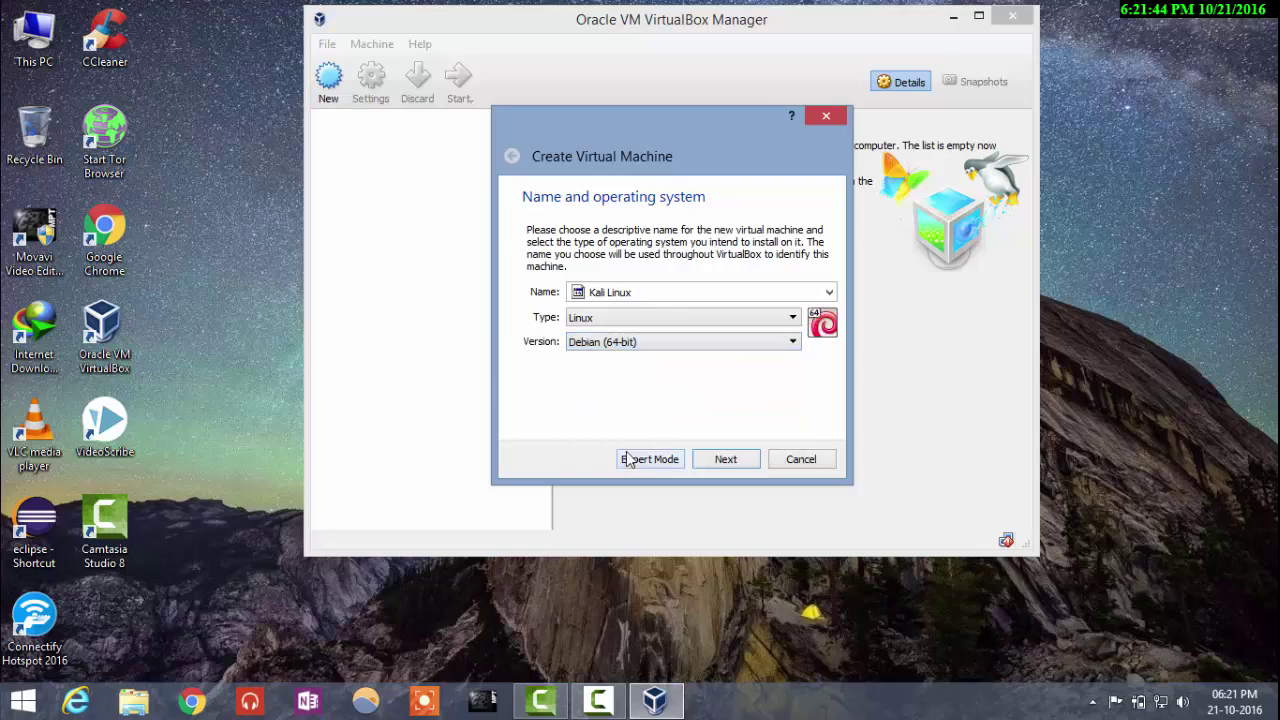
click(726, 460)
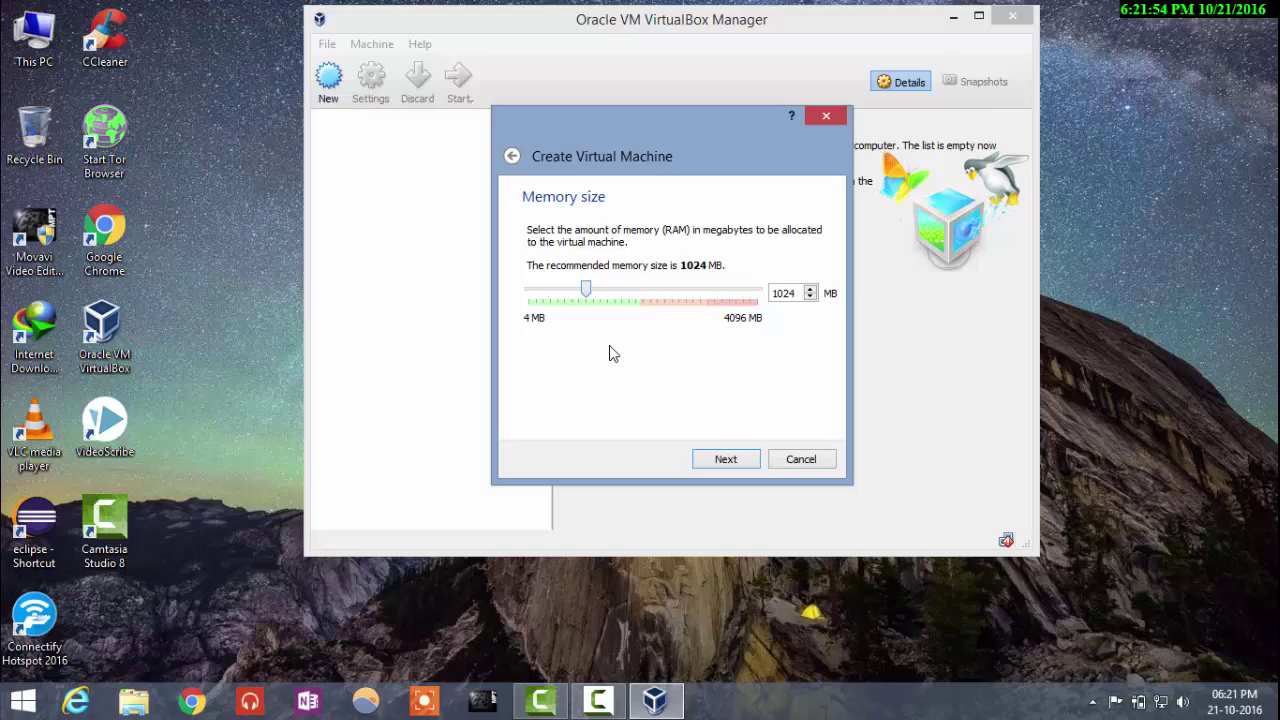
Step: Keep 1024 MB memory, create a new virtual hard disk, and keep the VDI type
click(726, 461)
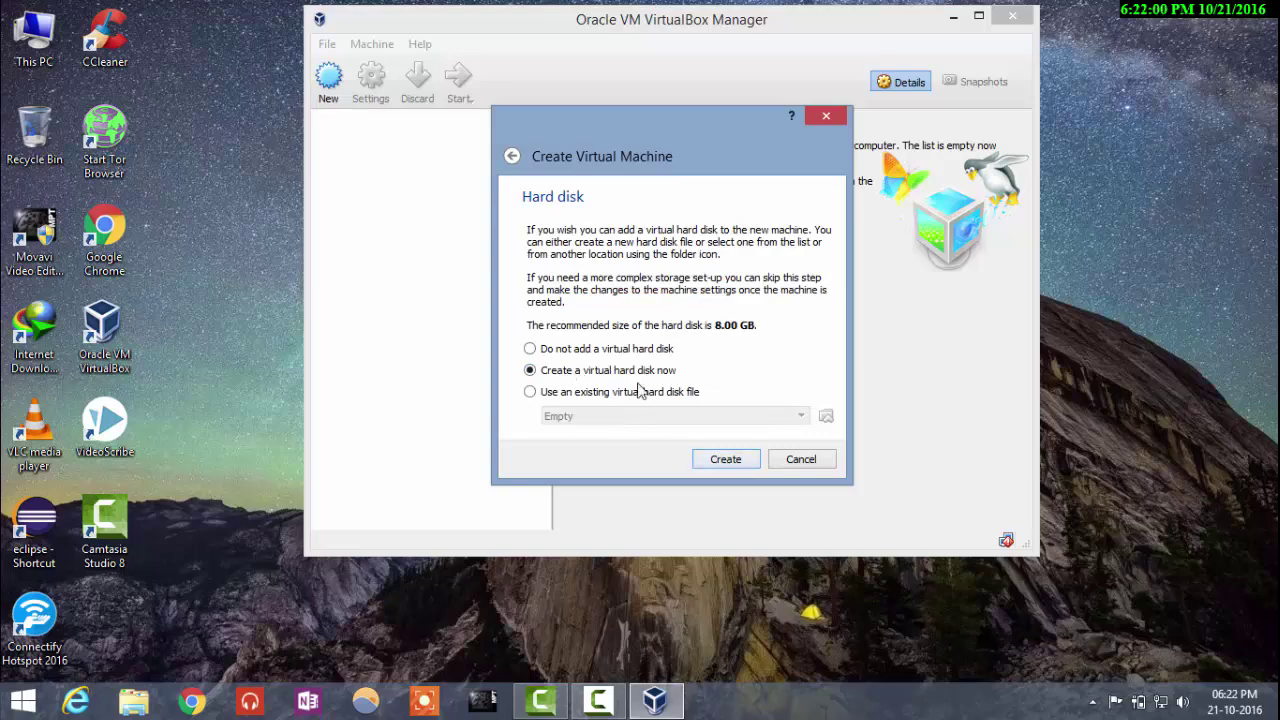
click(725, 462)
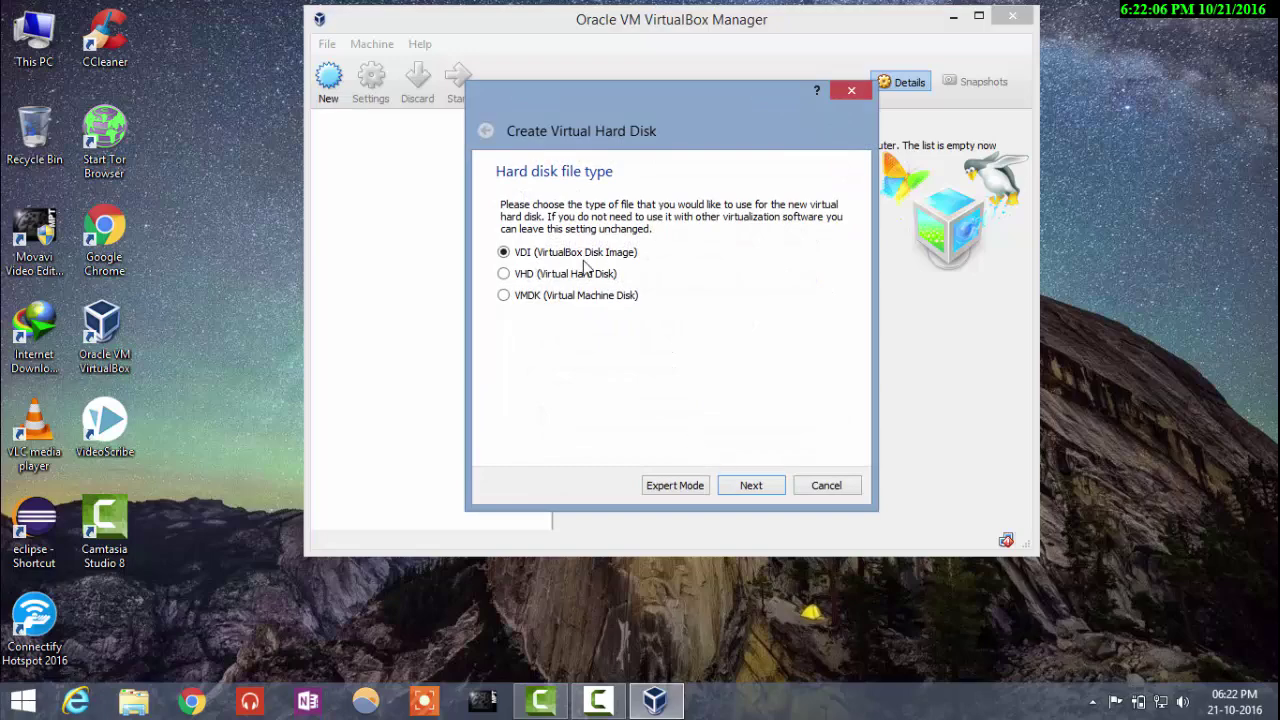
click(751, 486)
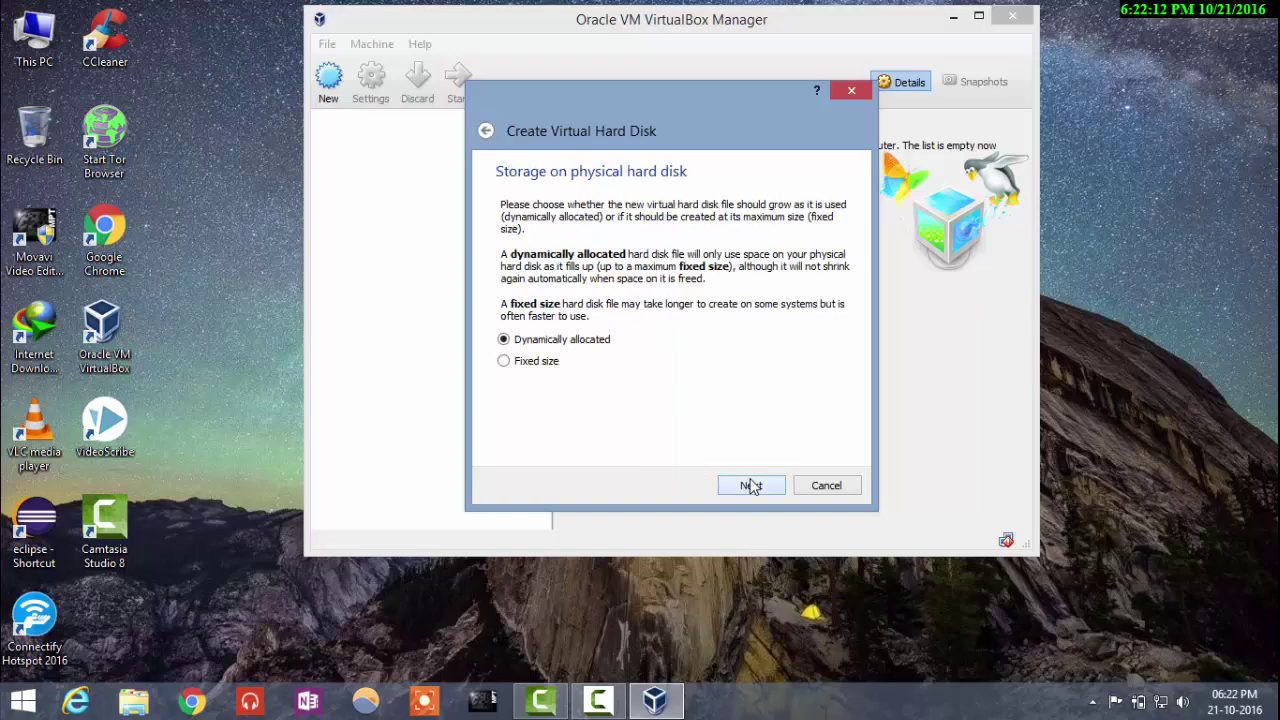
Step: Keep the disk dynamically allocated and browse for where to store the disk file
click(751, 486)
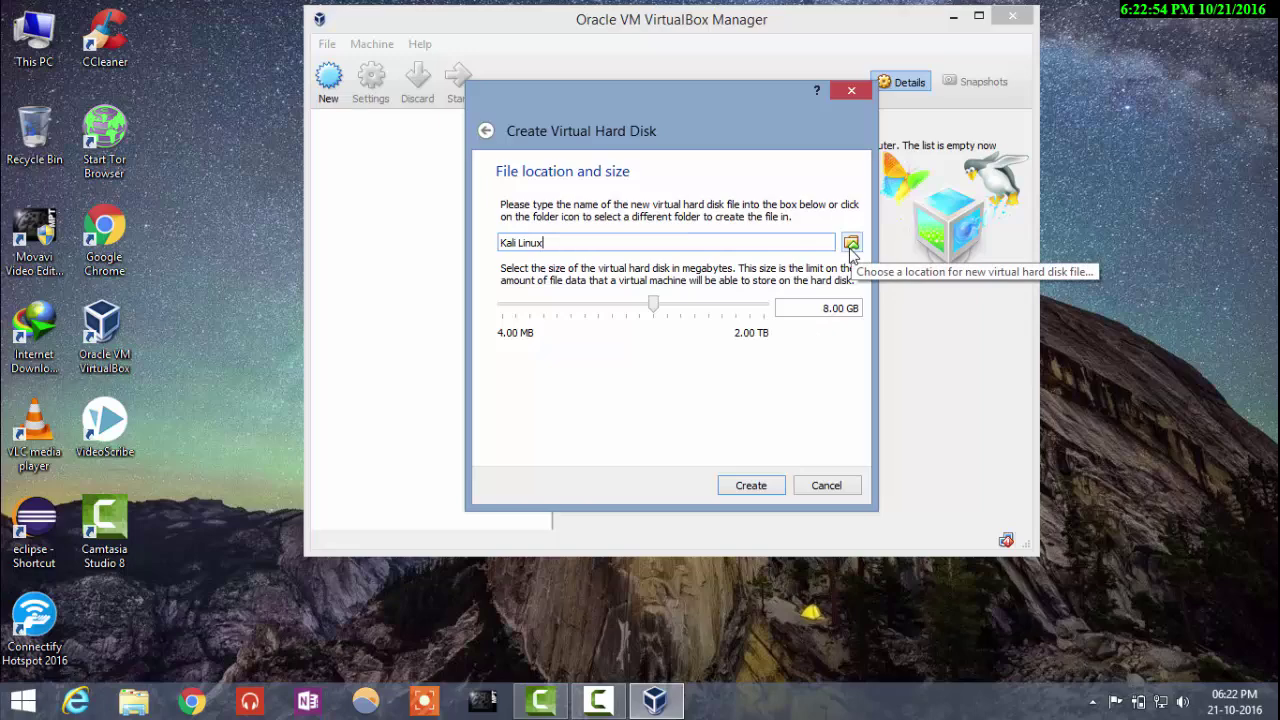
click(850, 245)
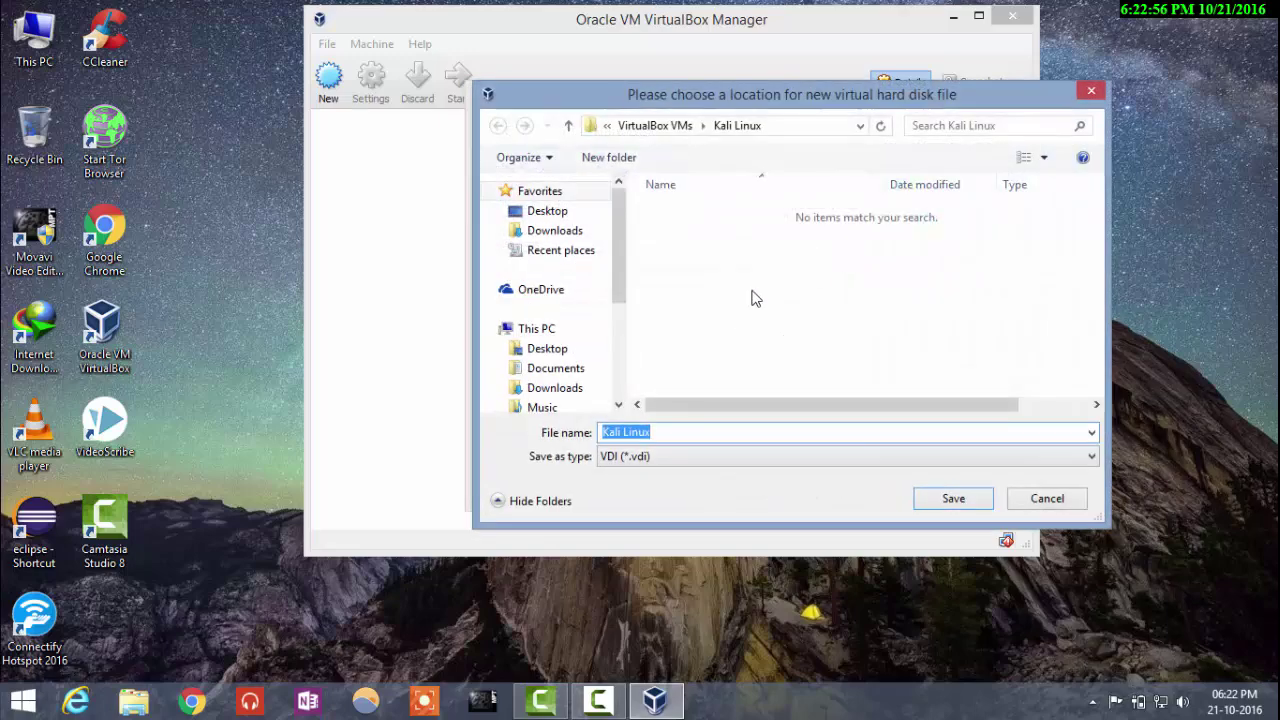
Step: Save the disk file as Kali Linux.vdi on Local Disk (F:)
drag(622, 284, 622, 366)
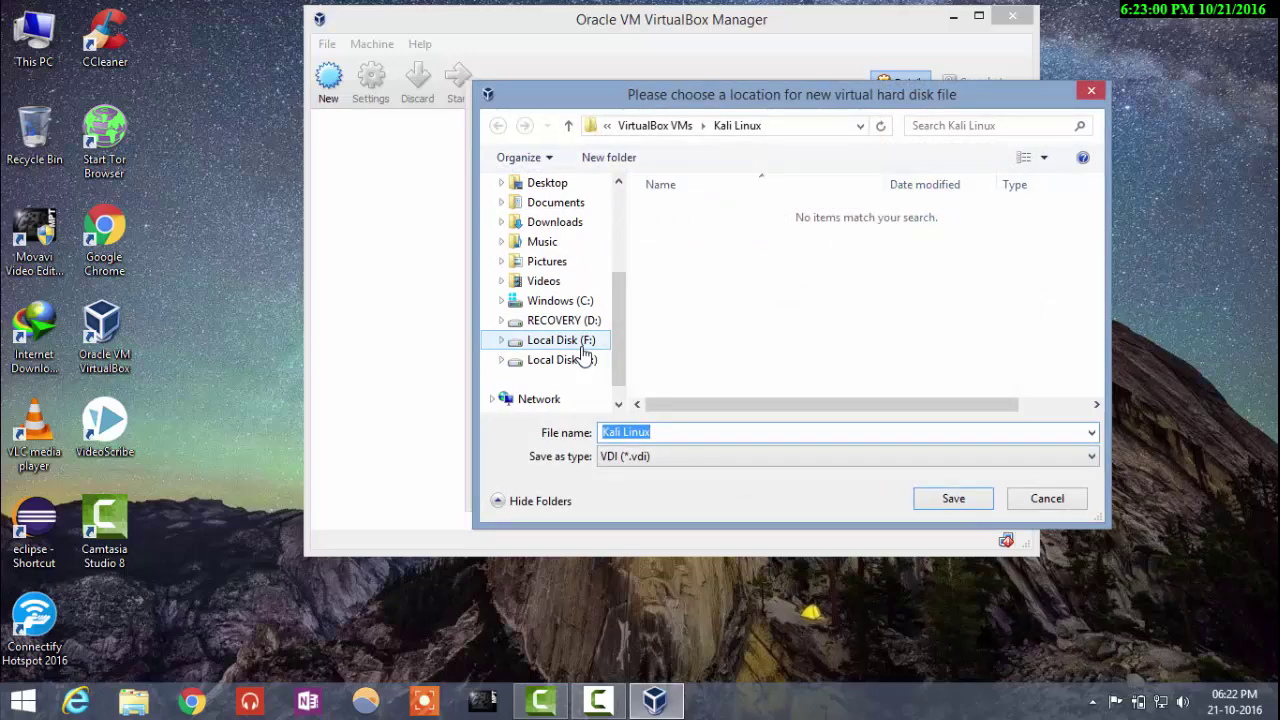
click(580, 343)
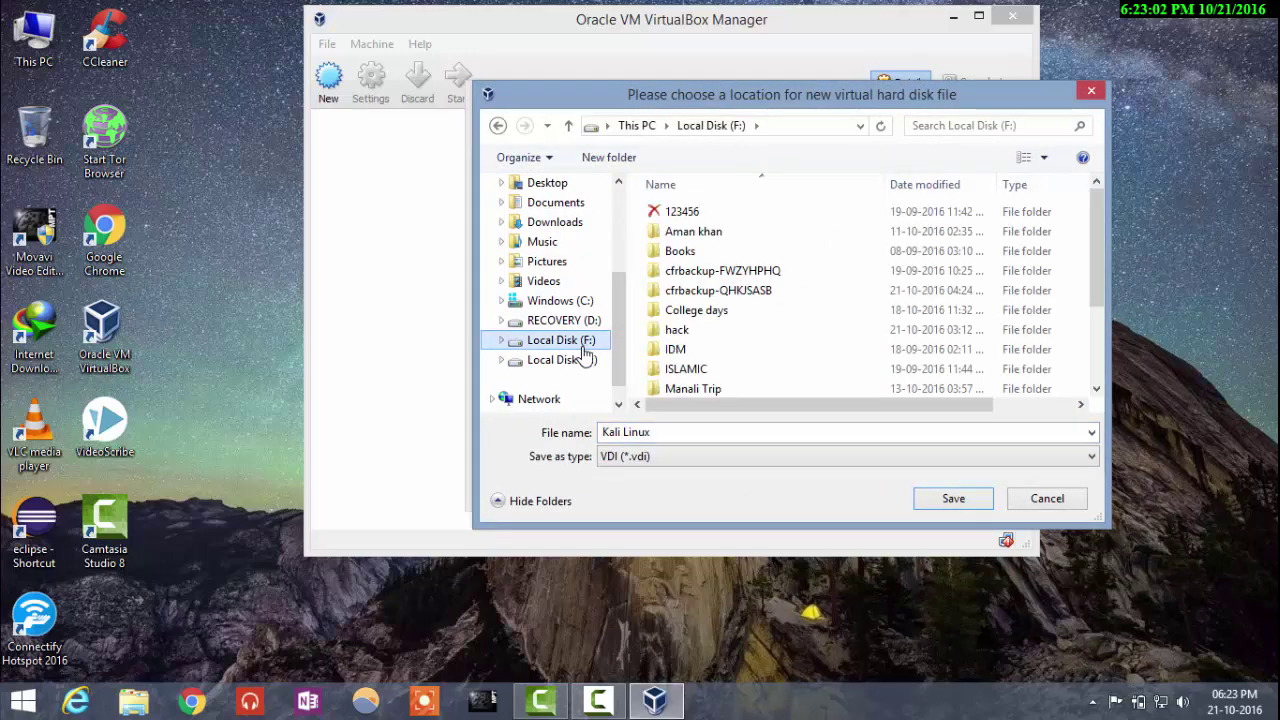
click(955, 500)
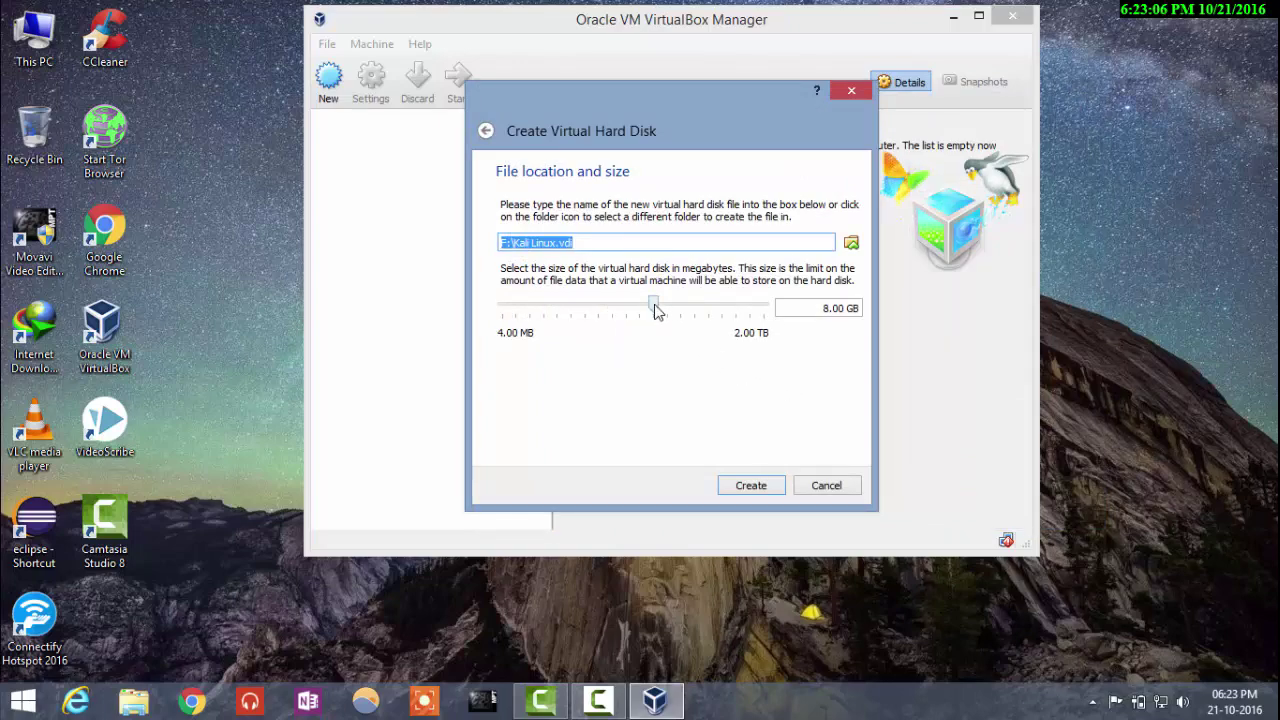
Step: Raise the disk size from 8 GB to 31.03 GB and create the Kali Linux machine
mouse_move(656, 311)
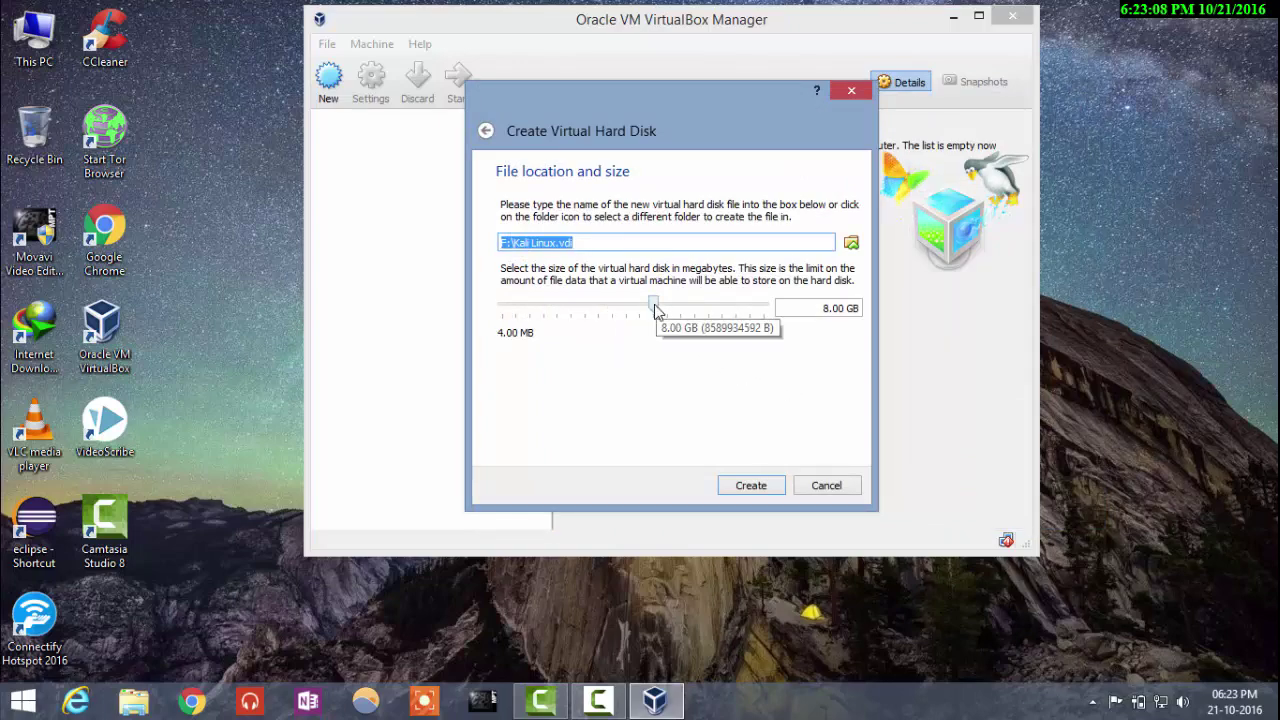
drag(656, 311, 677, 312)
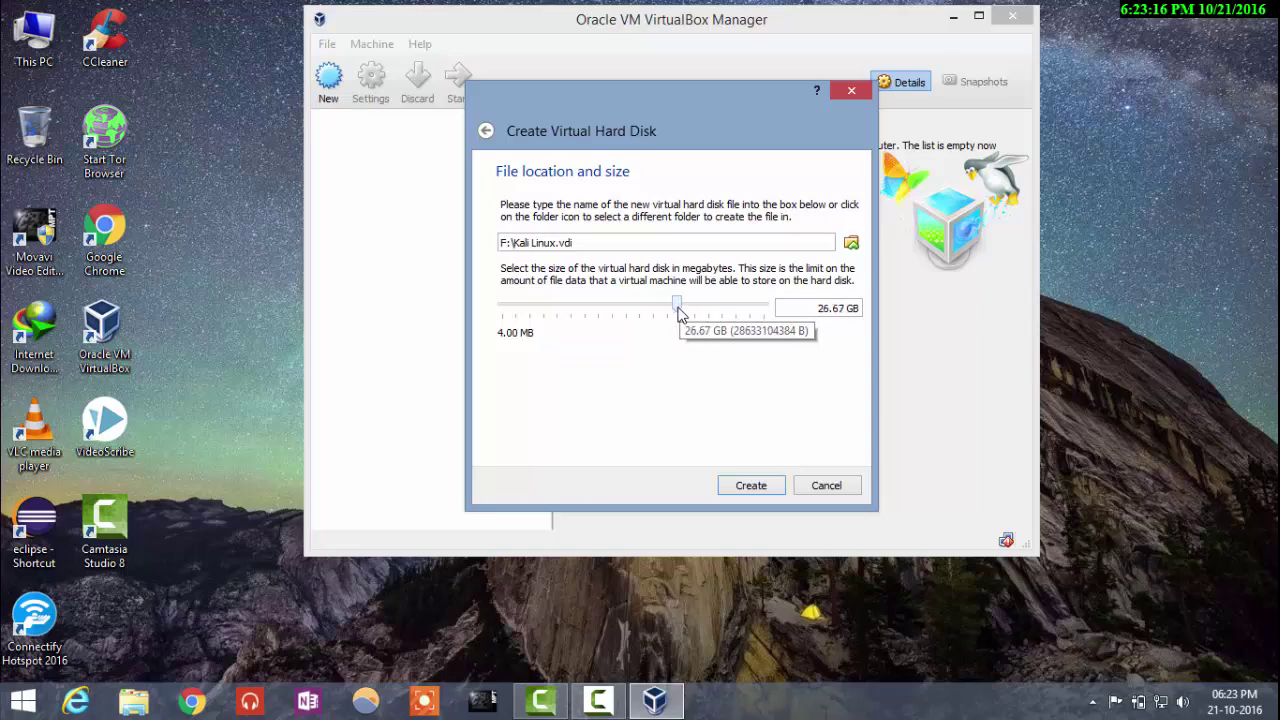
drag(677, 312, 684, 314)
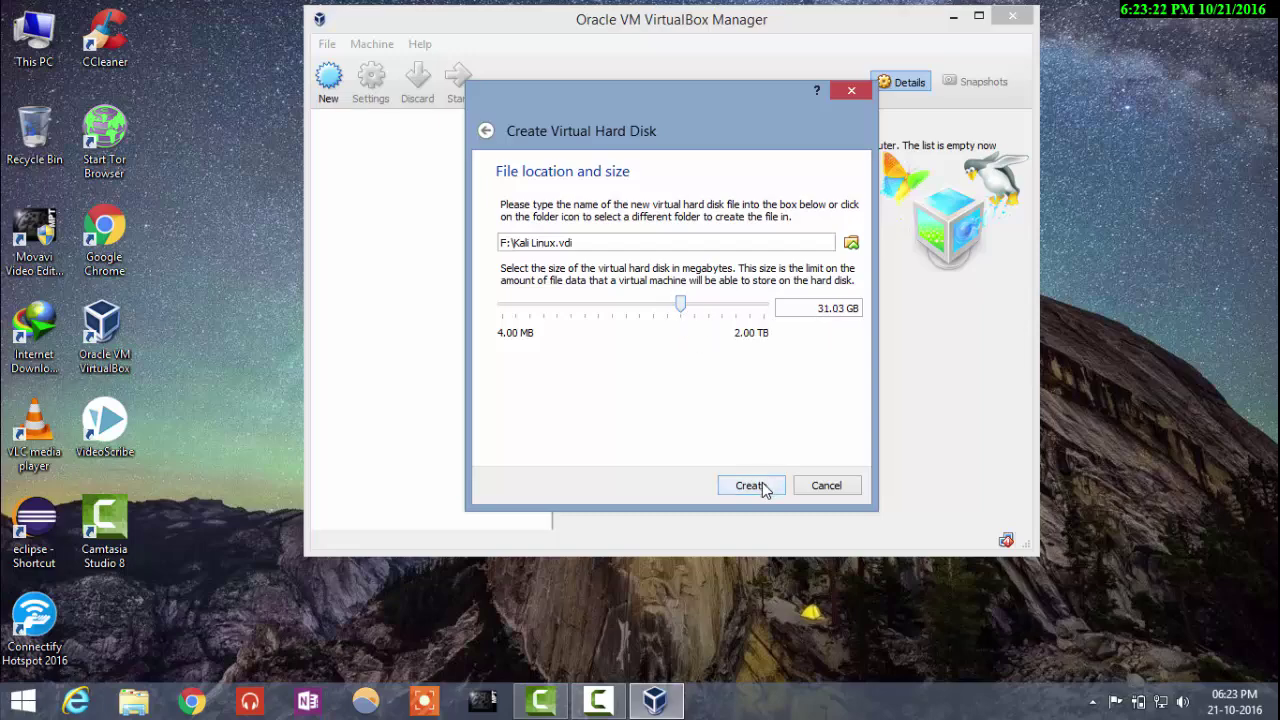
click(750, 485)
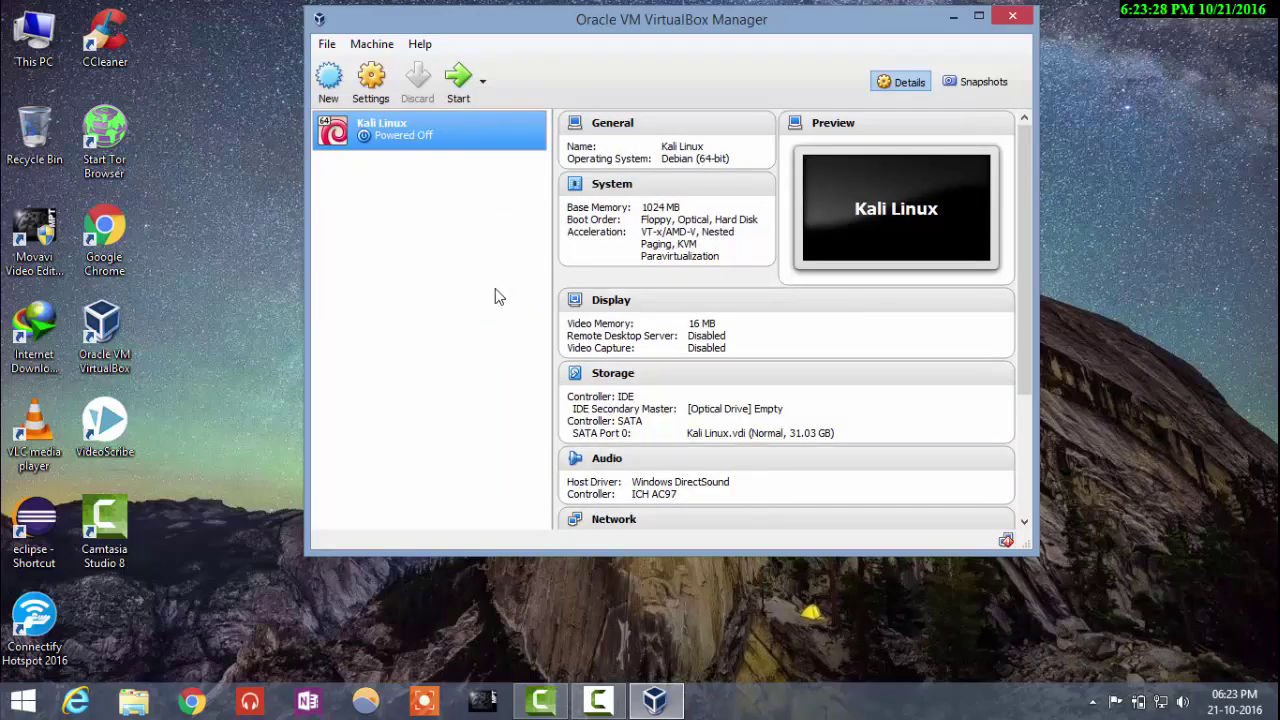
Step: In Kali Linux's General > Advanced settings, set Shared Clipboard and Drag'n'Drop to Bidirectional
right_click(398, 147)
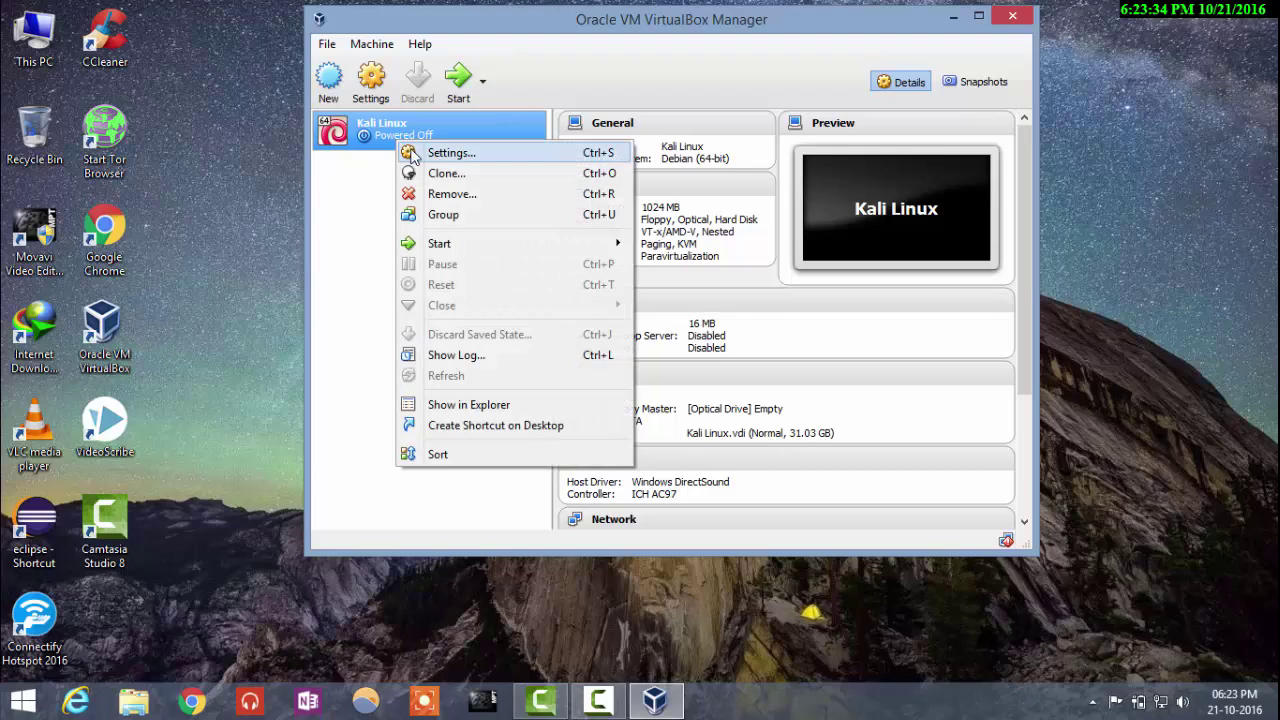
click(412, 154)
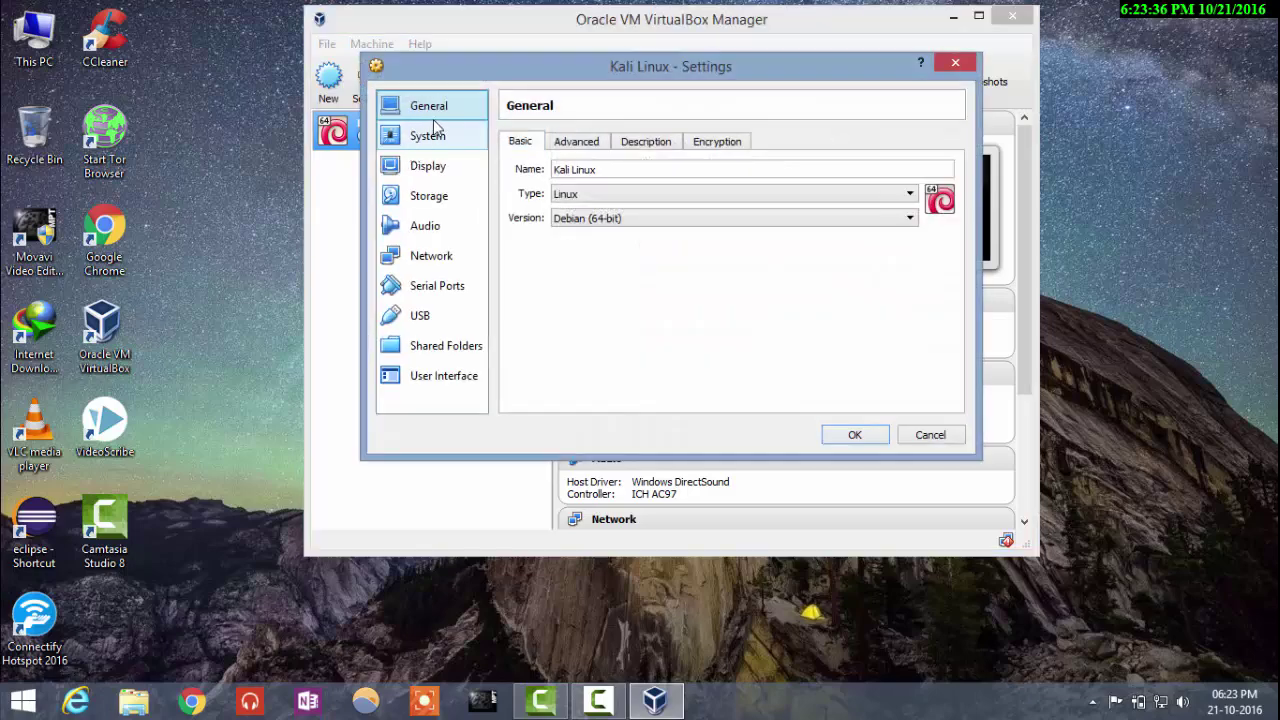
click(596, 145)
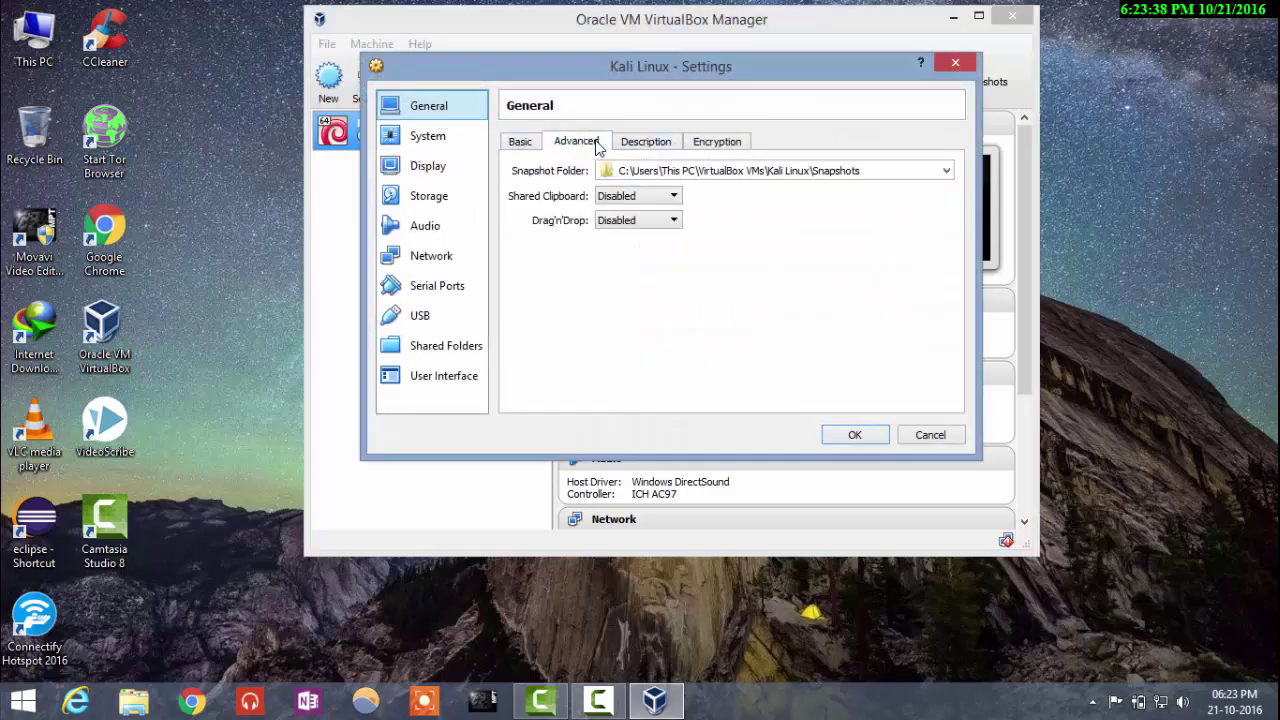
click(630, 197)
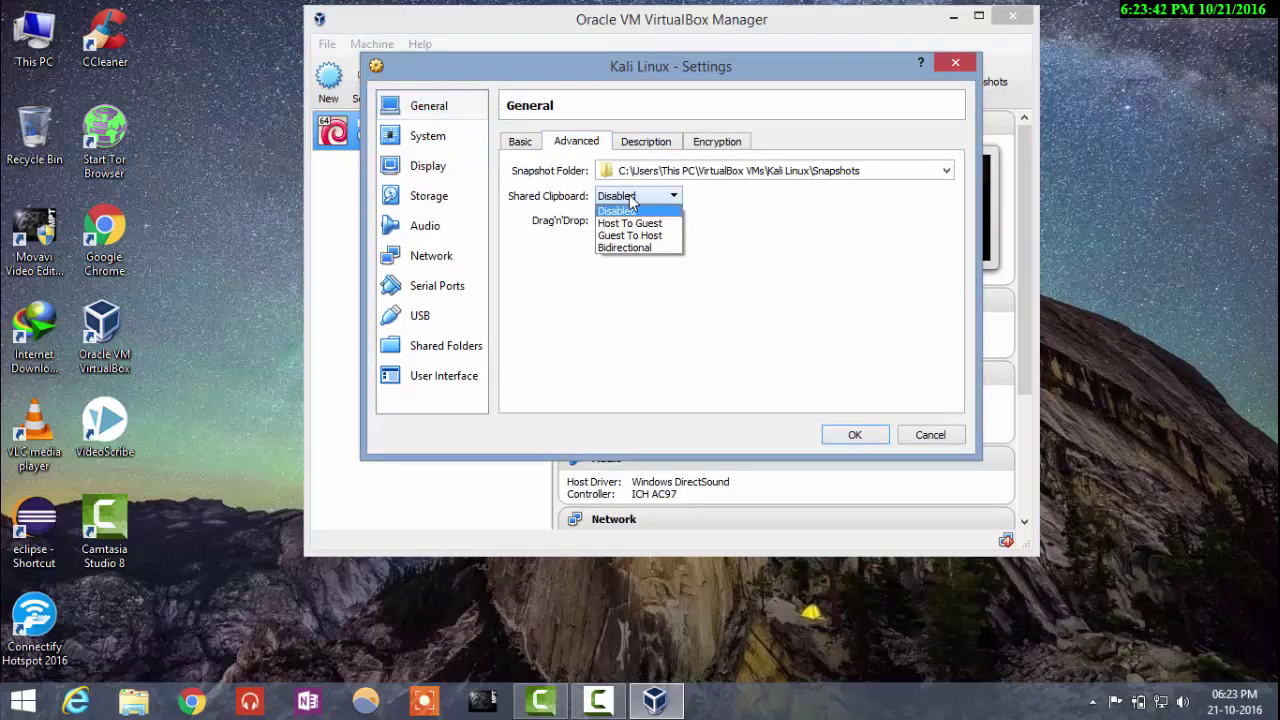
click(645, 249)
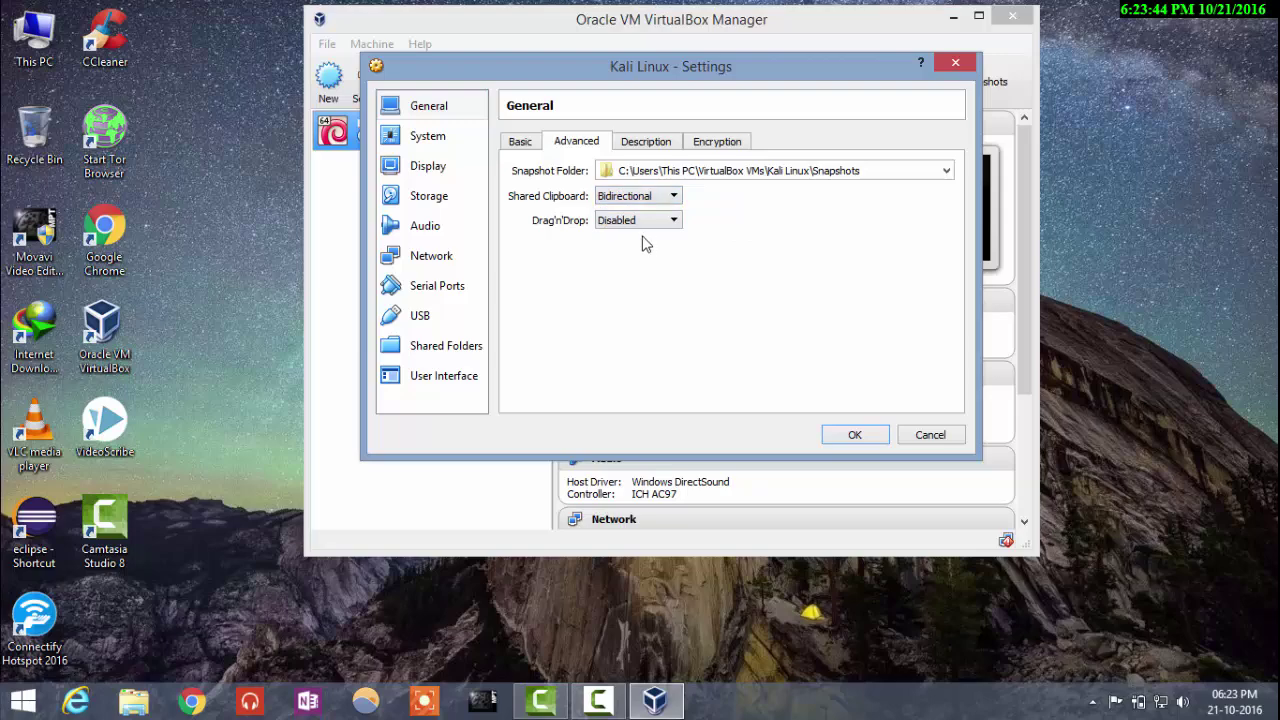
click(642, 222)
click(640, 272)
click(436, 139)
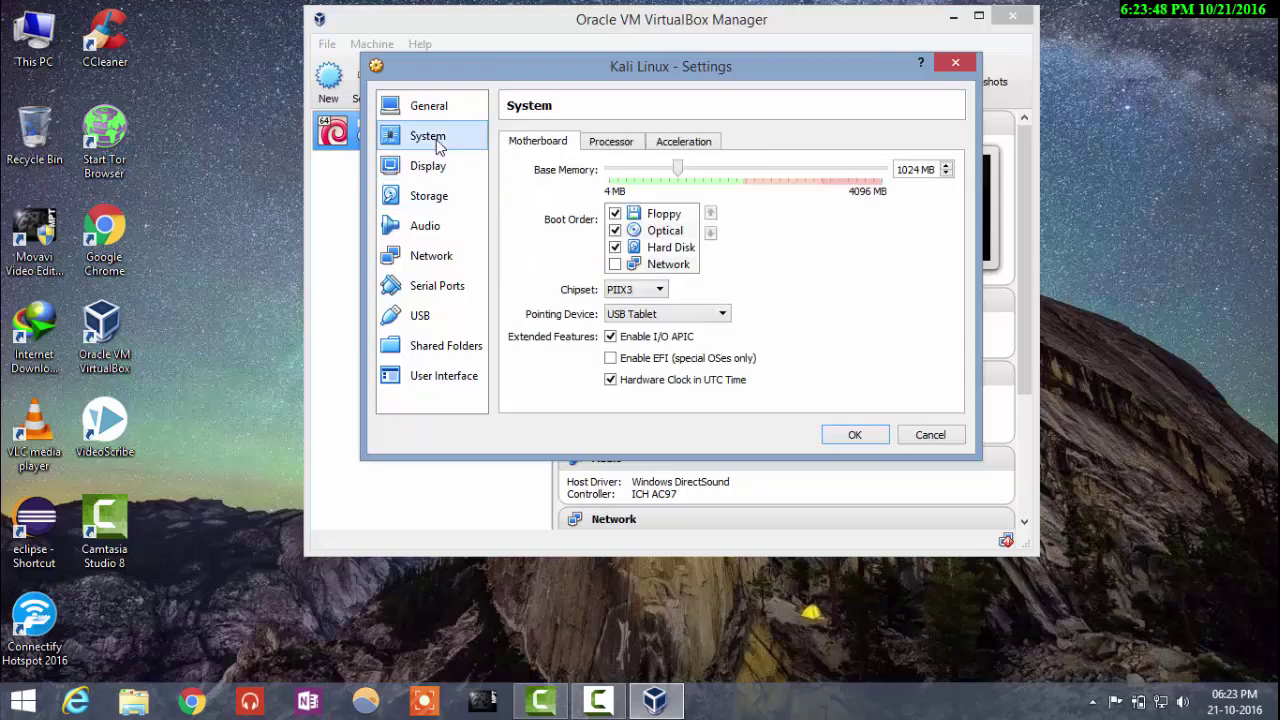
Step: Drop Floppy and add Network in the Motherboard boot order, then show the Storage page
click(616, 215)
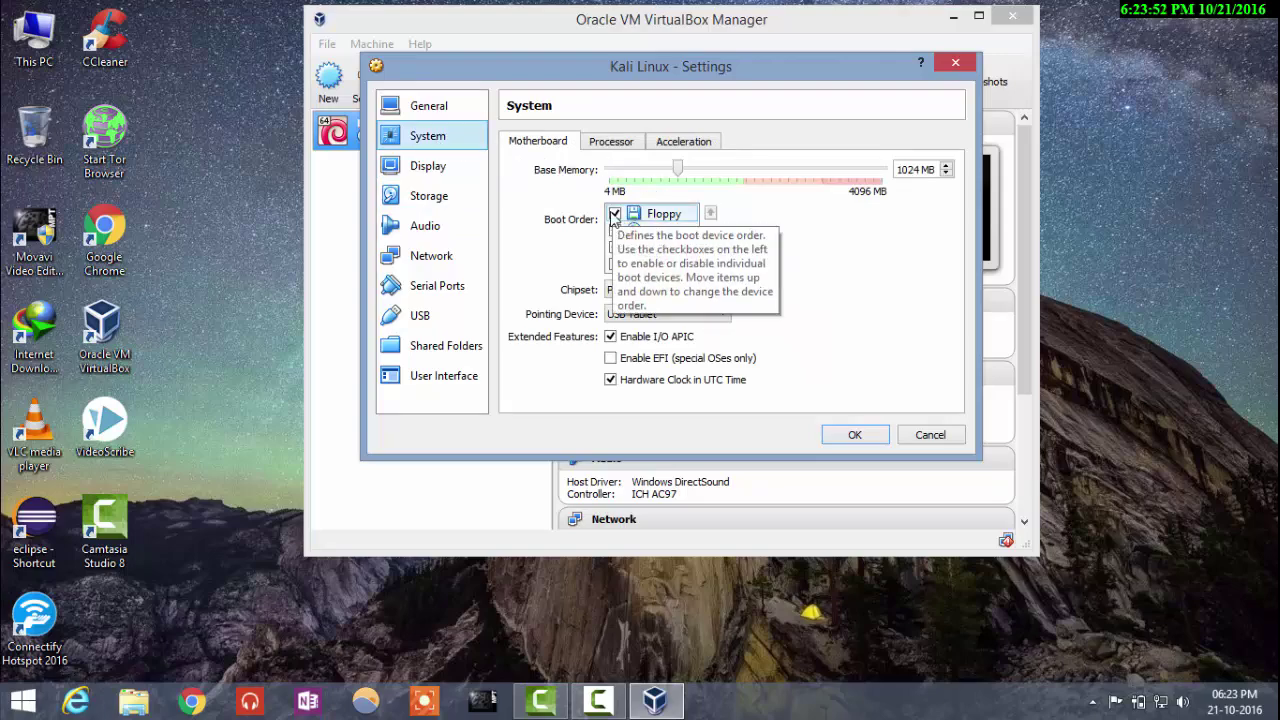
click(614, 215)
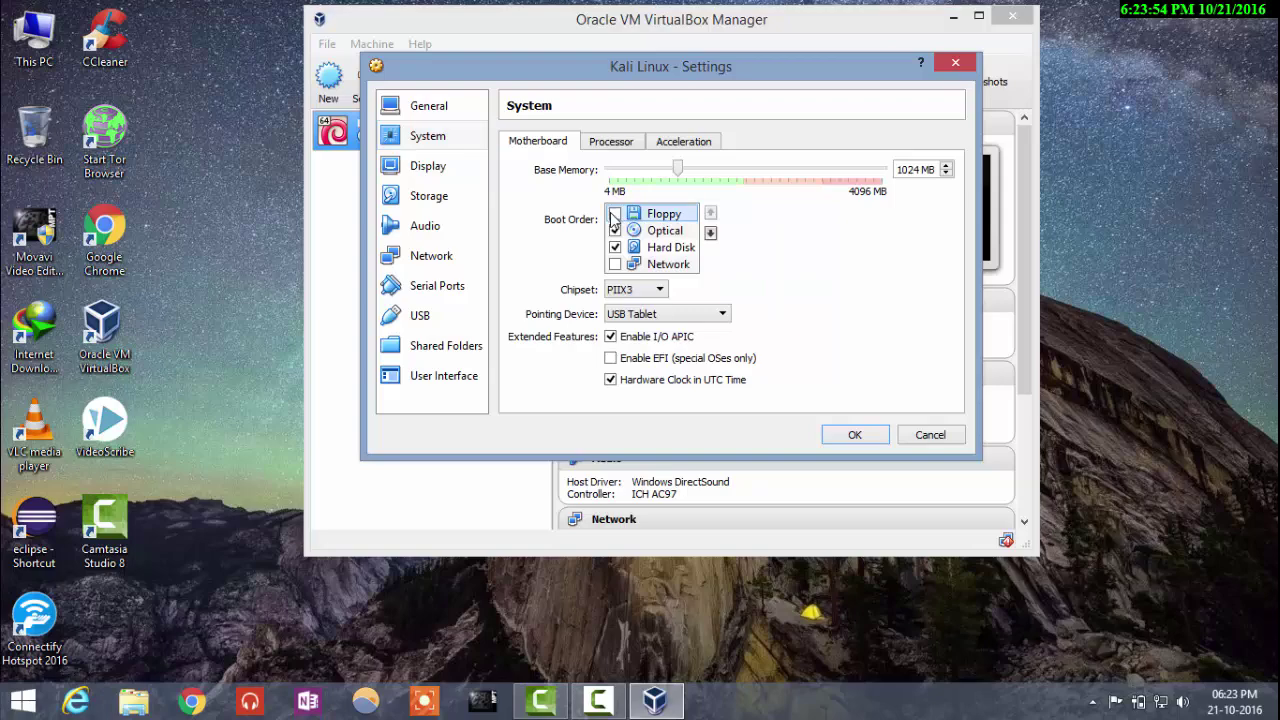
click(614, 264)
click(452, 172)
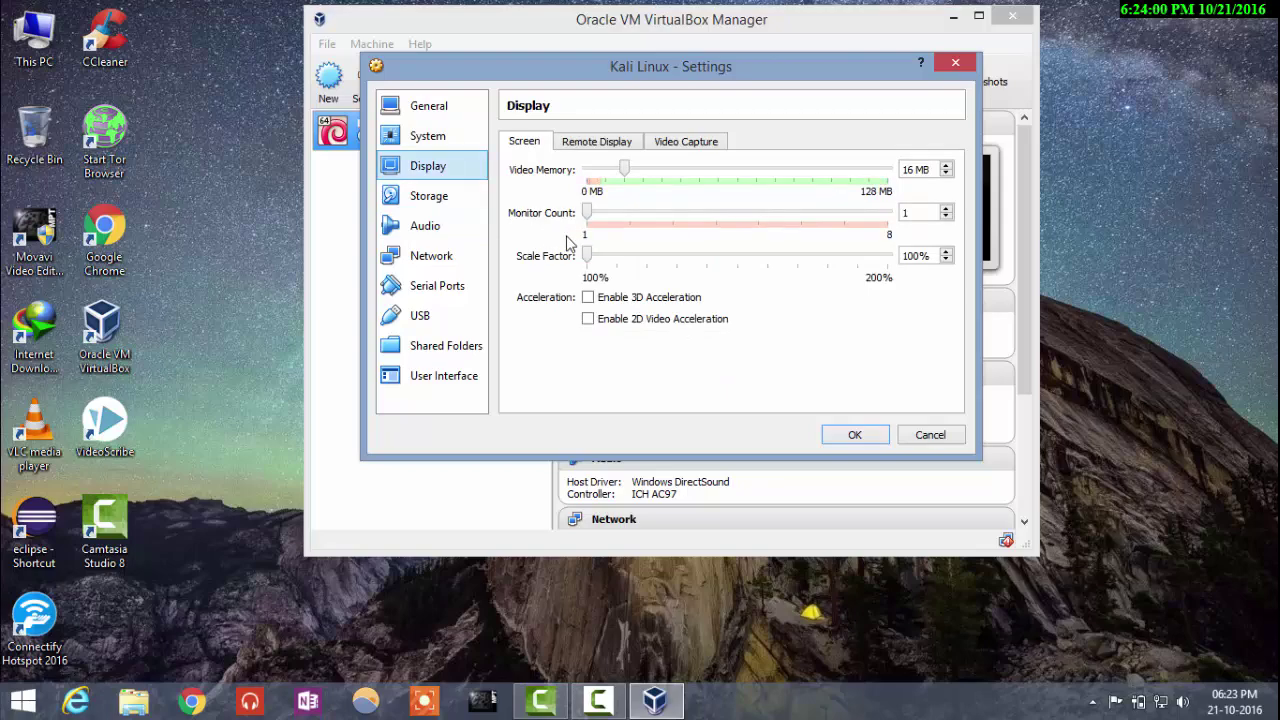
click(476, 210)
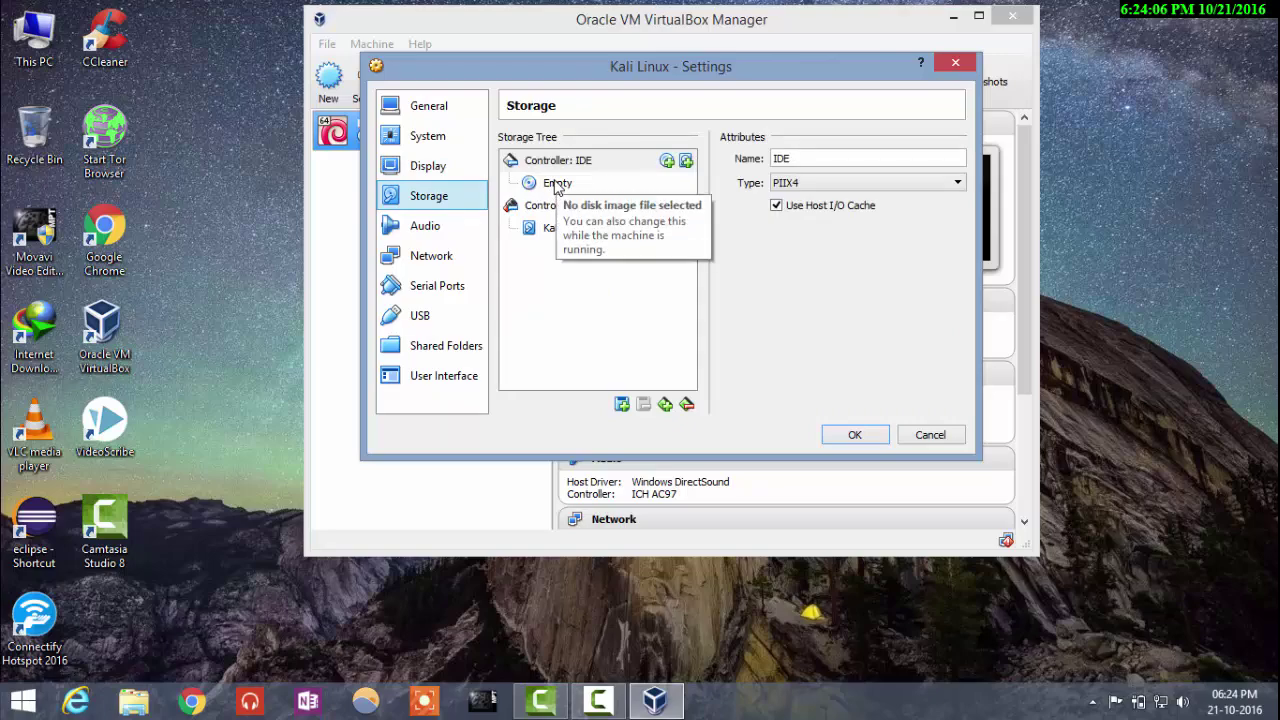
Step: Insert the kali-linux-2016.2-amd64 disc image into the empty IDE optical drive
click(557, 186)
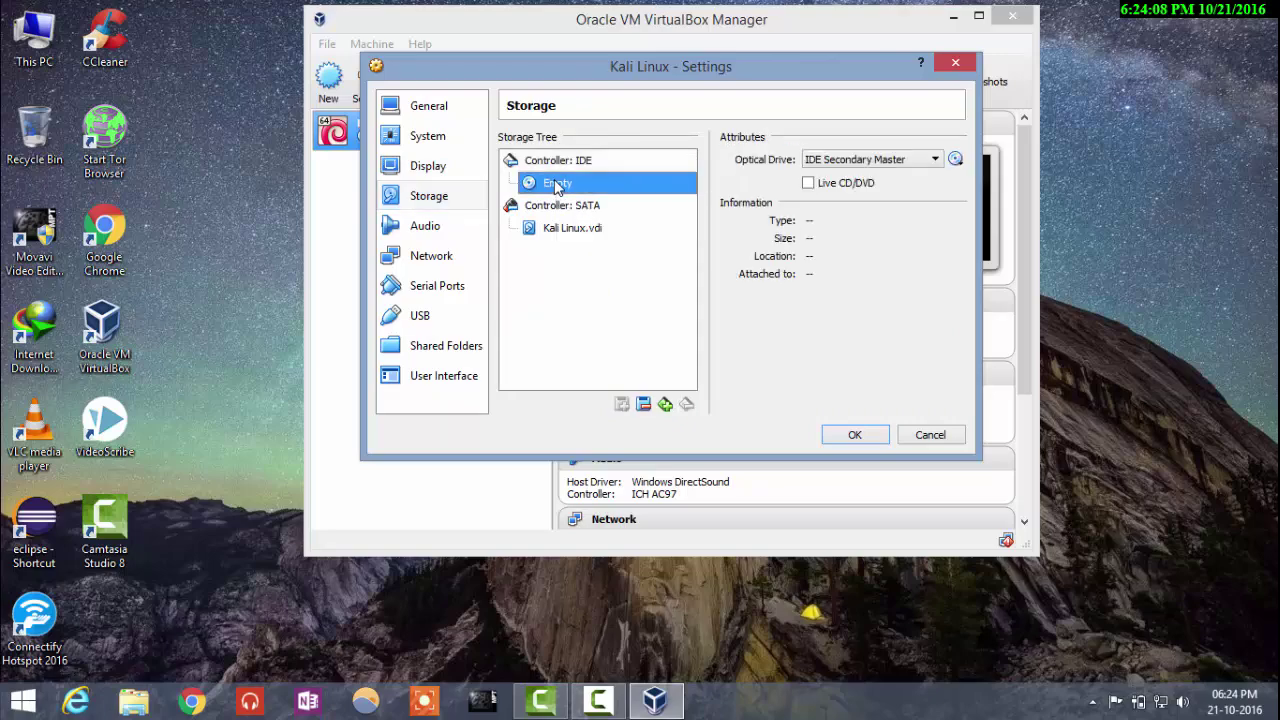
click(955, 160)
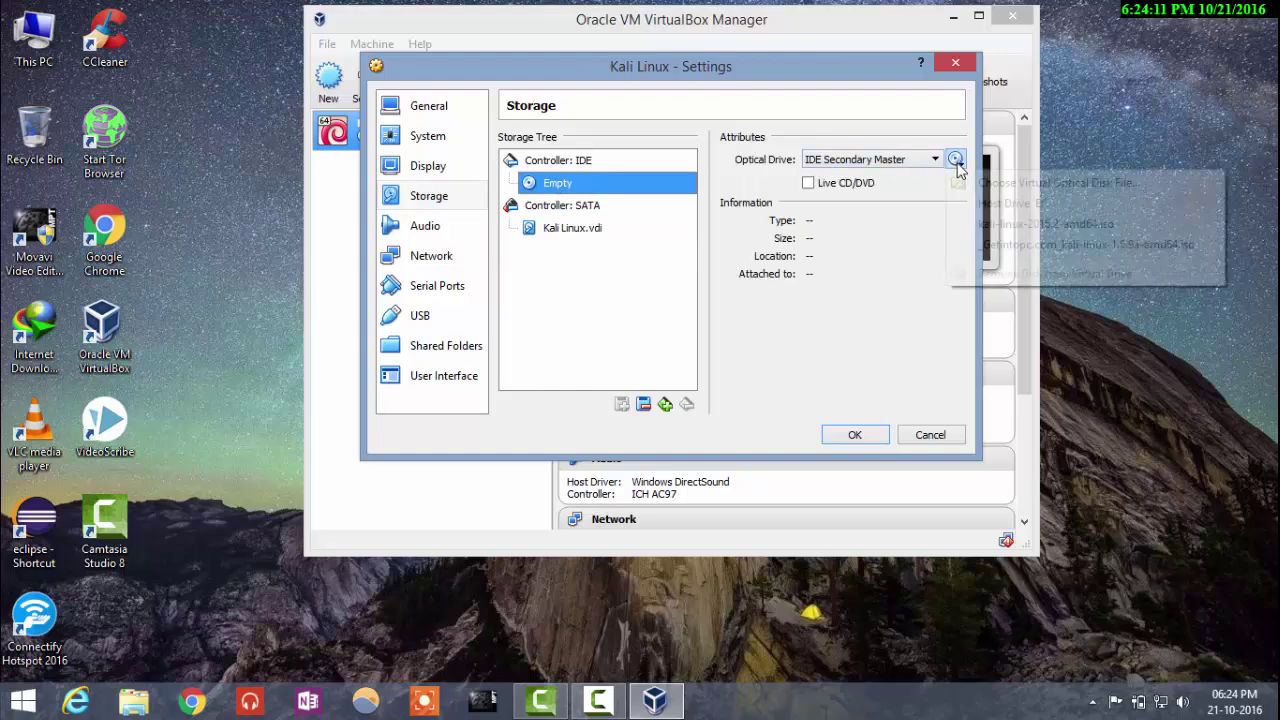
click(1000, 183)
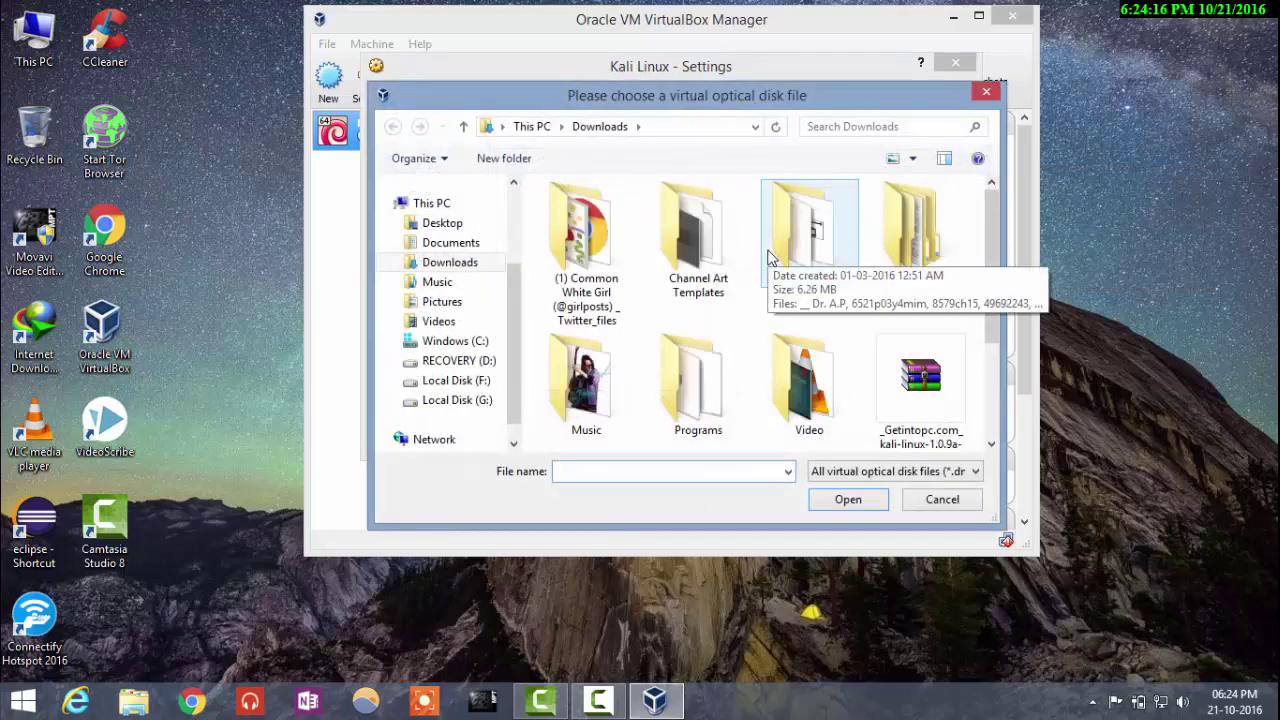
scroll(770, 258, down, 2)
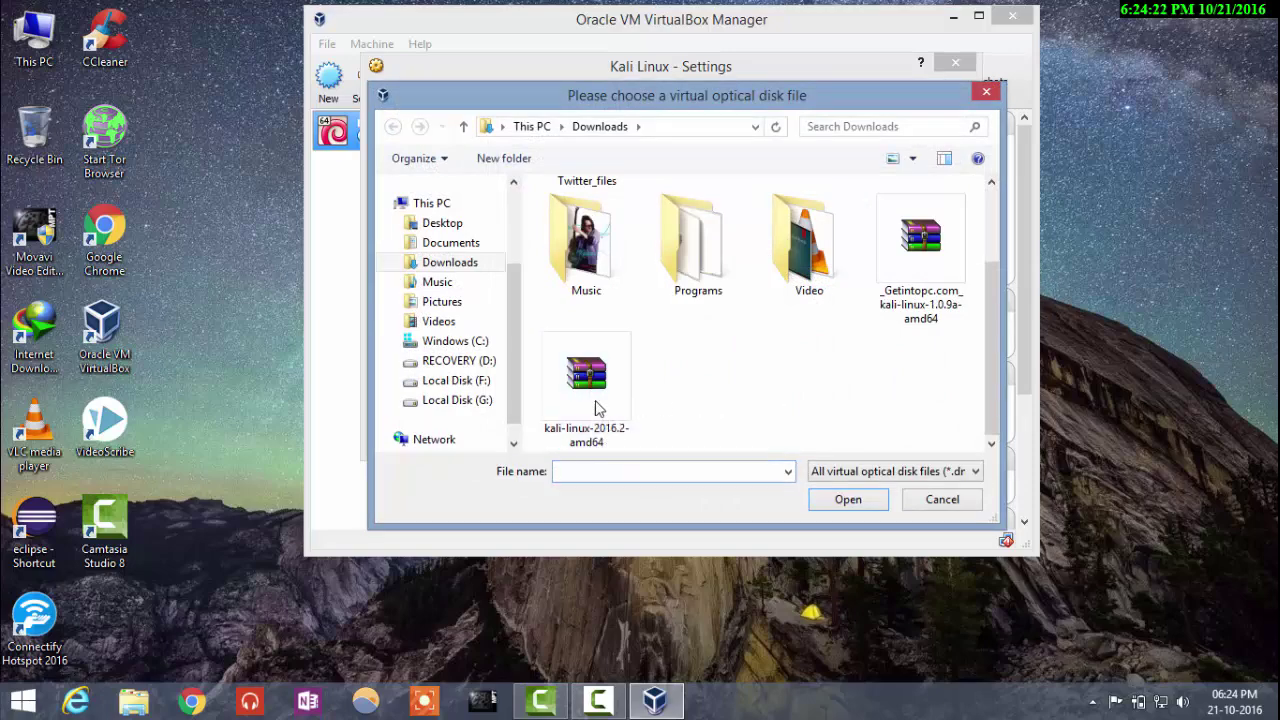
click(578, 404)
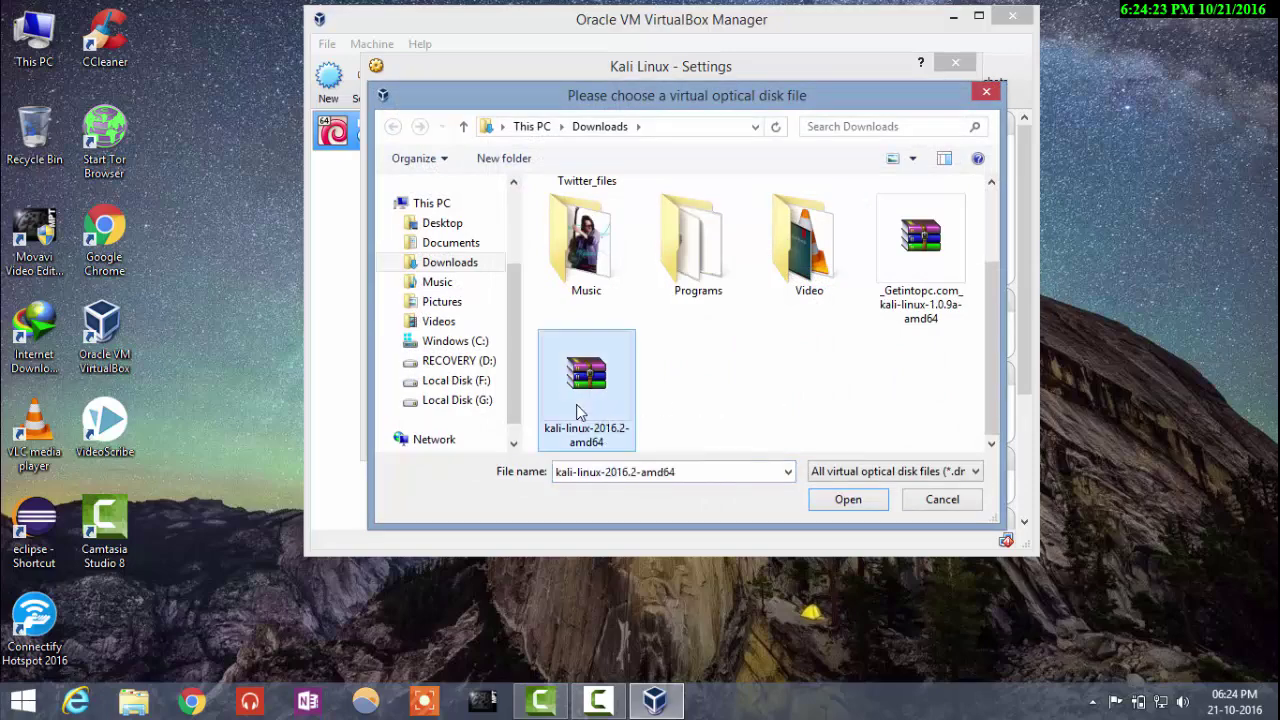
click(842, 503)
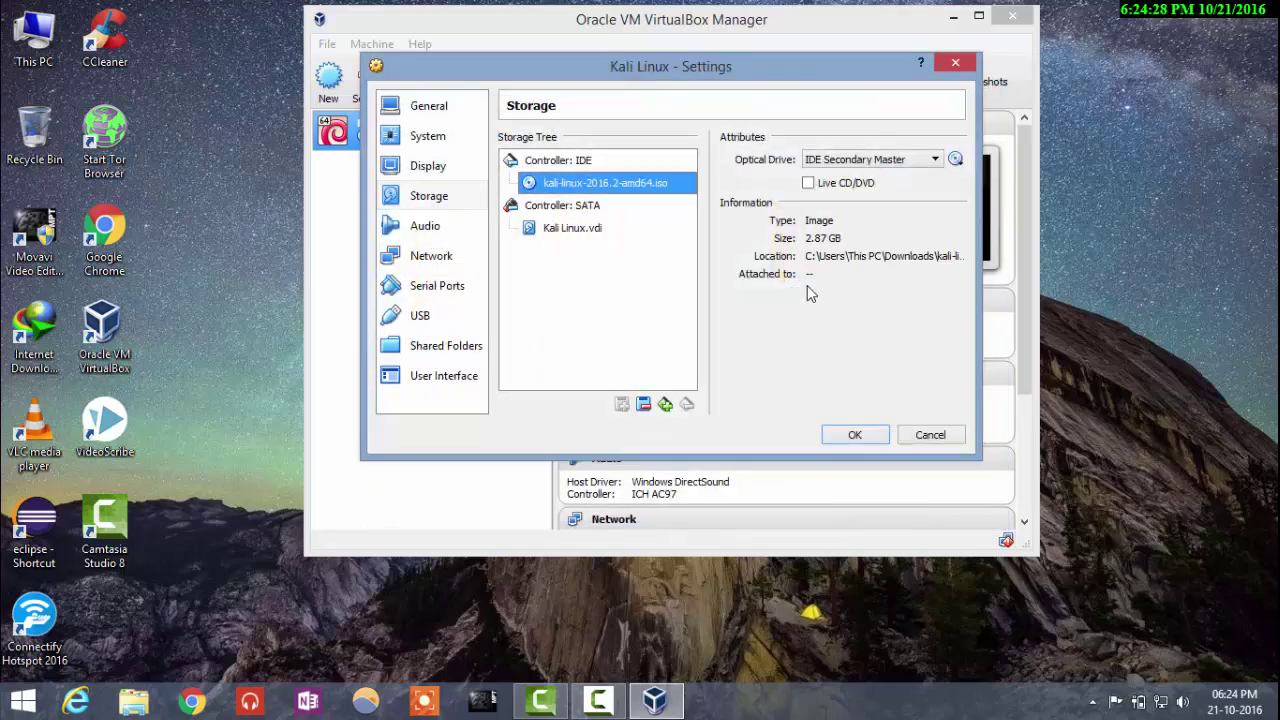
Step: Bridge Adapter 1 to the Realtek PCIe FE Family Controller with promiscuous mode Allow VMs
click(437, 238)
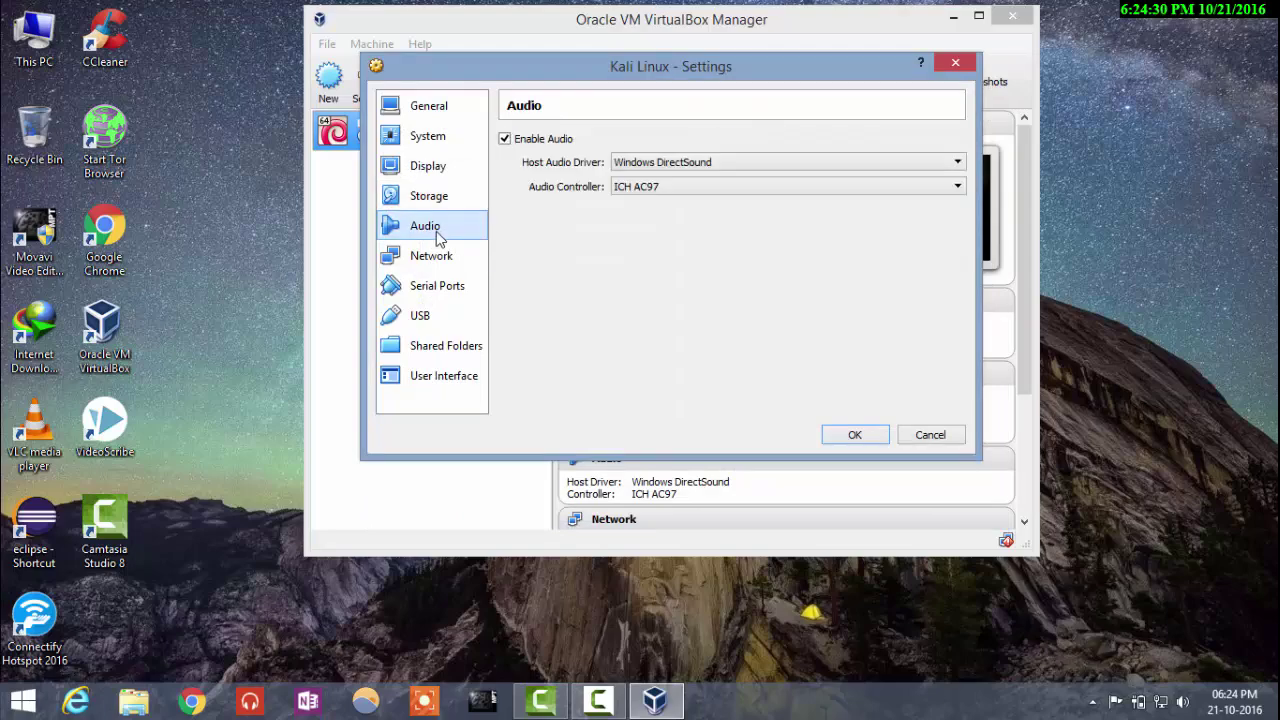
click(437, 258)
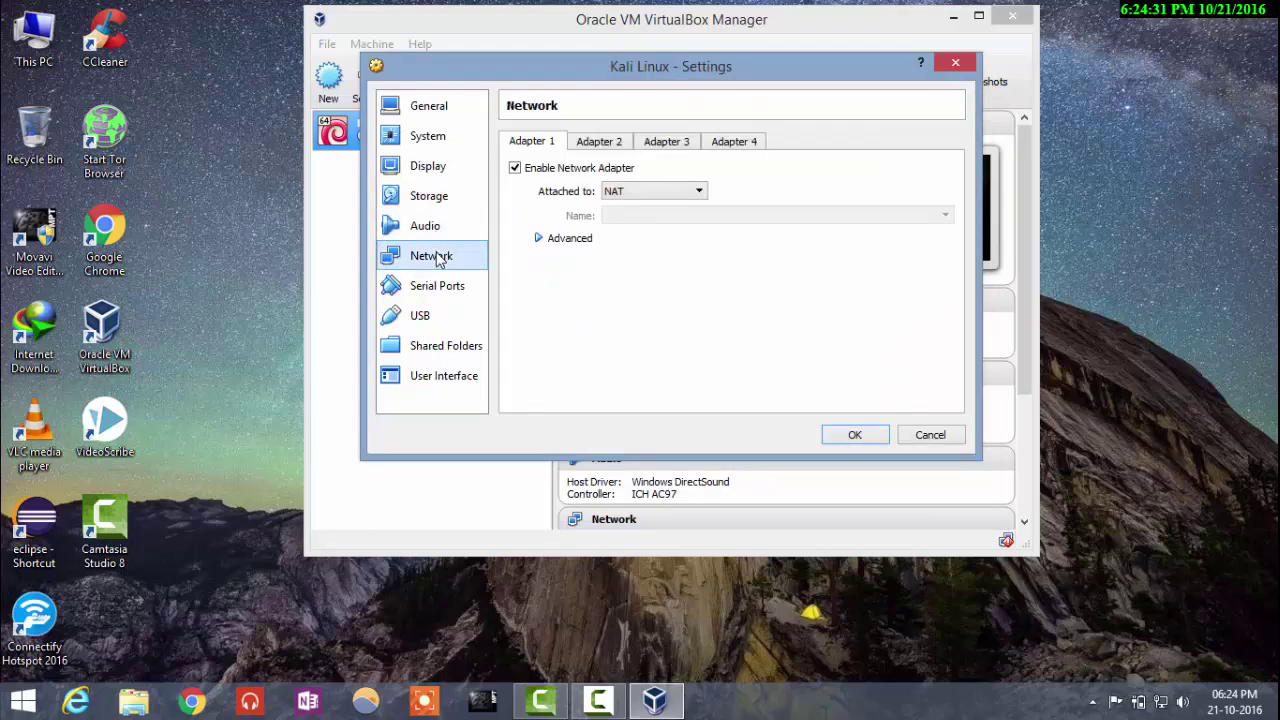
click(648, 192)
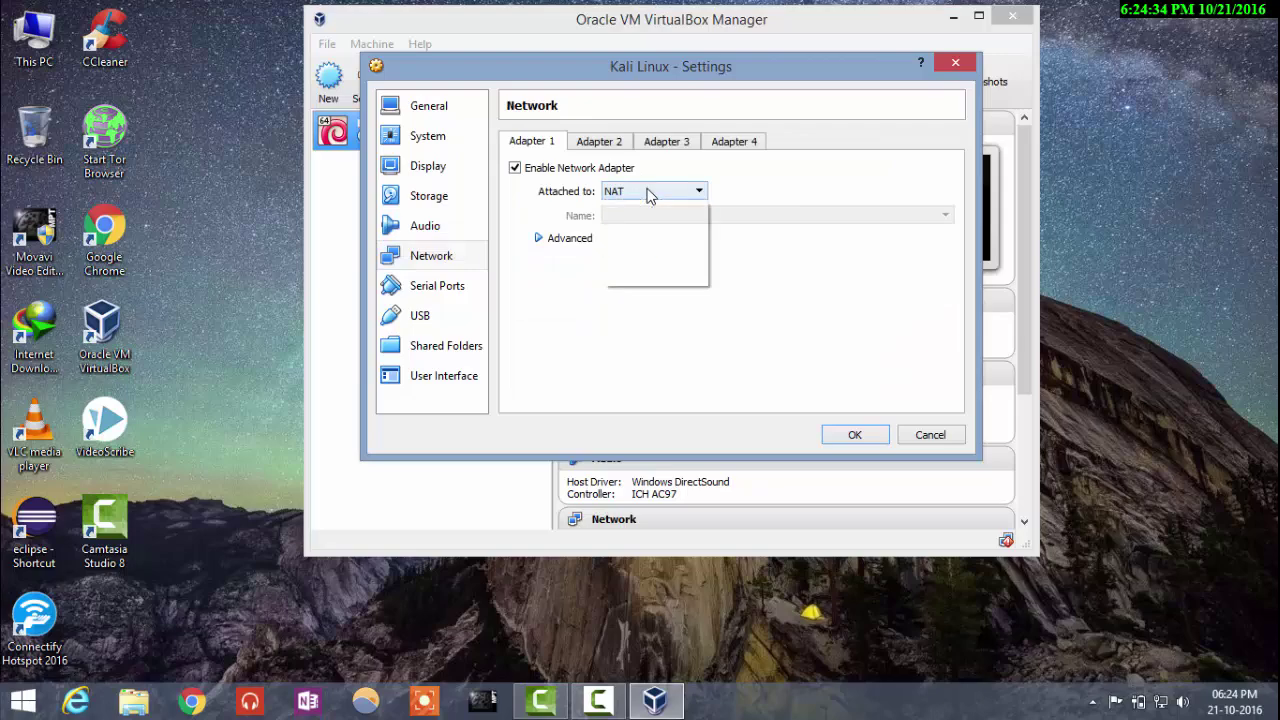
click(648, 248)
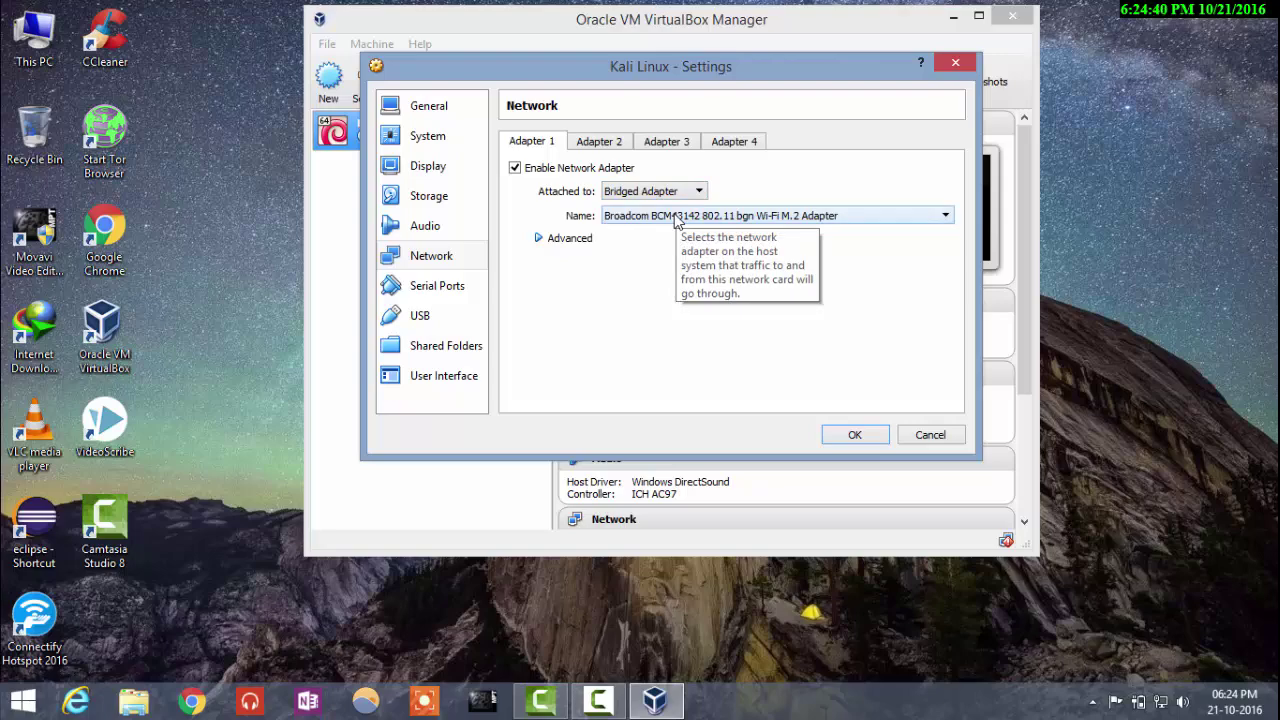
click(677, 216)
click(677, 218)
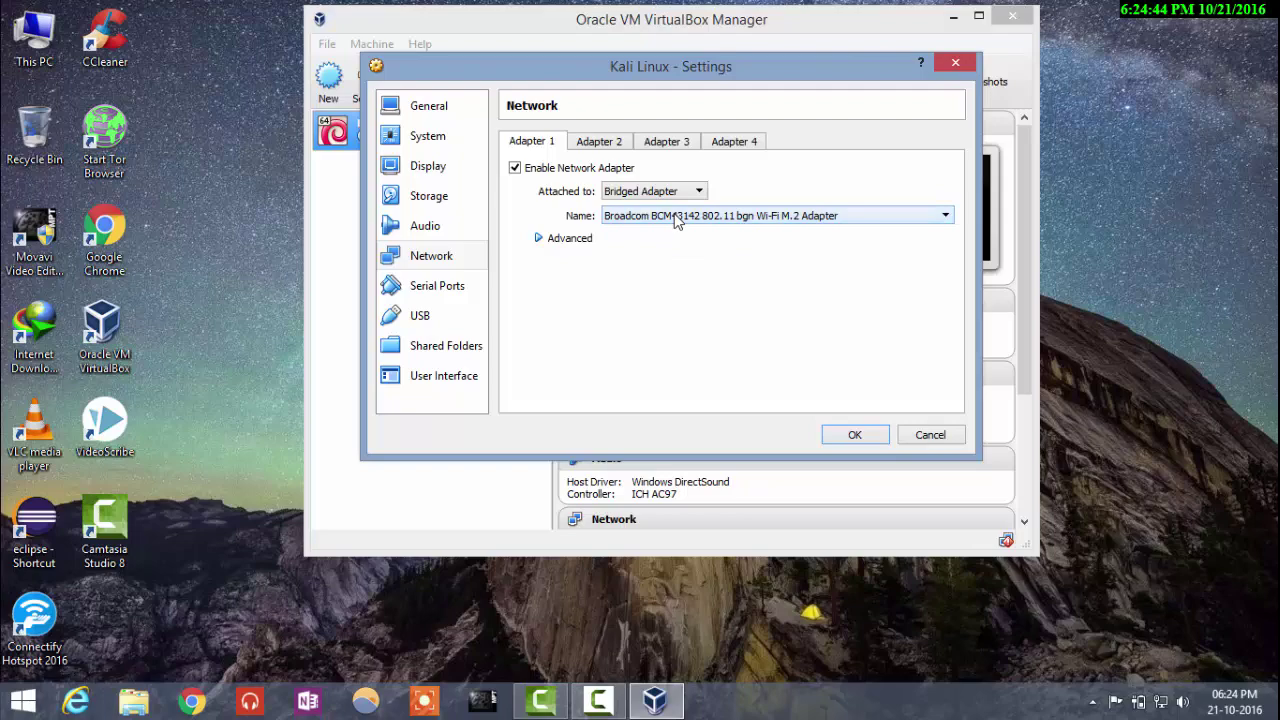
click(676, 218)
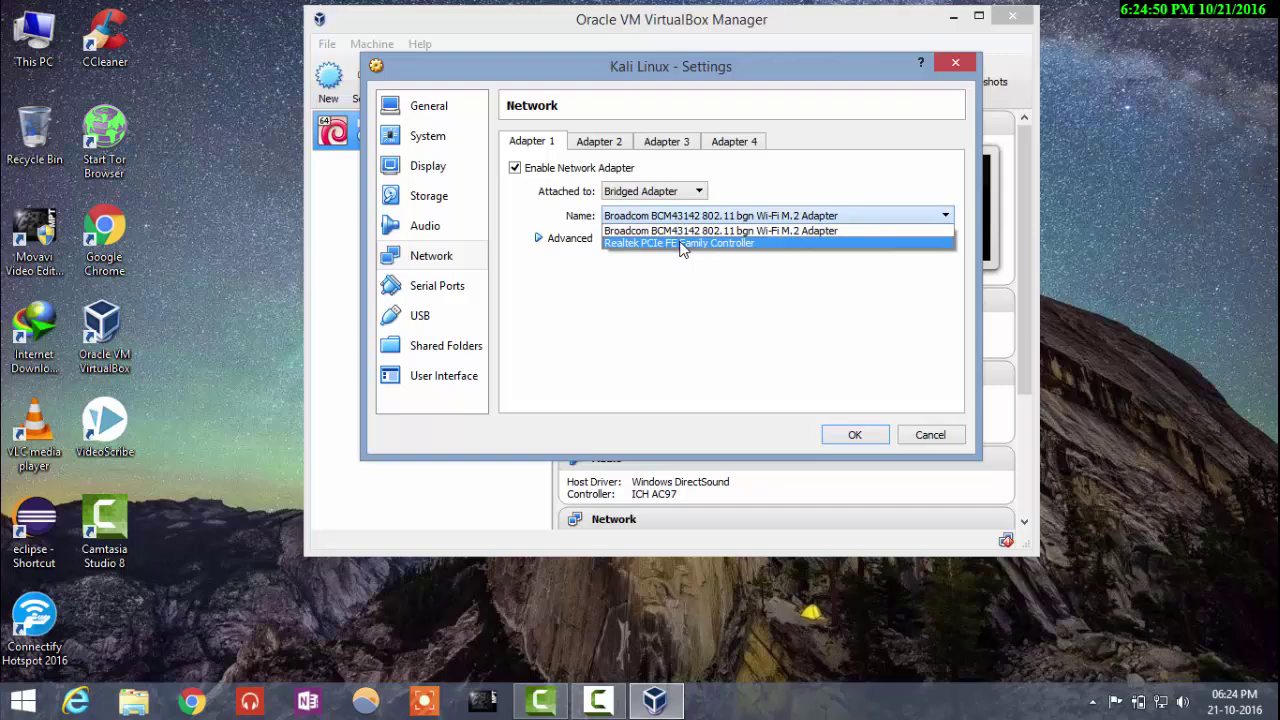
click(681, 243)
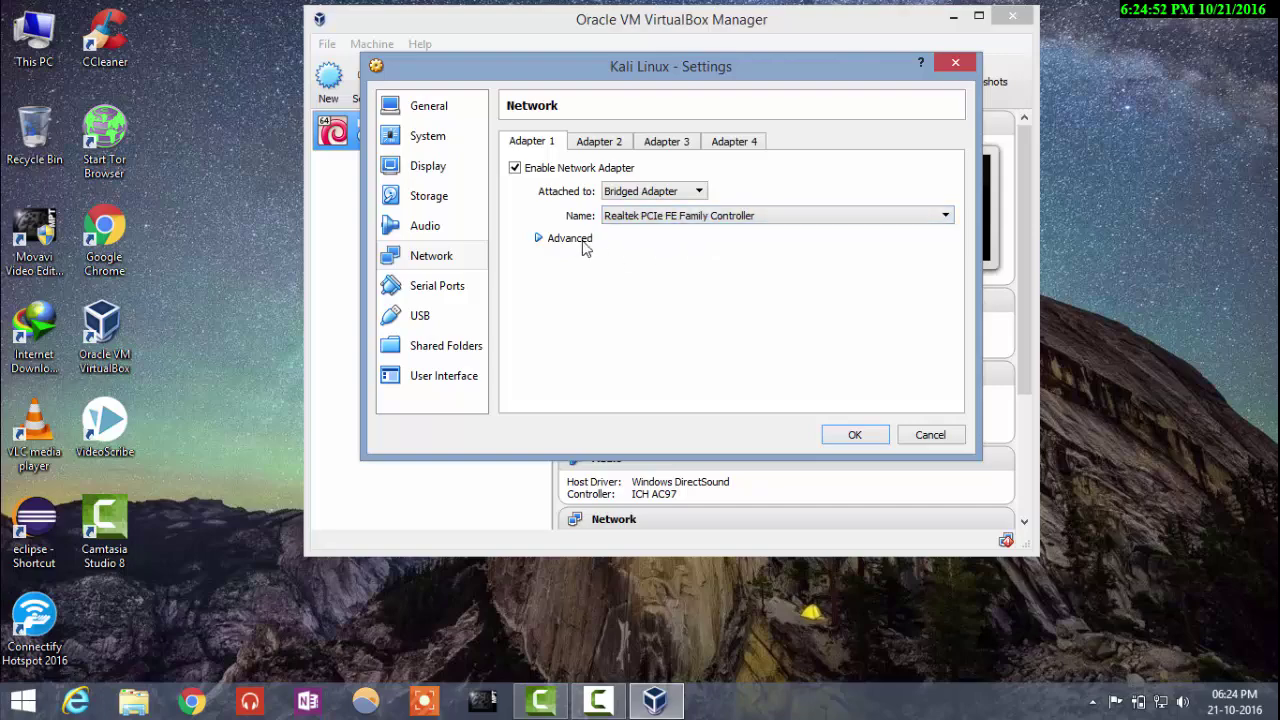
click(583, 240)
click(697, 290)
click(697, 314)
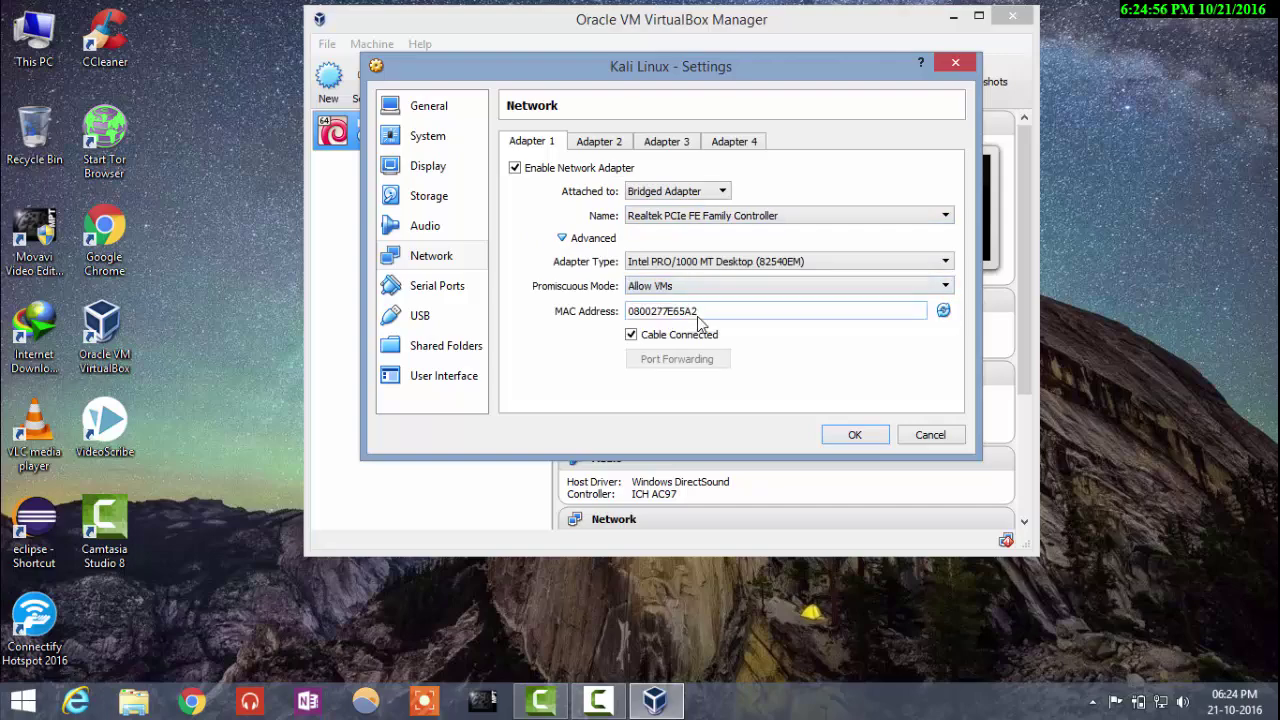
Step: Enable Adapter 2 as a bridged adapter with promiscuous mode Allow VMs, and save
click(599, 146)
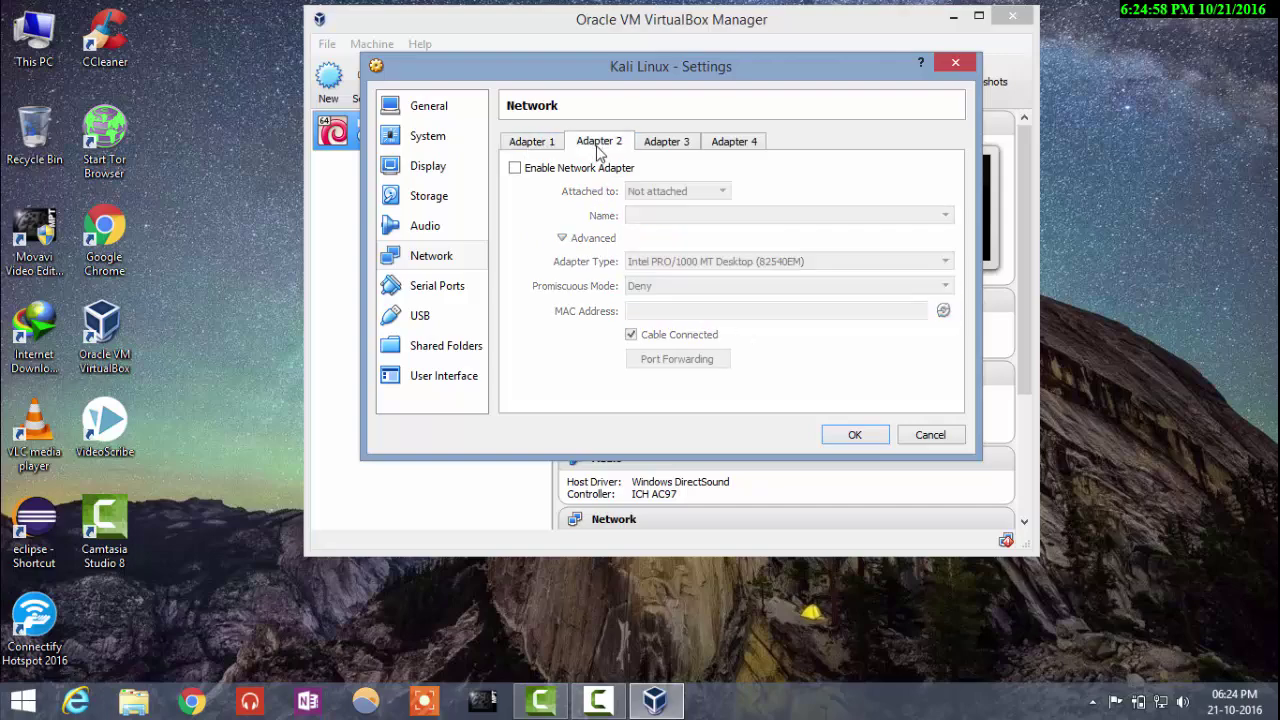
click(538, 170)
click(700, 191)
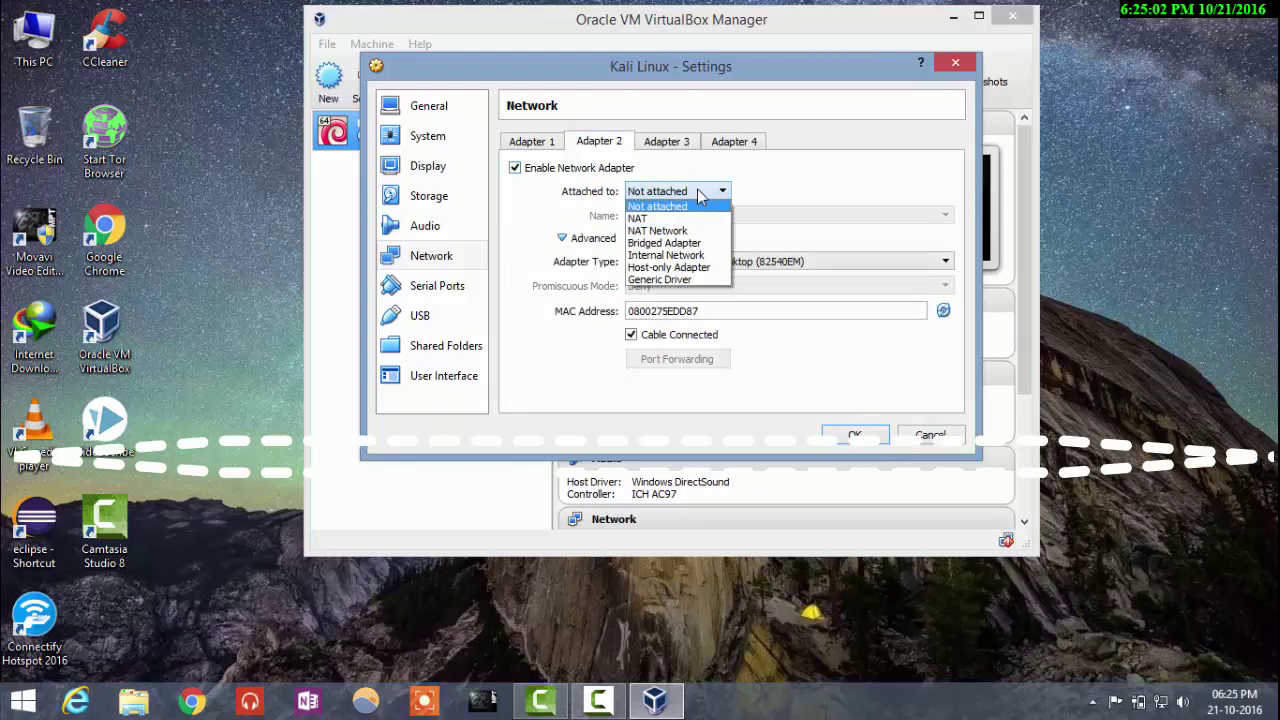
click(690, 243)
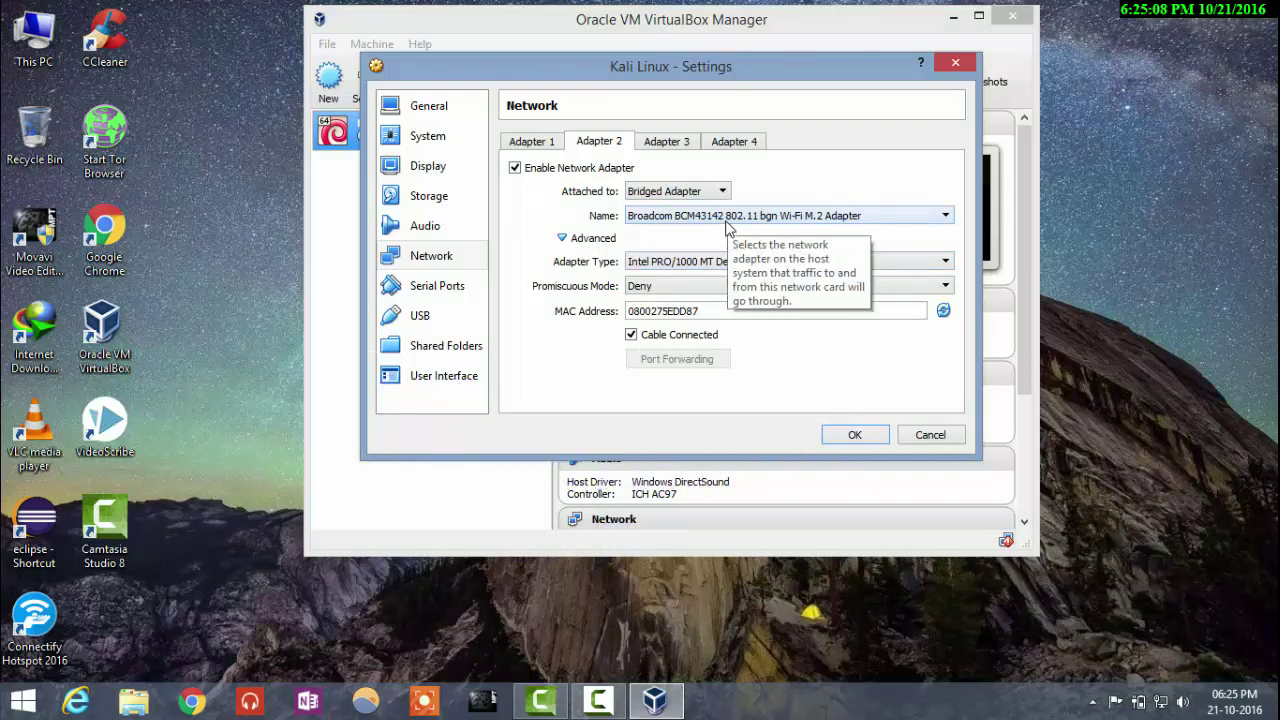
click(754, 286)
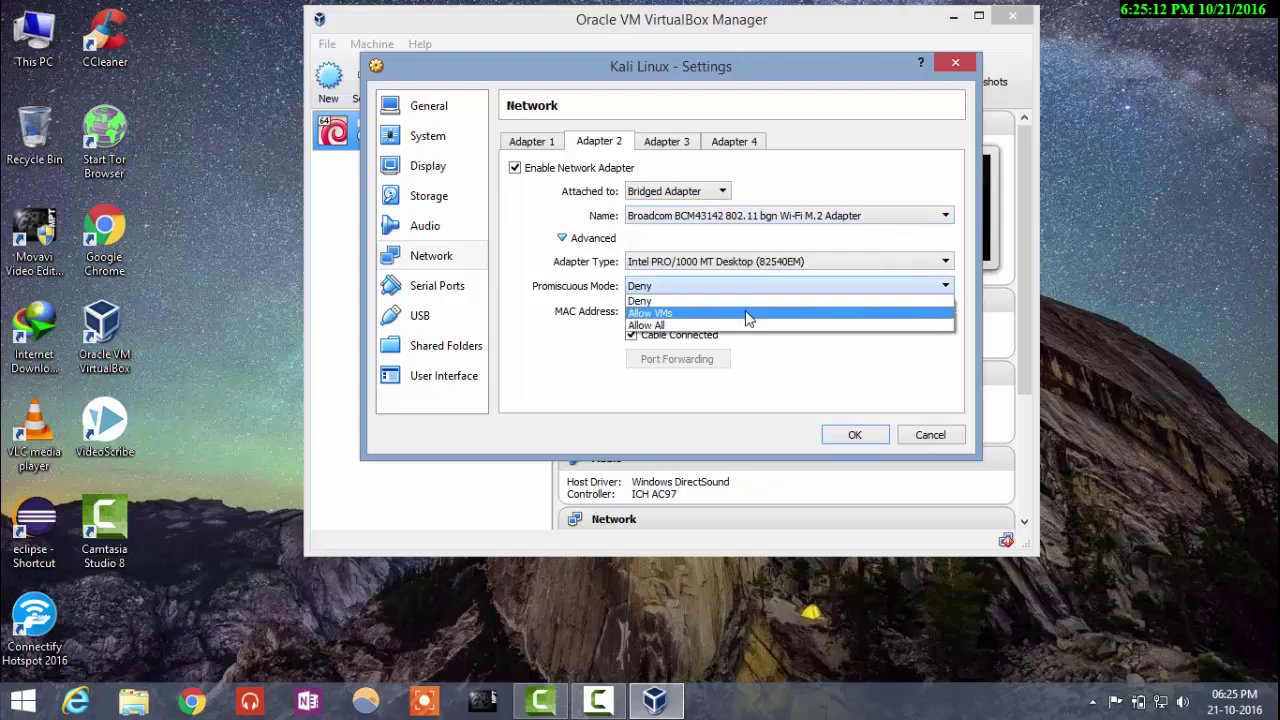
click(750, 313)
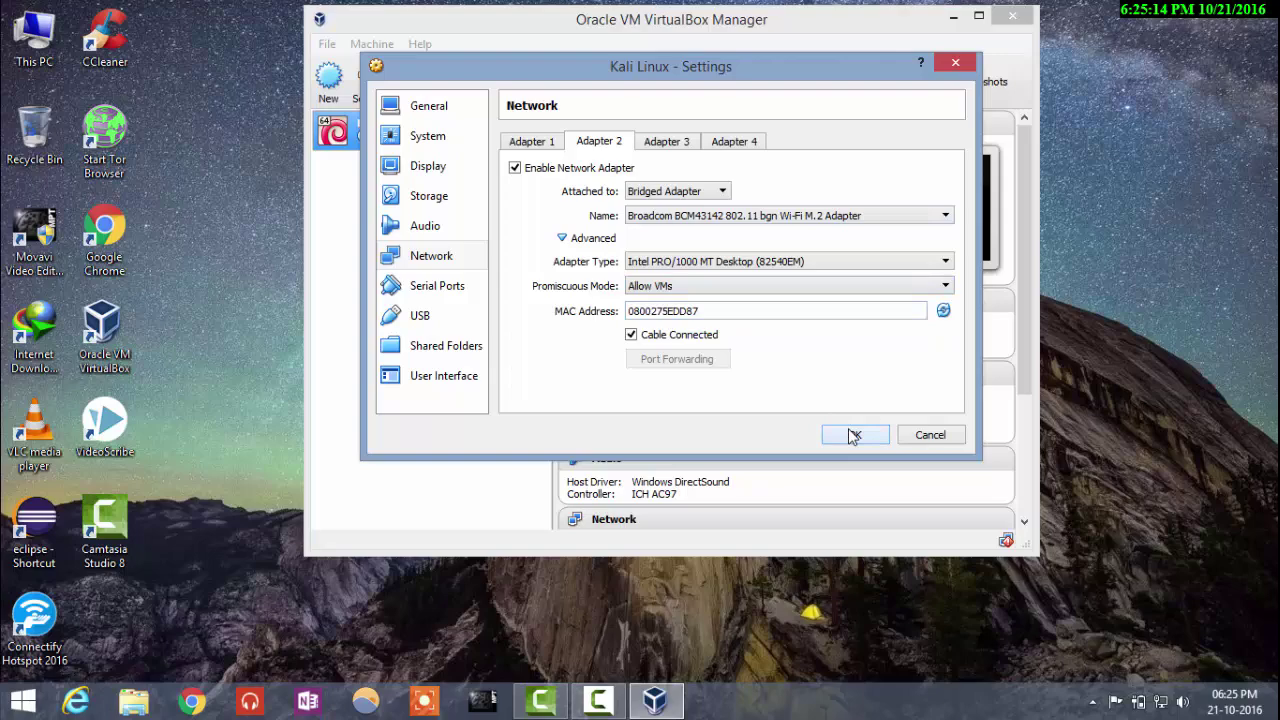
click(854, 435)
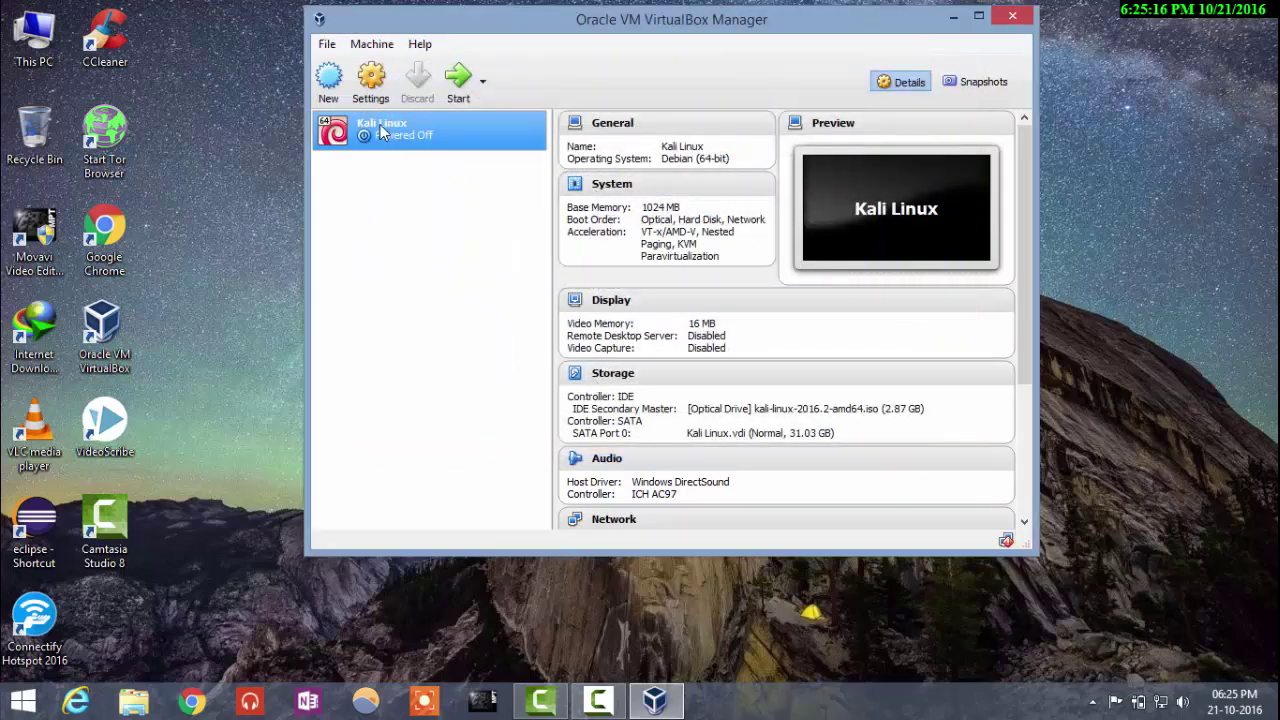
Step: Enable Serial Port 1 (COM1) in the Kali Linux settings, save, and start the VM
right_click(383, 128)
click(415, 138)
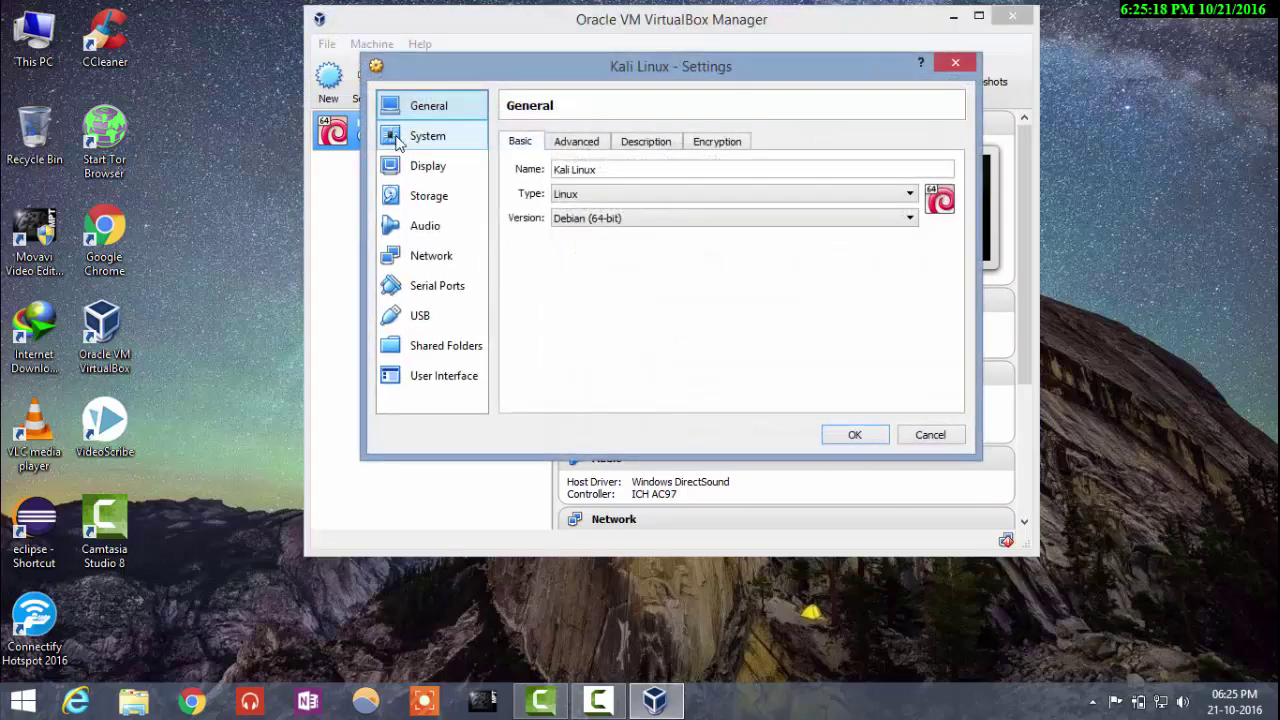
click(463, 293)
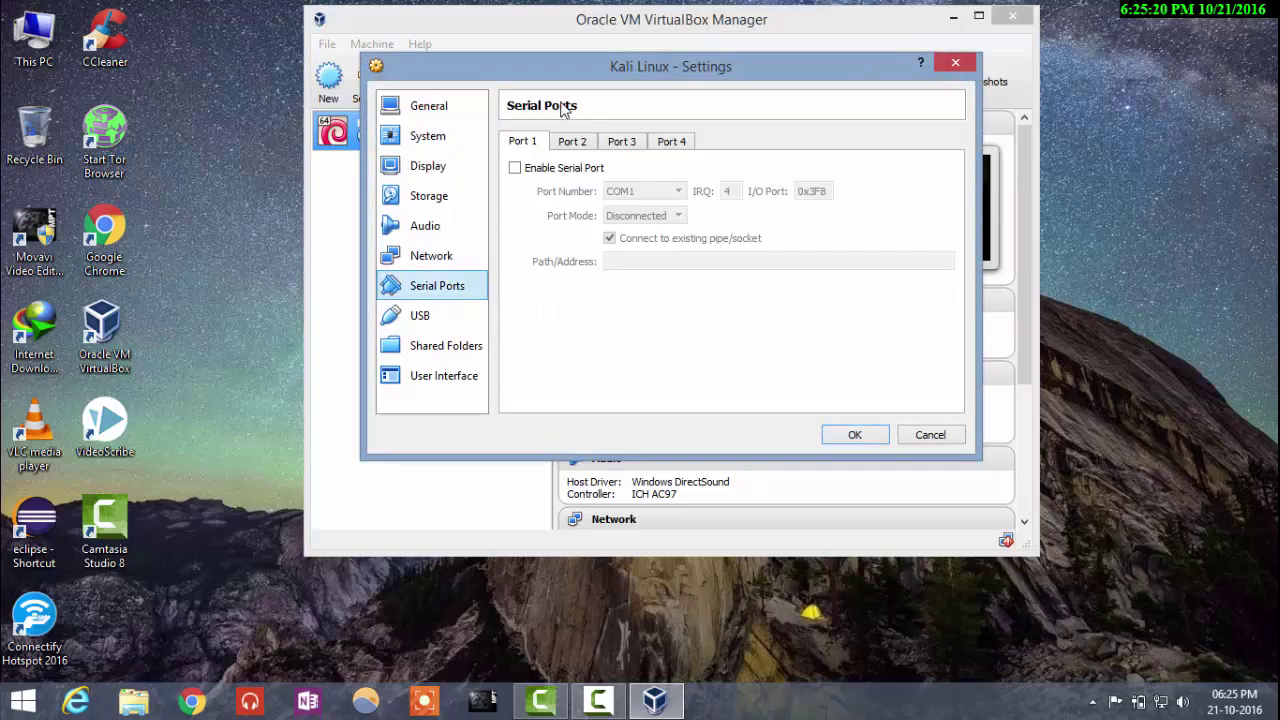
click(515, 169)
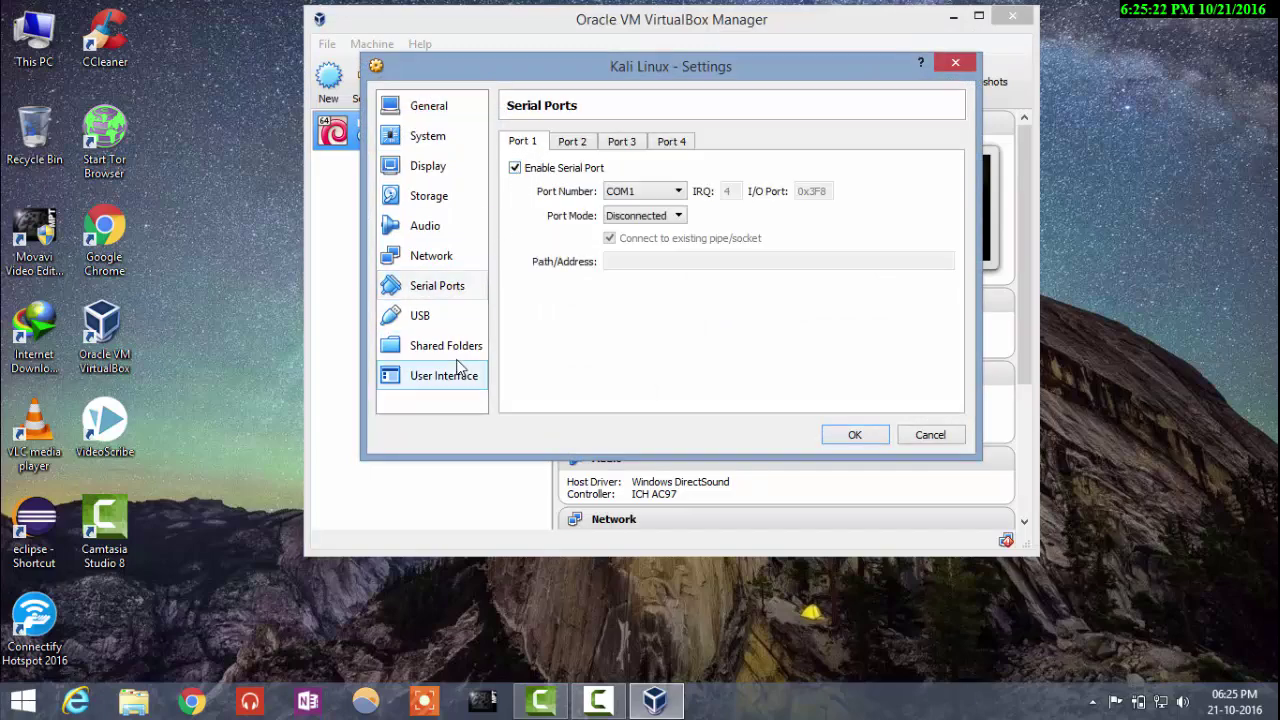
click(460, 320)
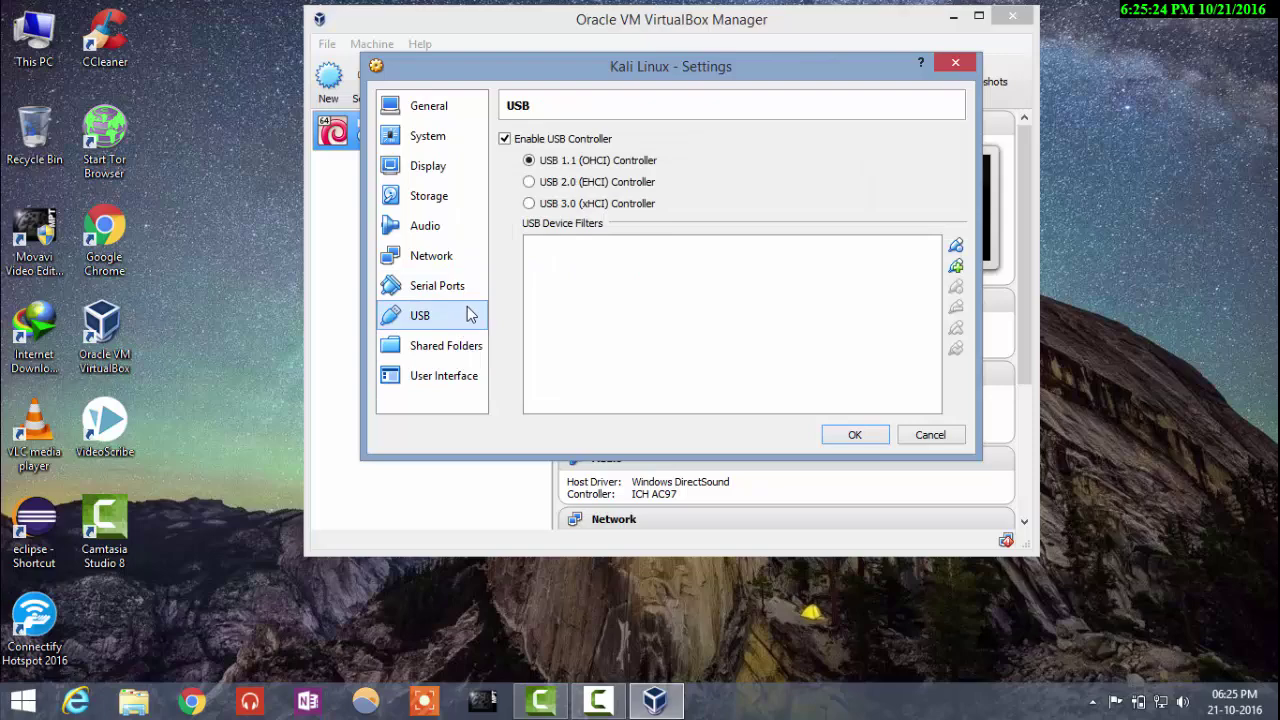
click(856, 435)
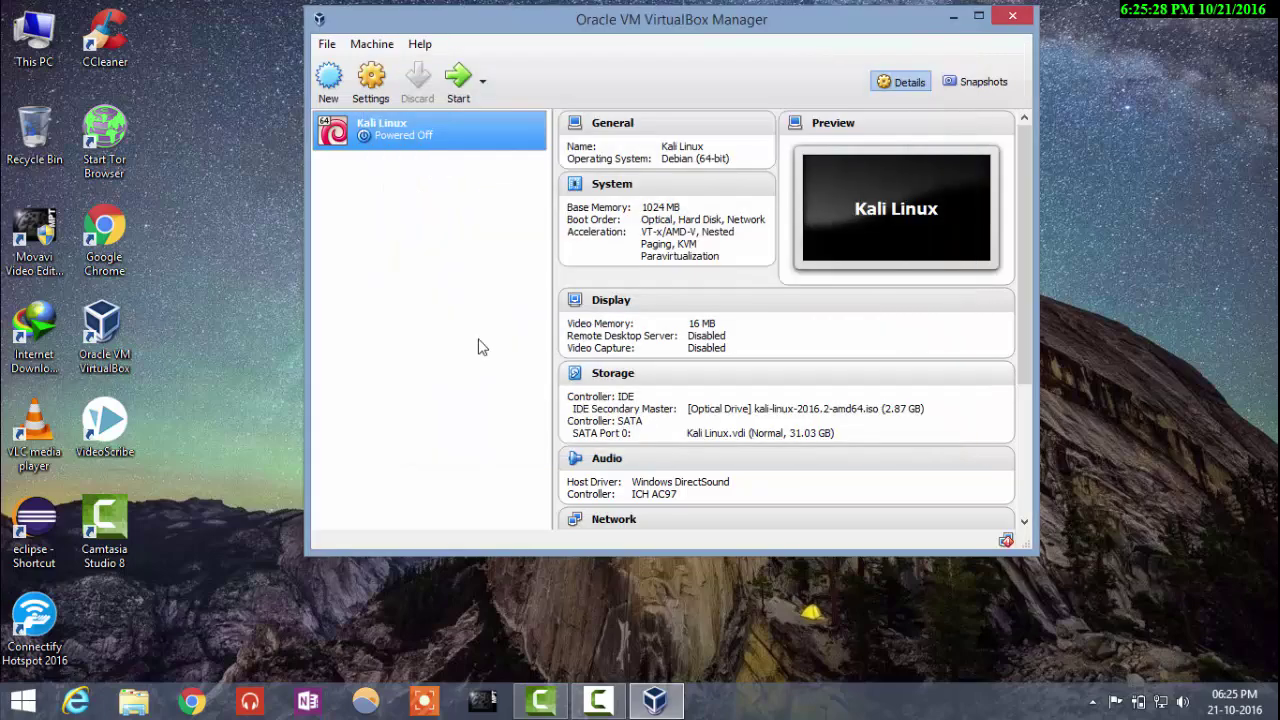
double_click(399, 137)
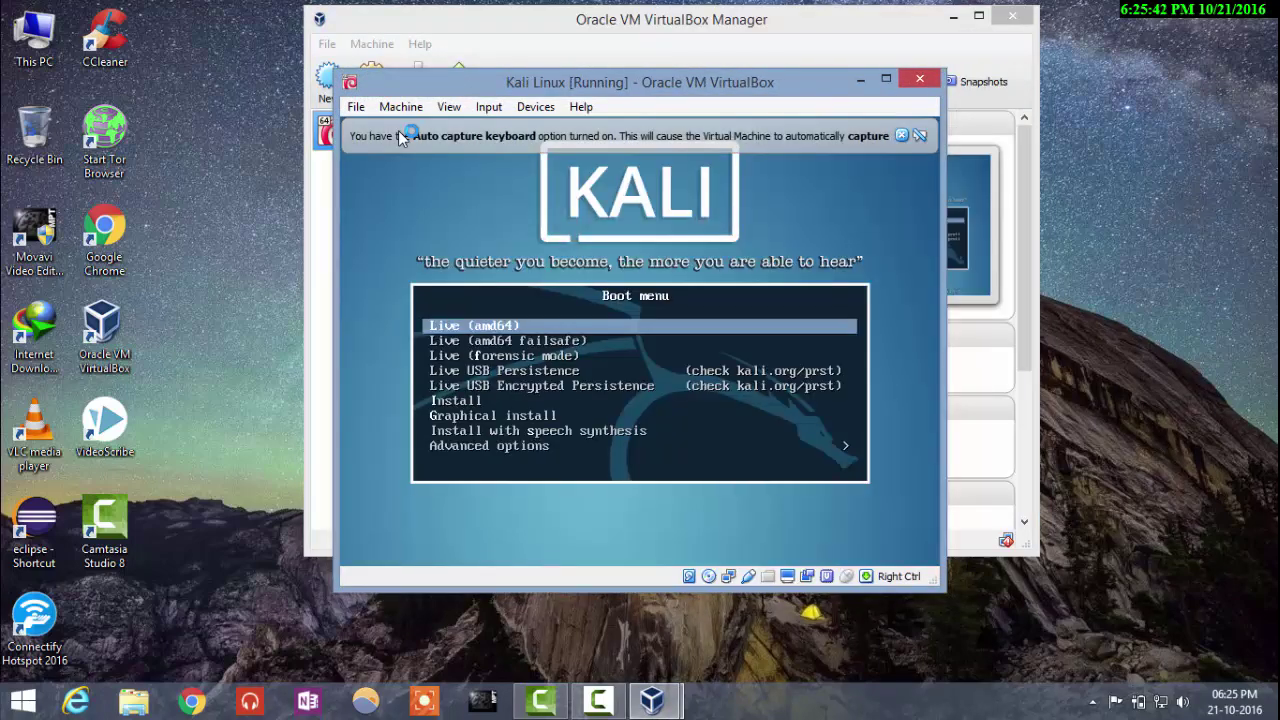
Step: Start Graphical install from the Kali boot menu, move the VM window up and dismiss both notices
key(Down)
key(Down)
key(Down)
key(Down)
key(Down)
key(Down)
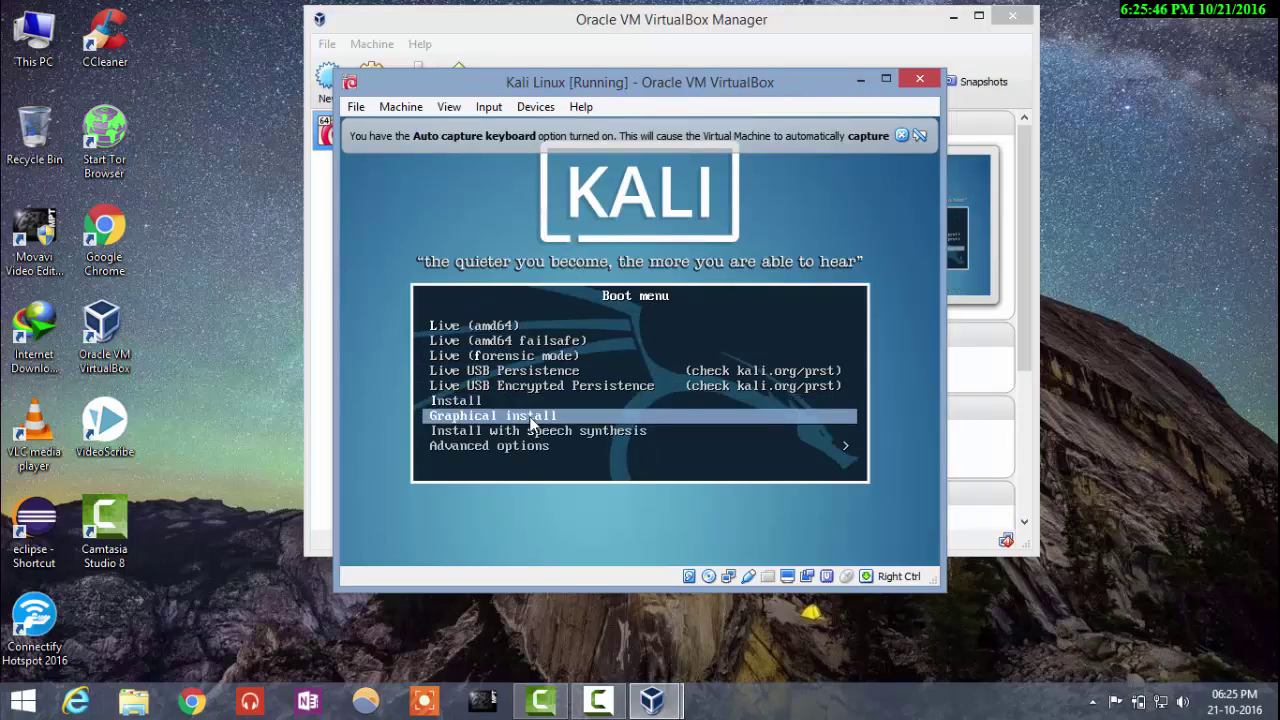
key(Return)
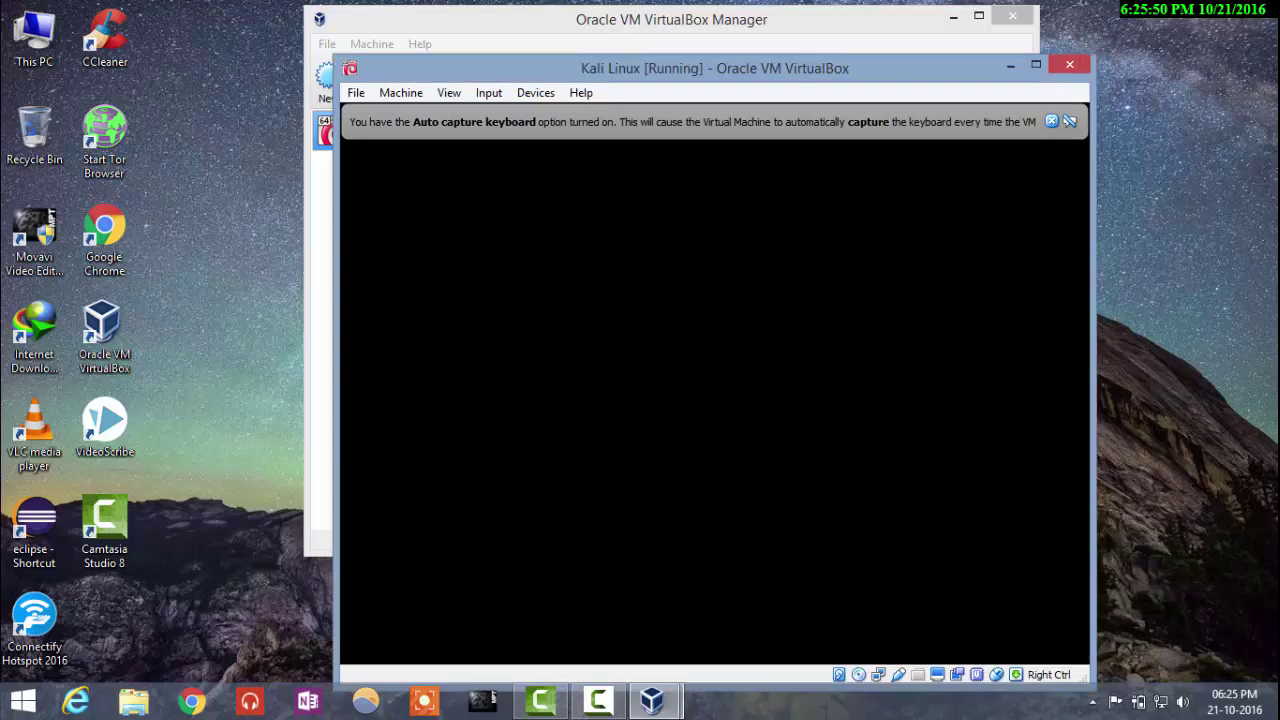
drag(848, 64, 823, 20)
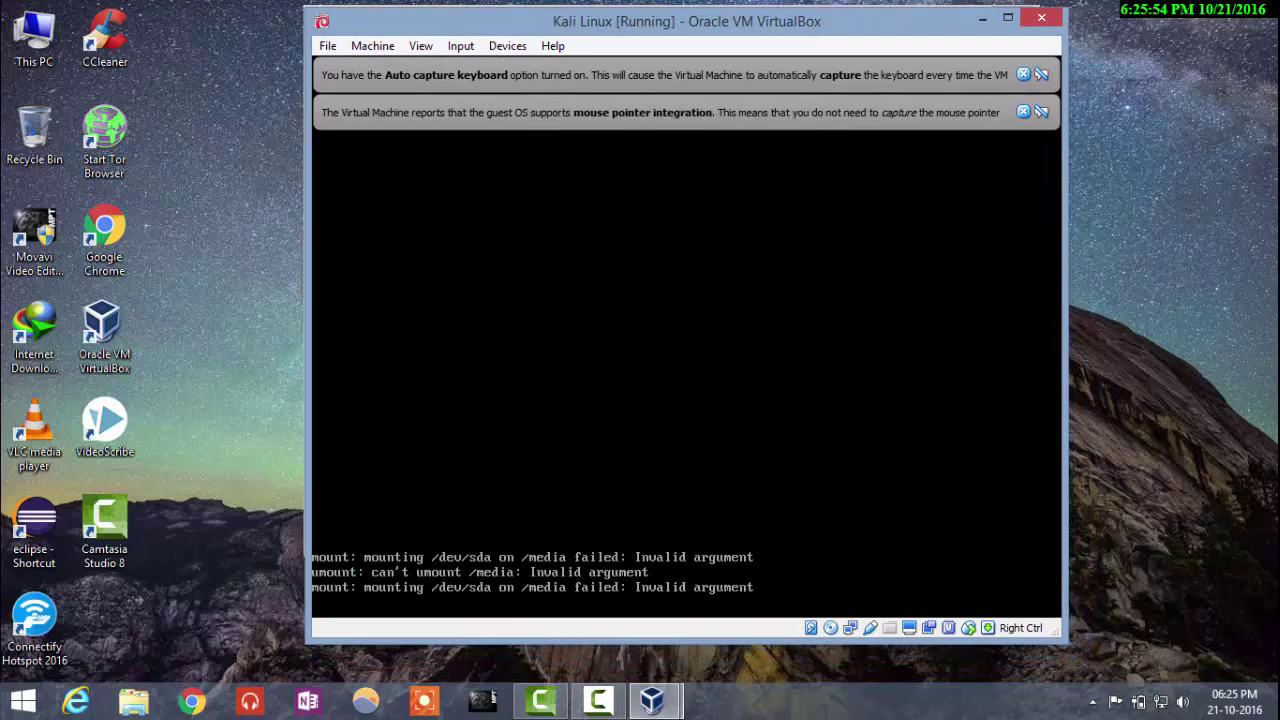
click(1022, 111)
click(1023, 75)
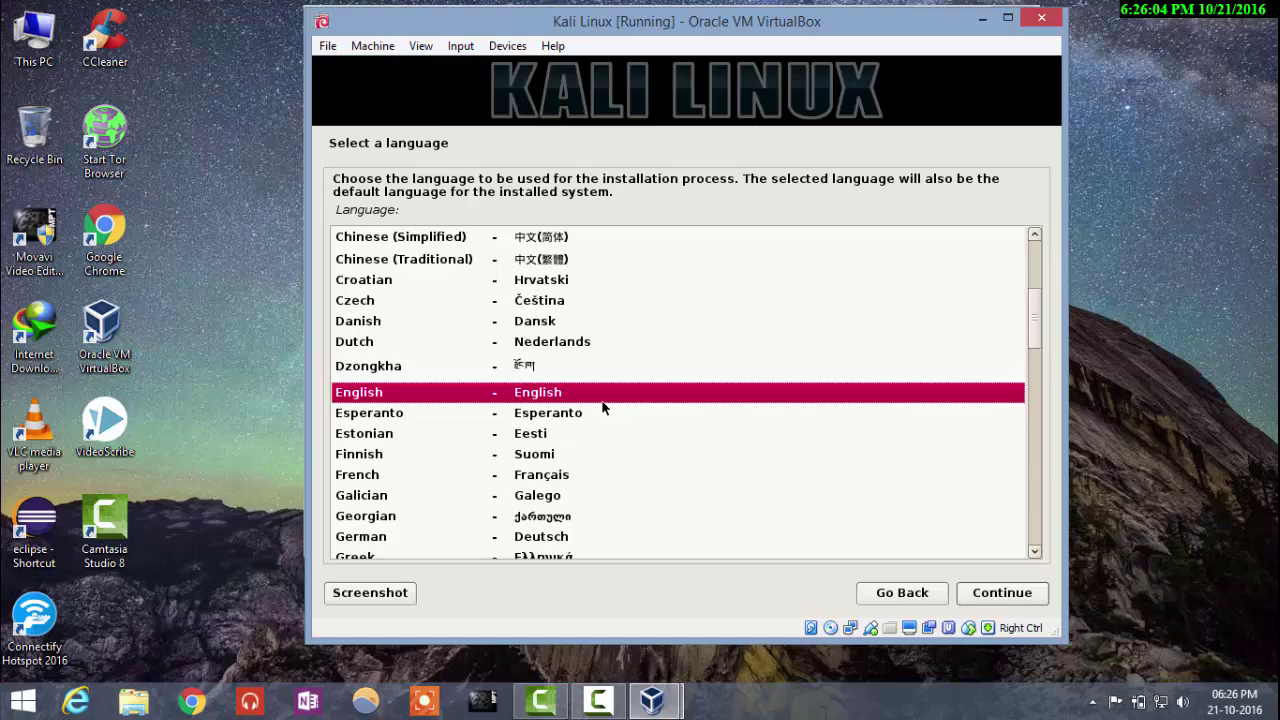
Step: Choose English as language, India as location, and keep the American English keymap
click(551, 395)
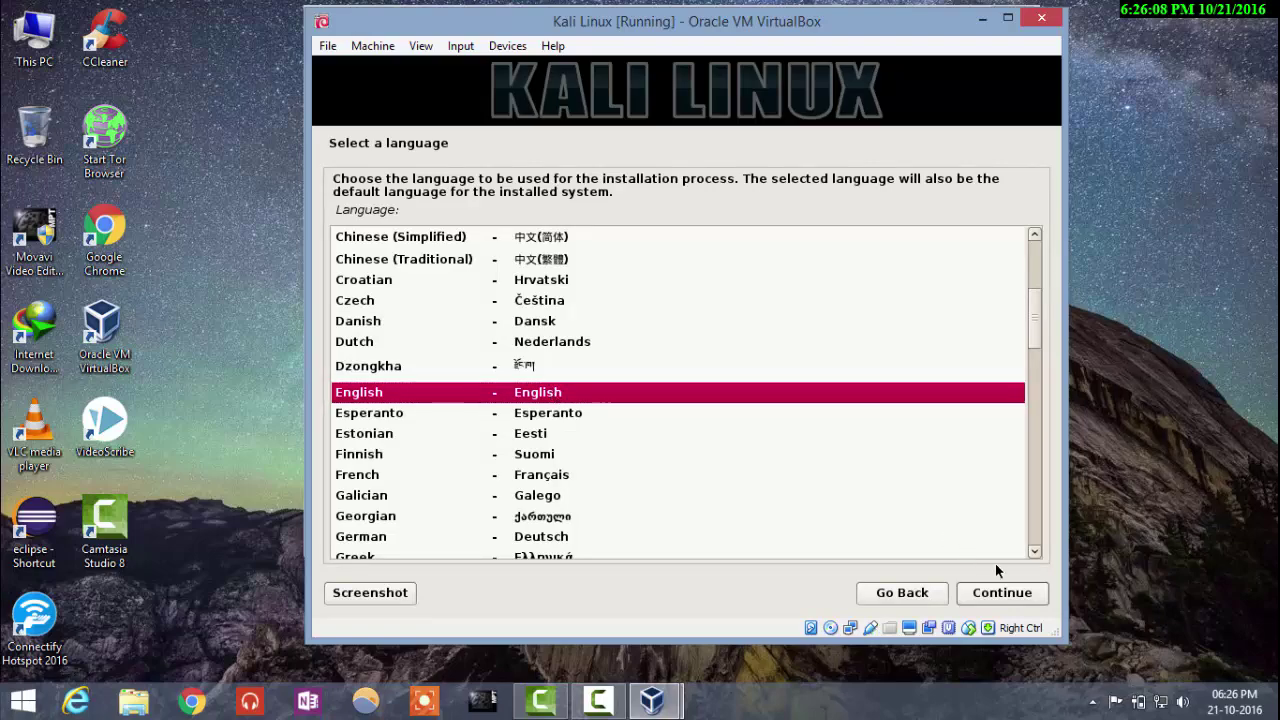
click(1005, 592)
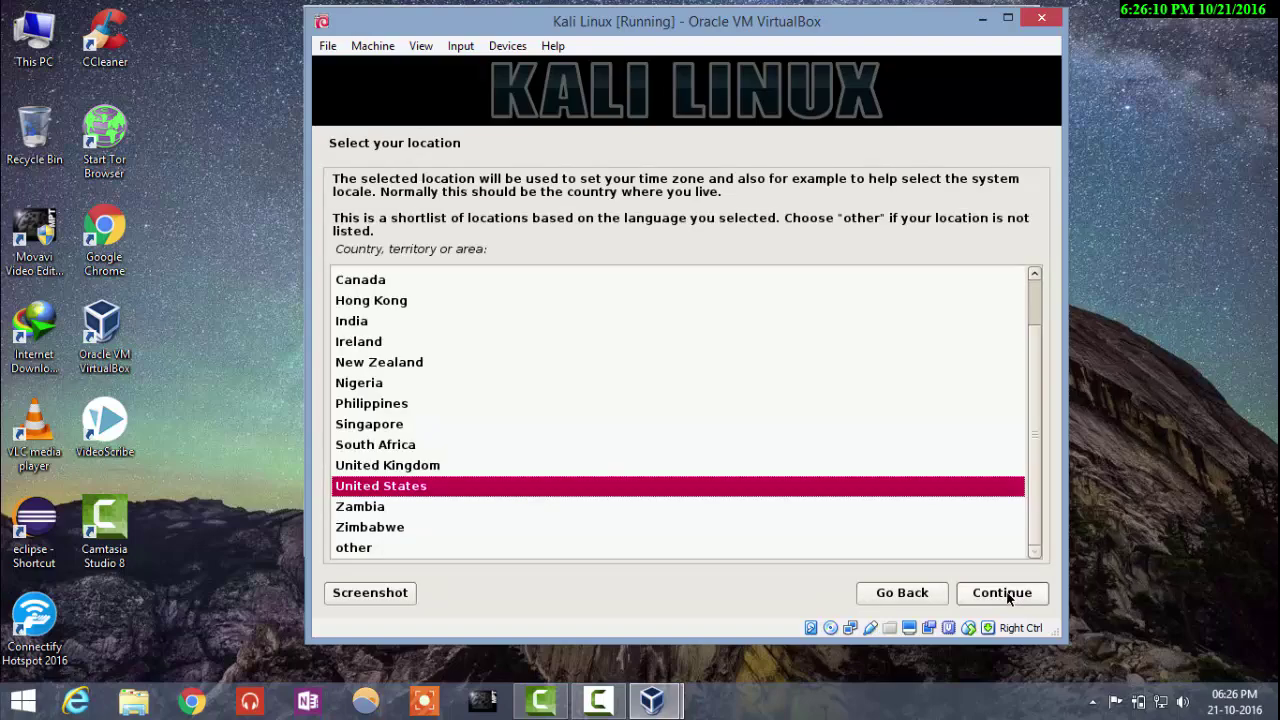
double_click(350, 324)
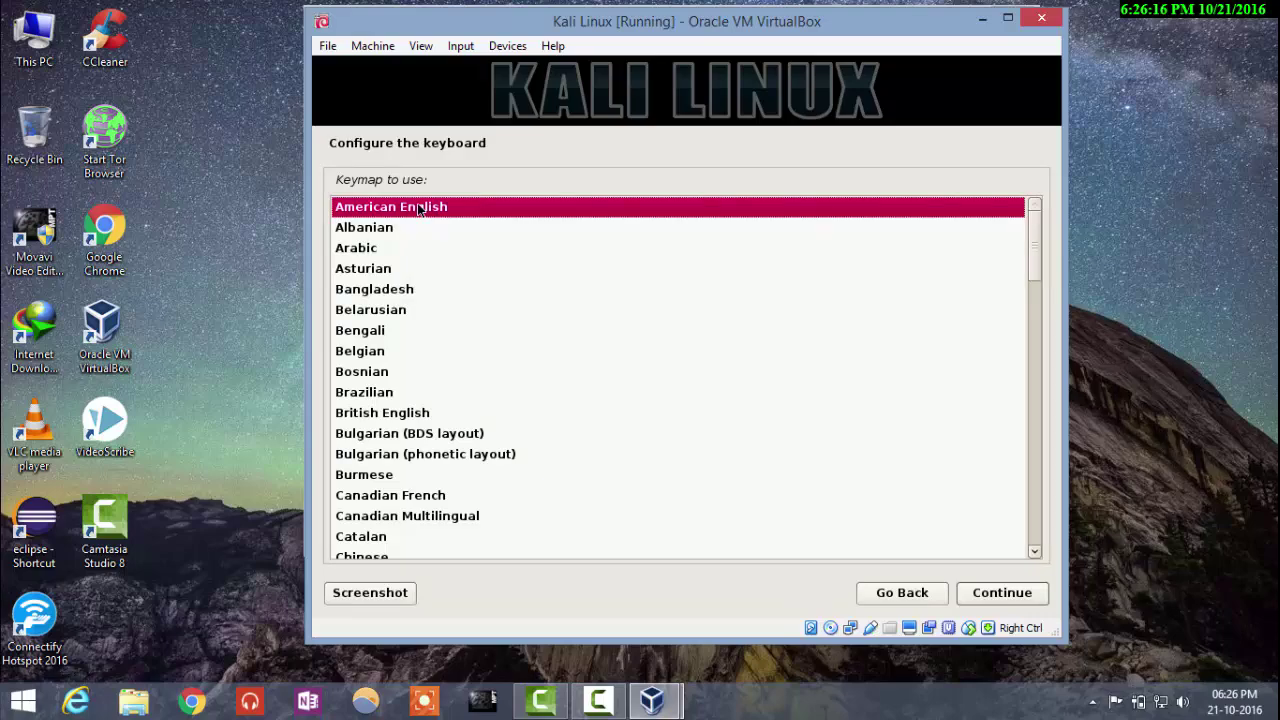
click(1025, 598)
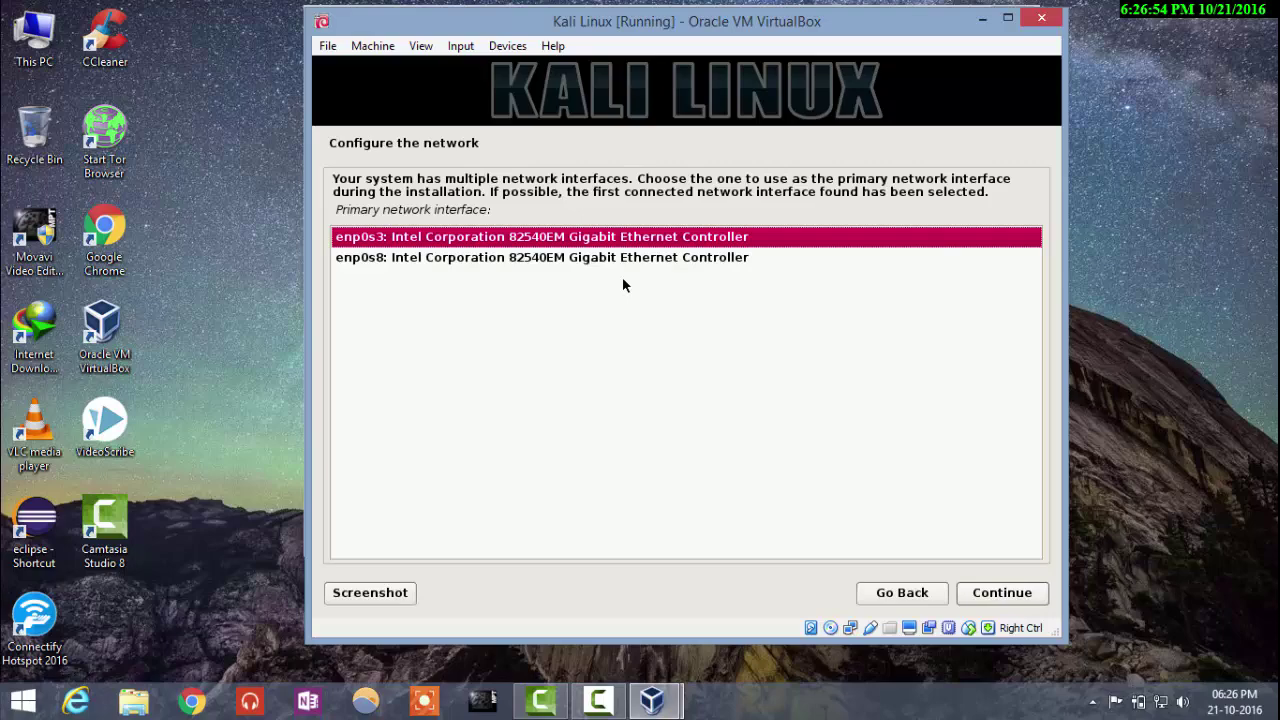
Step: Use enp0s3 as primary interface, keep hostname 'kali', and set domain name 'Linux'
click(1034, 600)
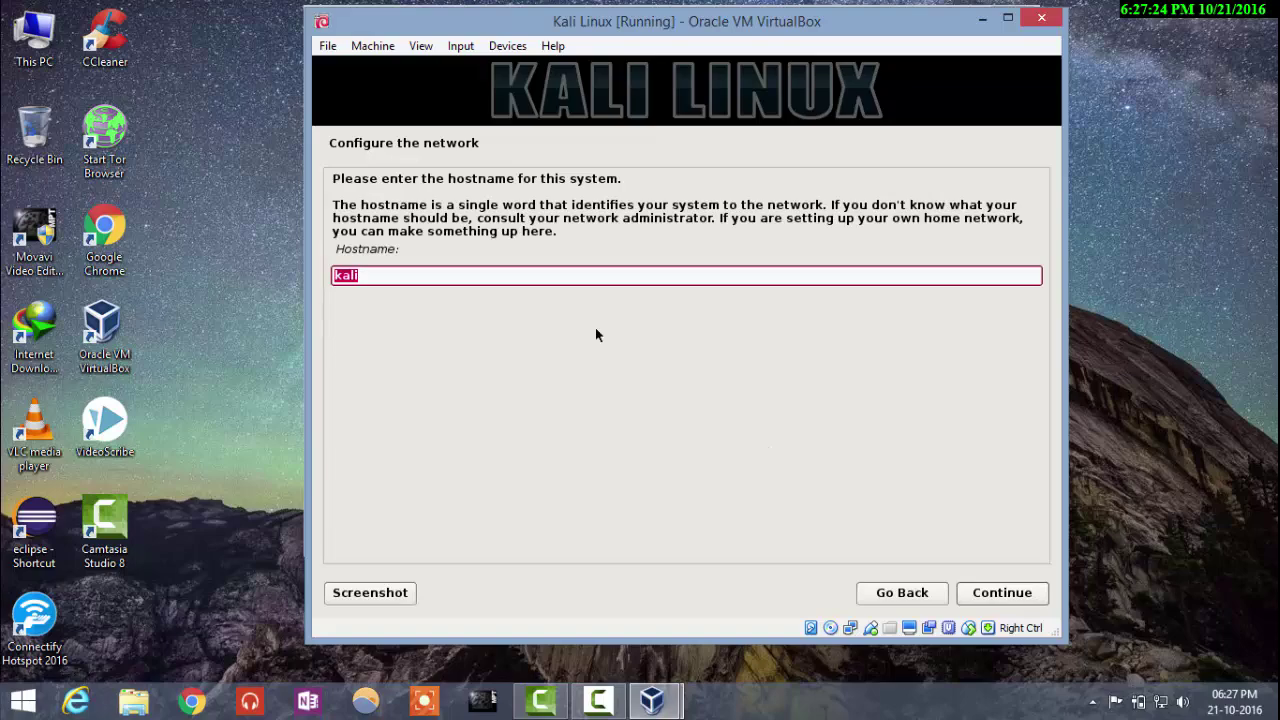
click(571, 277)
click(1022, 592)
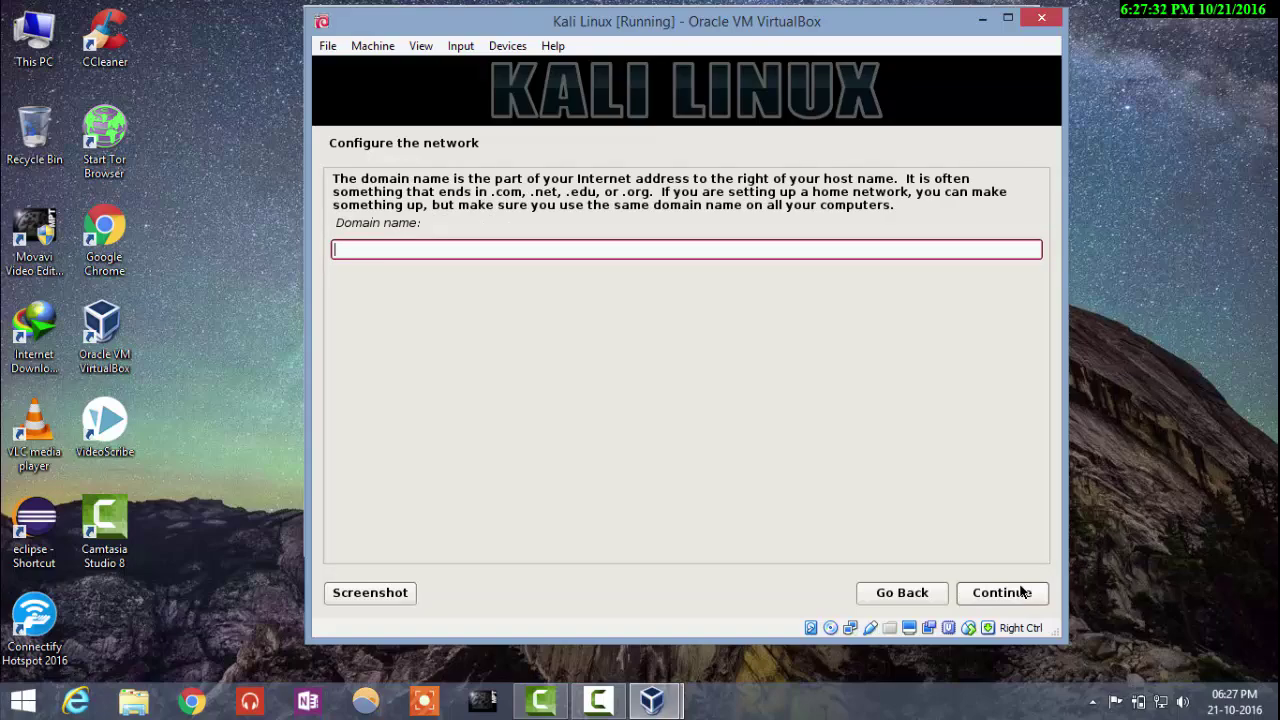
text(Linux)
click(1022, 592)
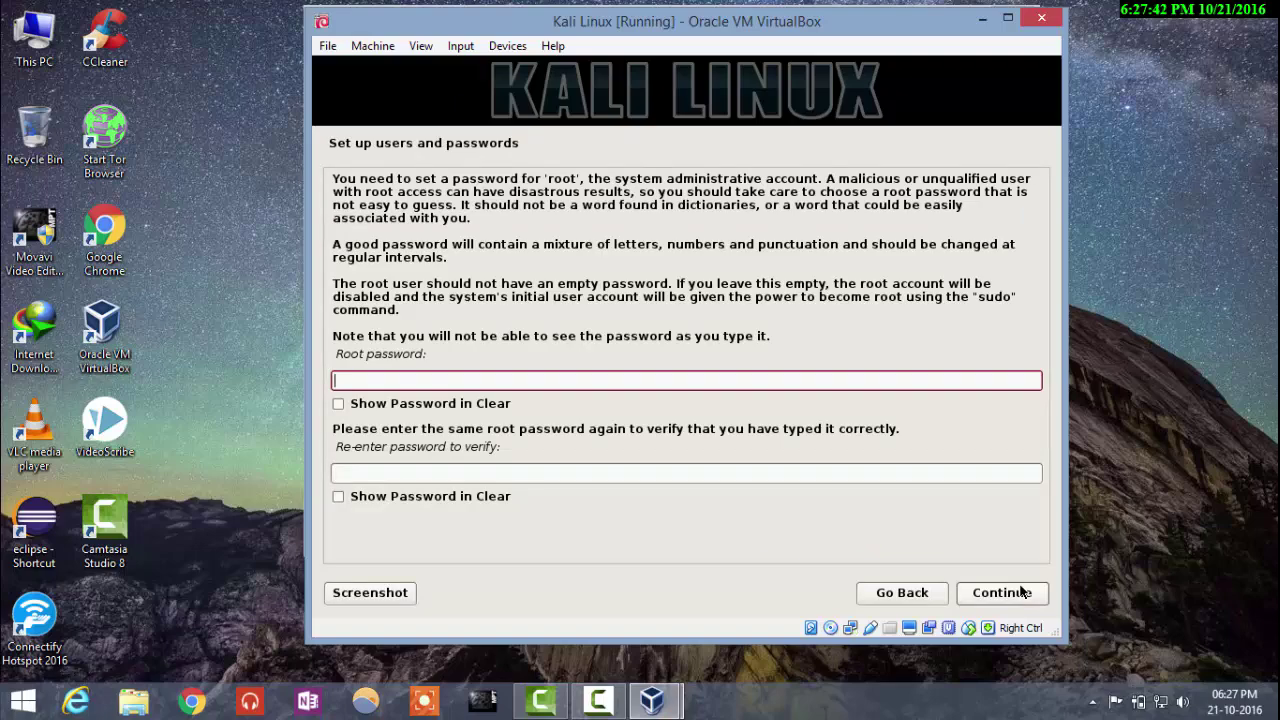
Step: Enter the root password, re-enter it to confirm, and continue
text(toor)
click(921, 472)
text(toor)
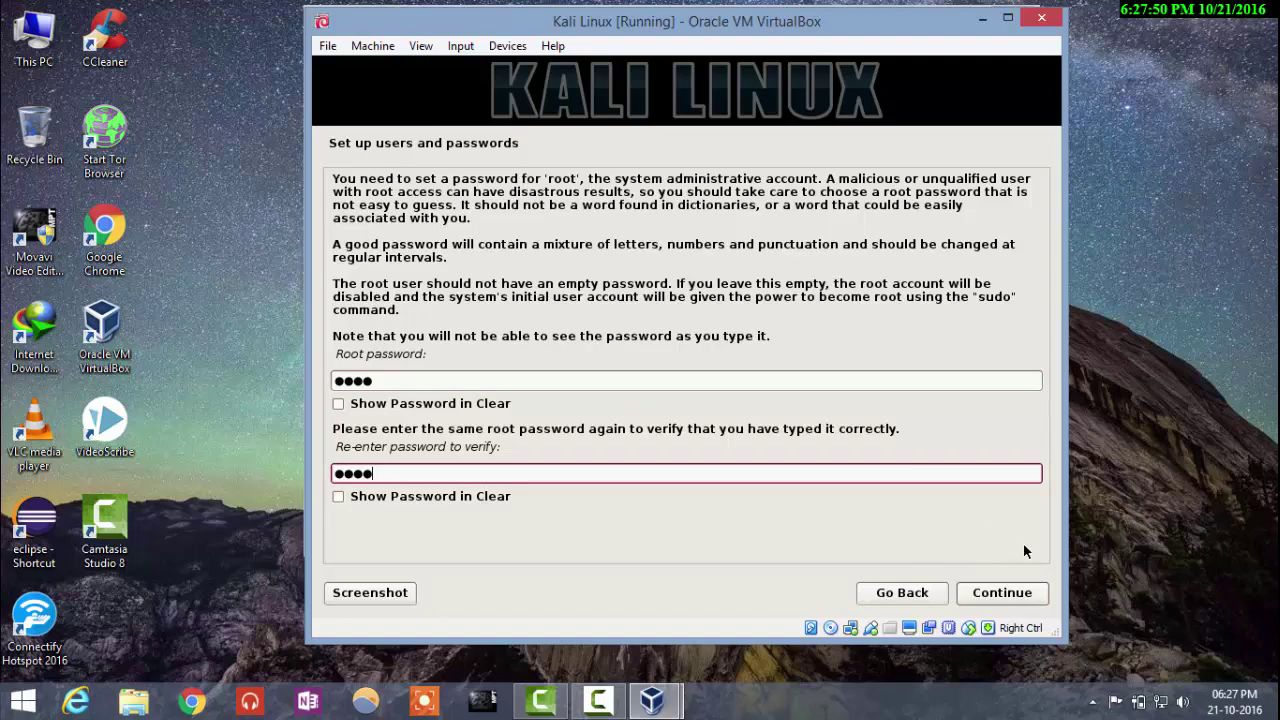
click(1016, 598)
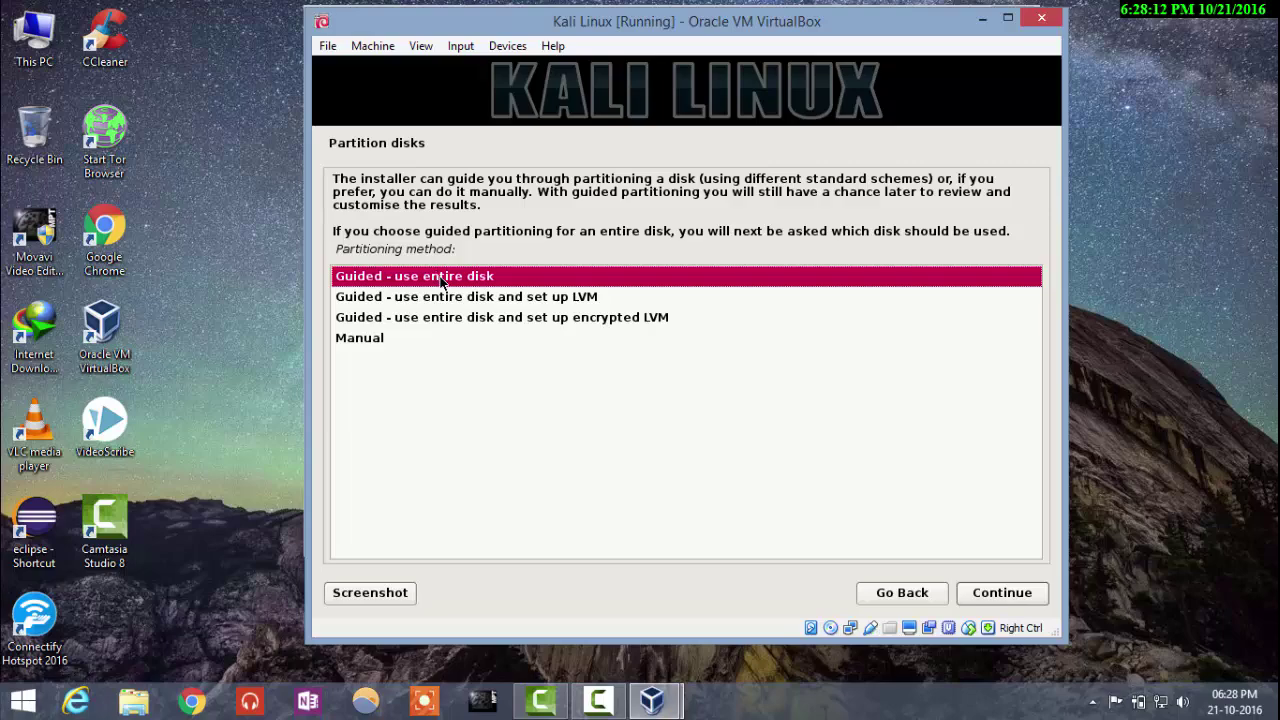
Step: Guided-partition the entire 33.3 GB VBOX disk with a separate /home partition and write the changes
click(994, 593)
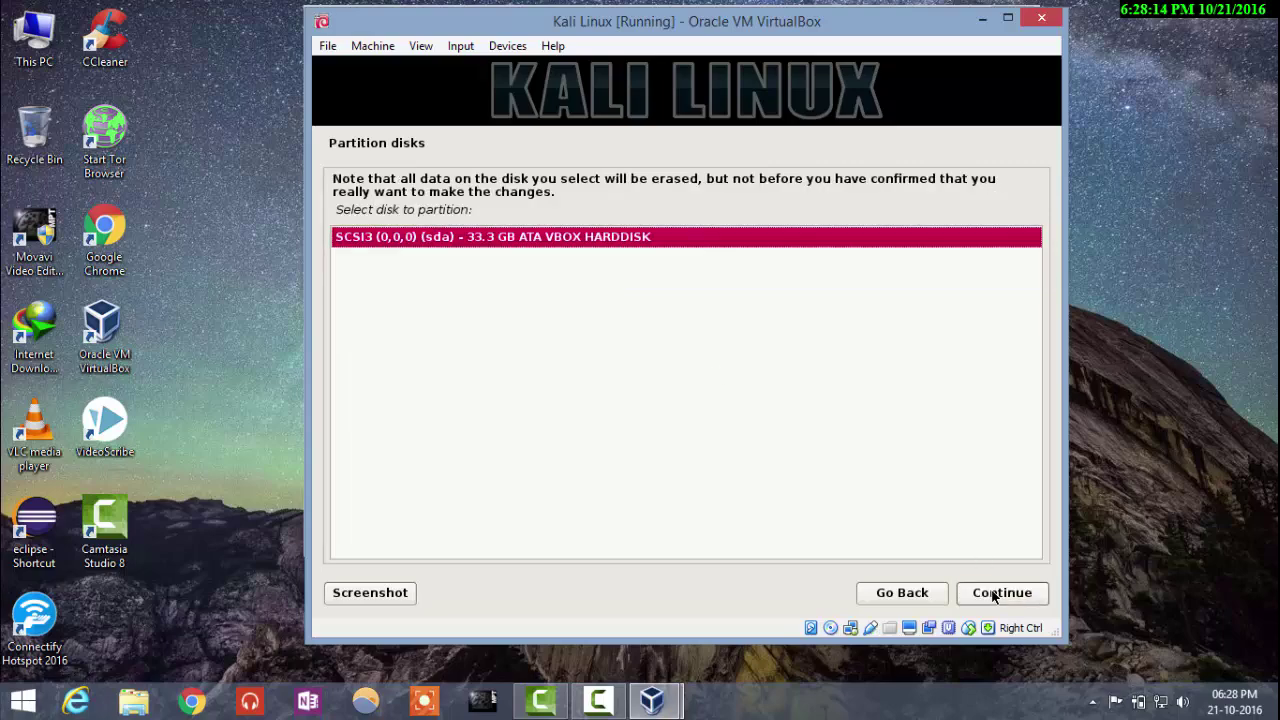
click(1015, 600)
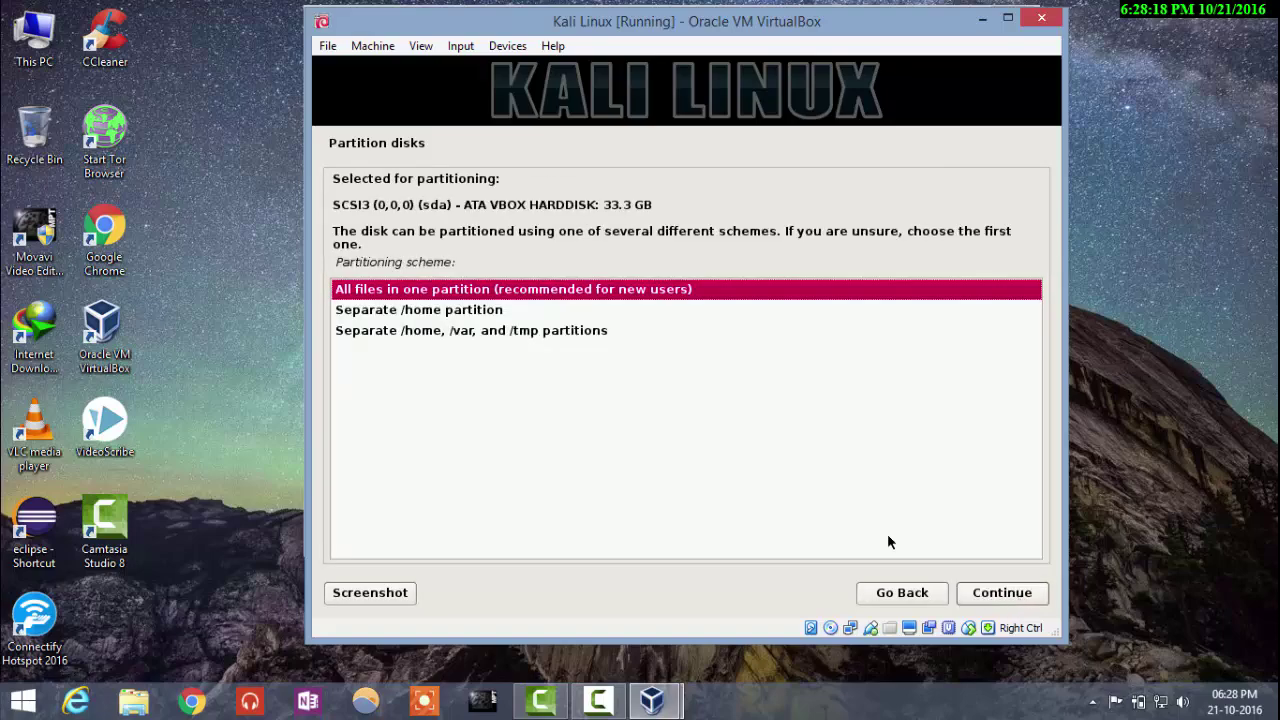
click(486, 311)
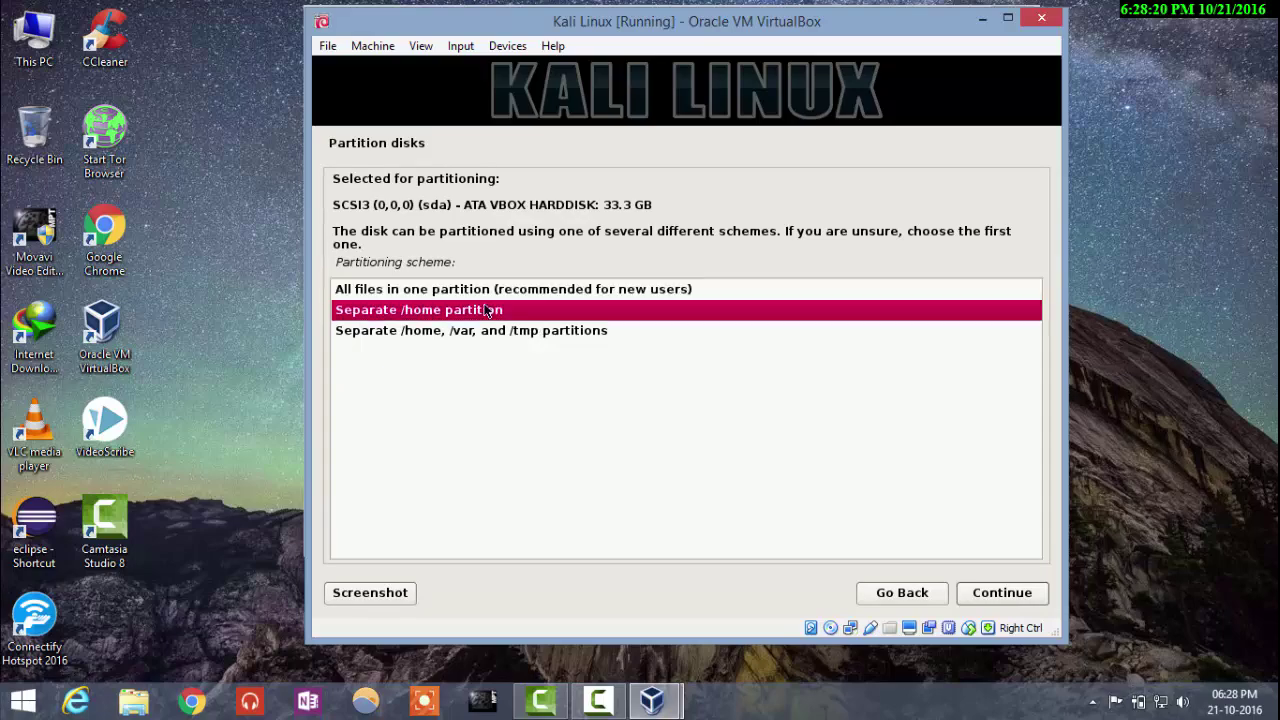
click(1012, 600)
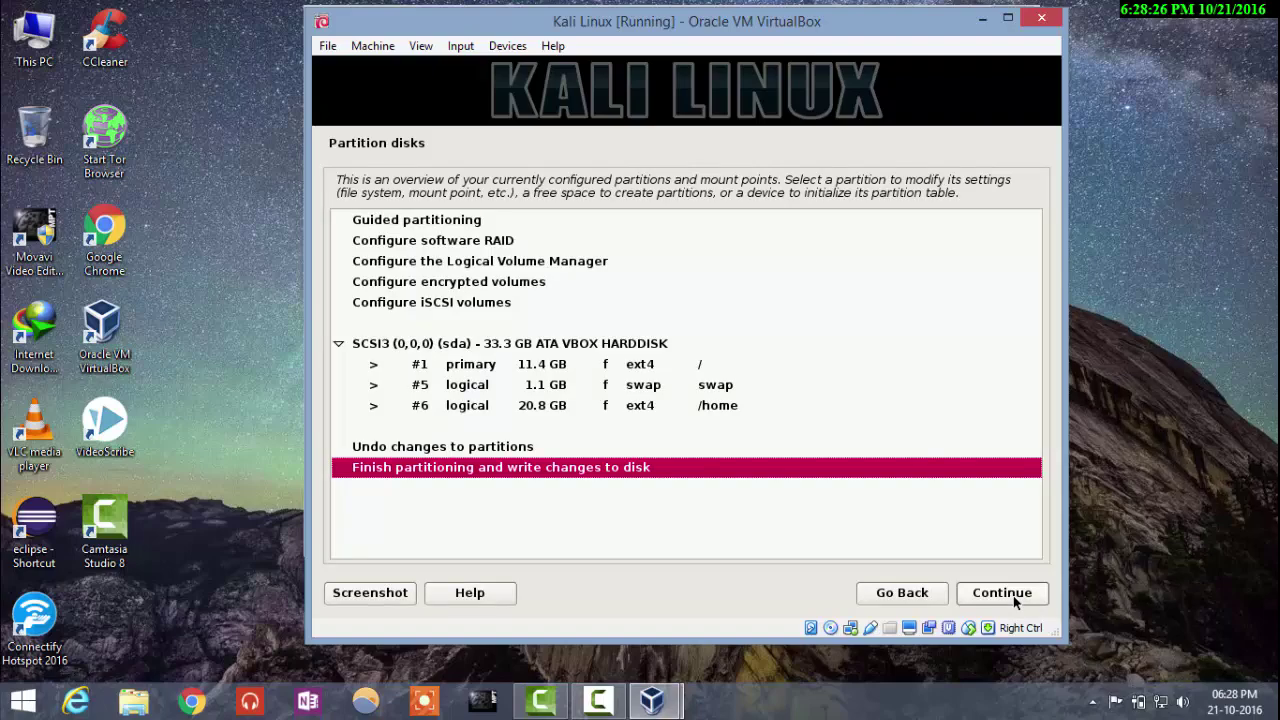
click(1014, 600)
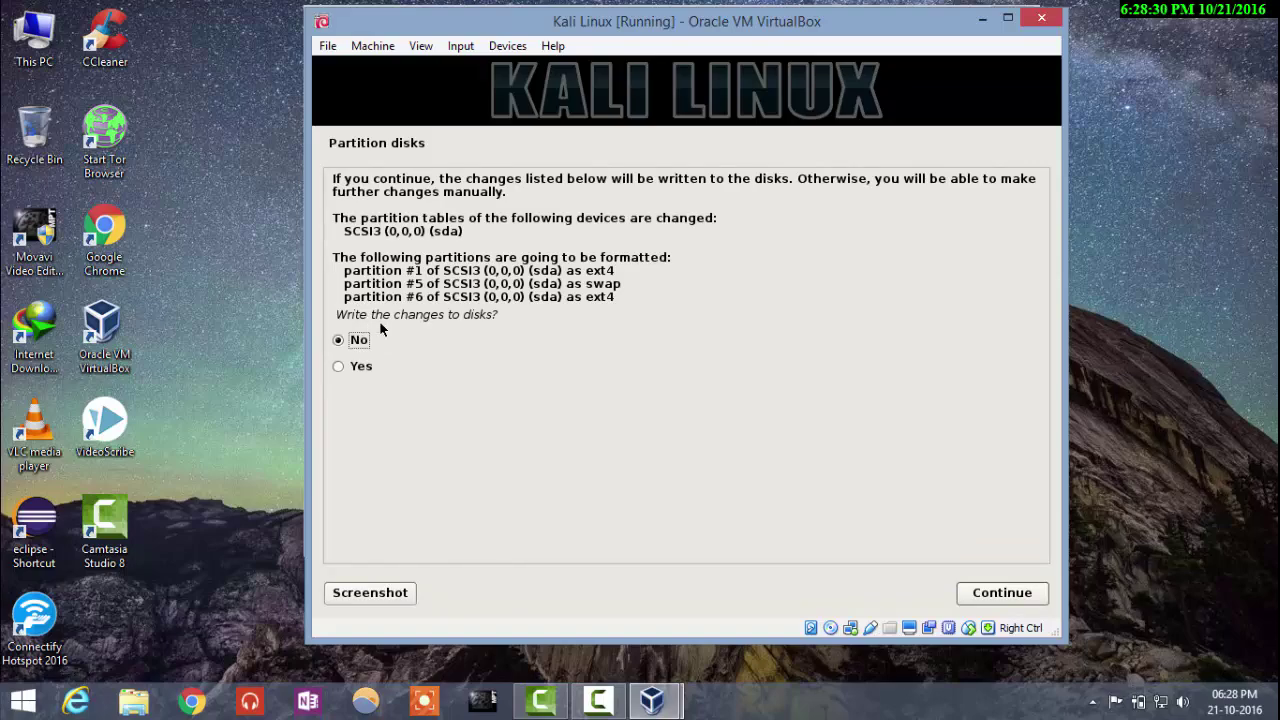
click(343, 369)
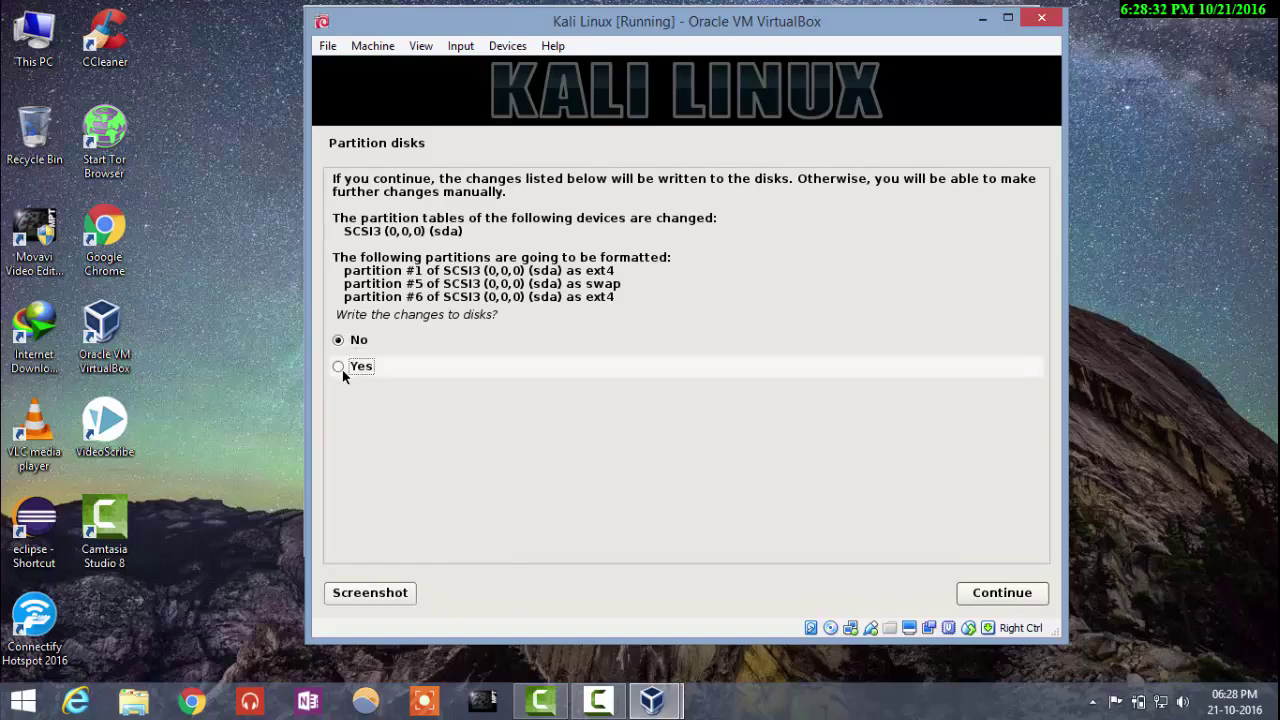
click(979, 598)
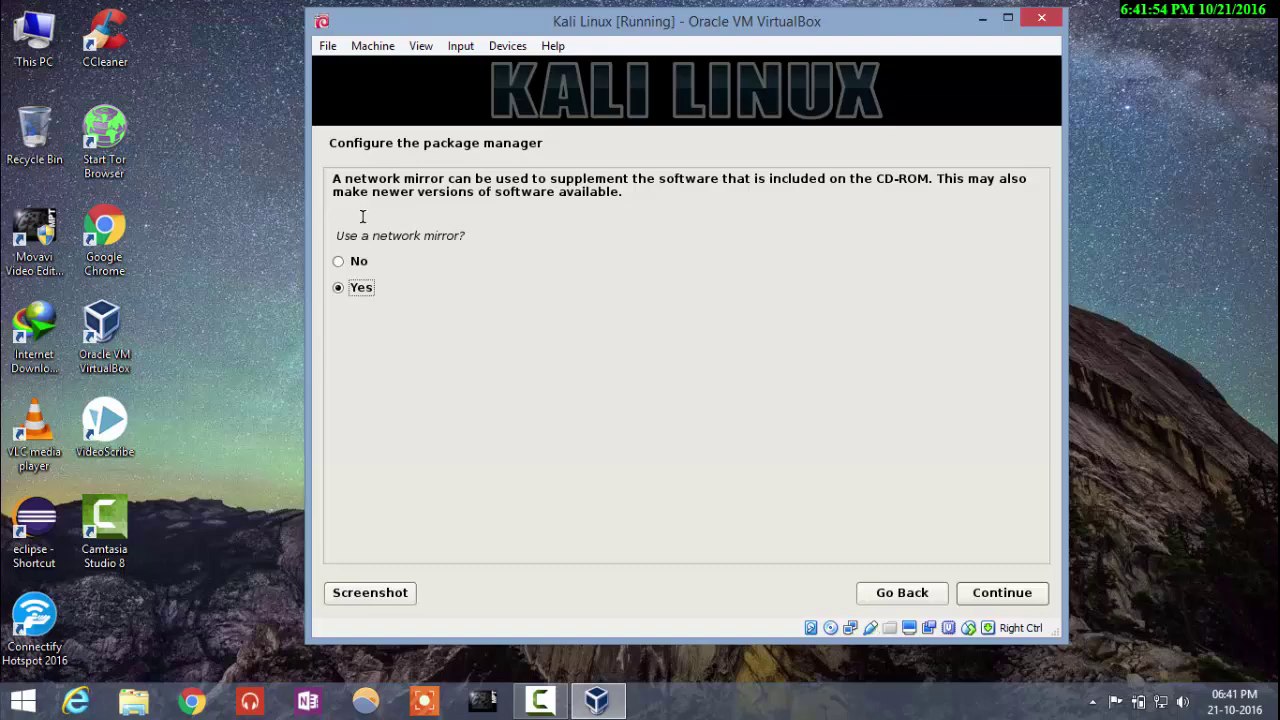
Step: Answer No to 'Use a network mirror?' and continue
click(348, 260)
click(1015, 595)
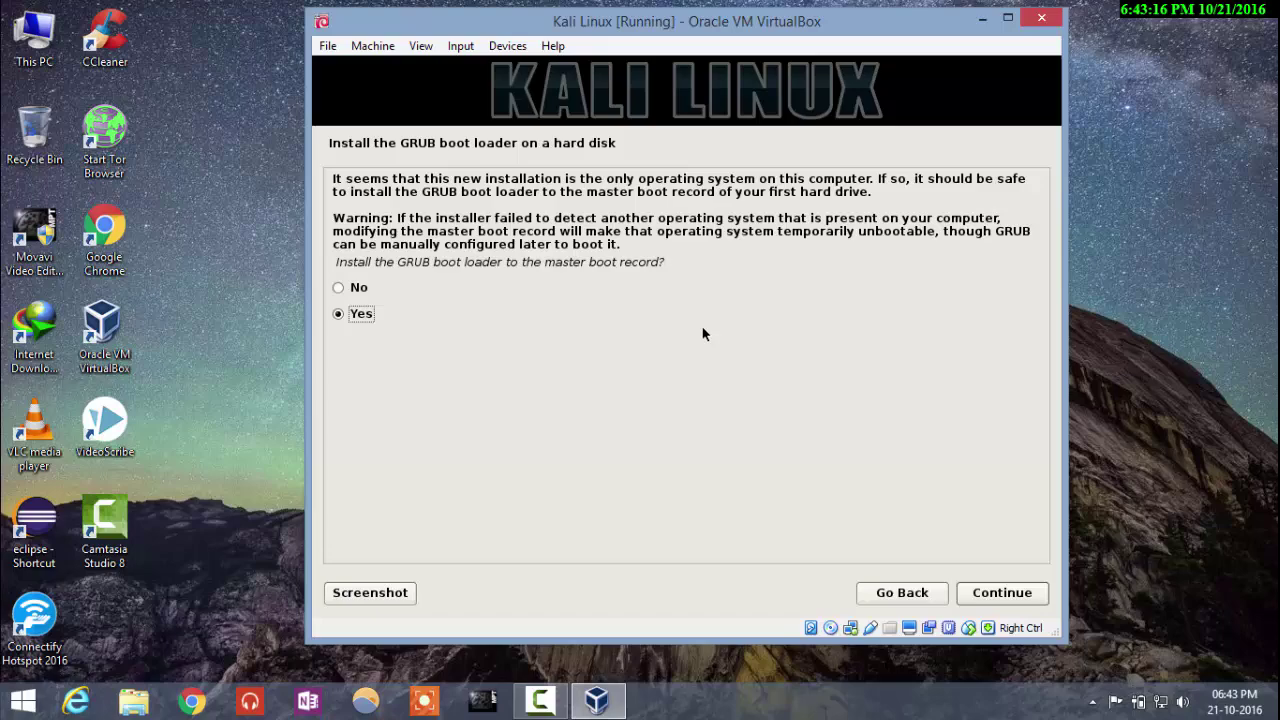
Step: Install GRUB to the master boot record on /dev/sda
click(1002, 594)
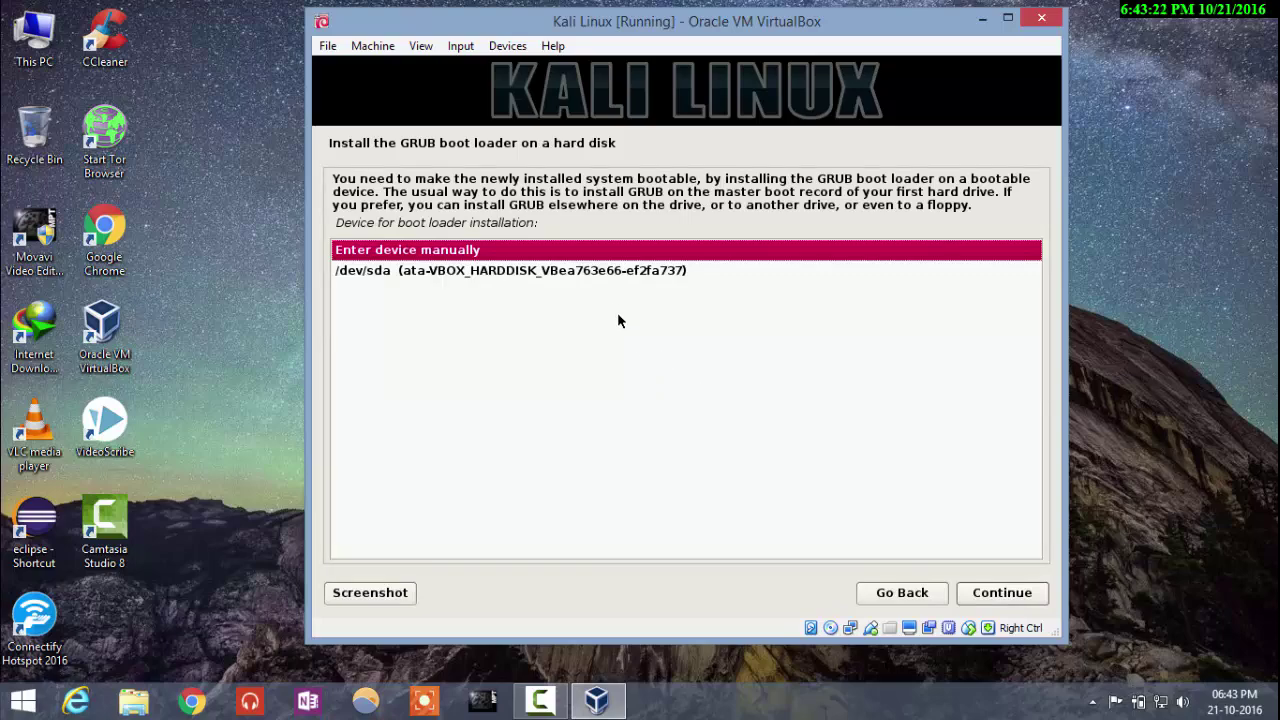
click(606, 272)
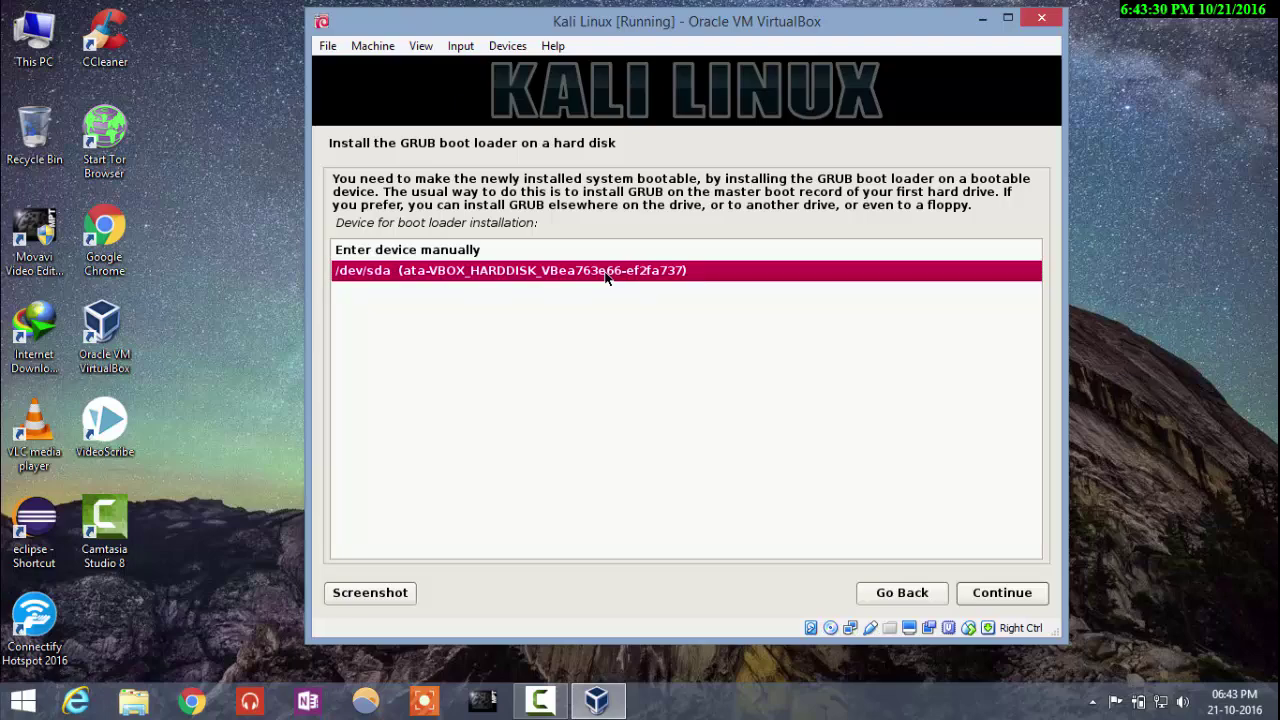
click(1000, 598)
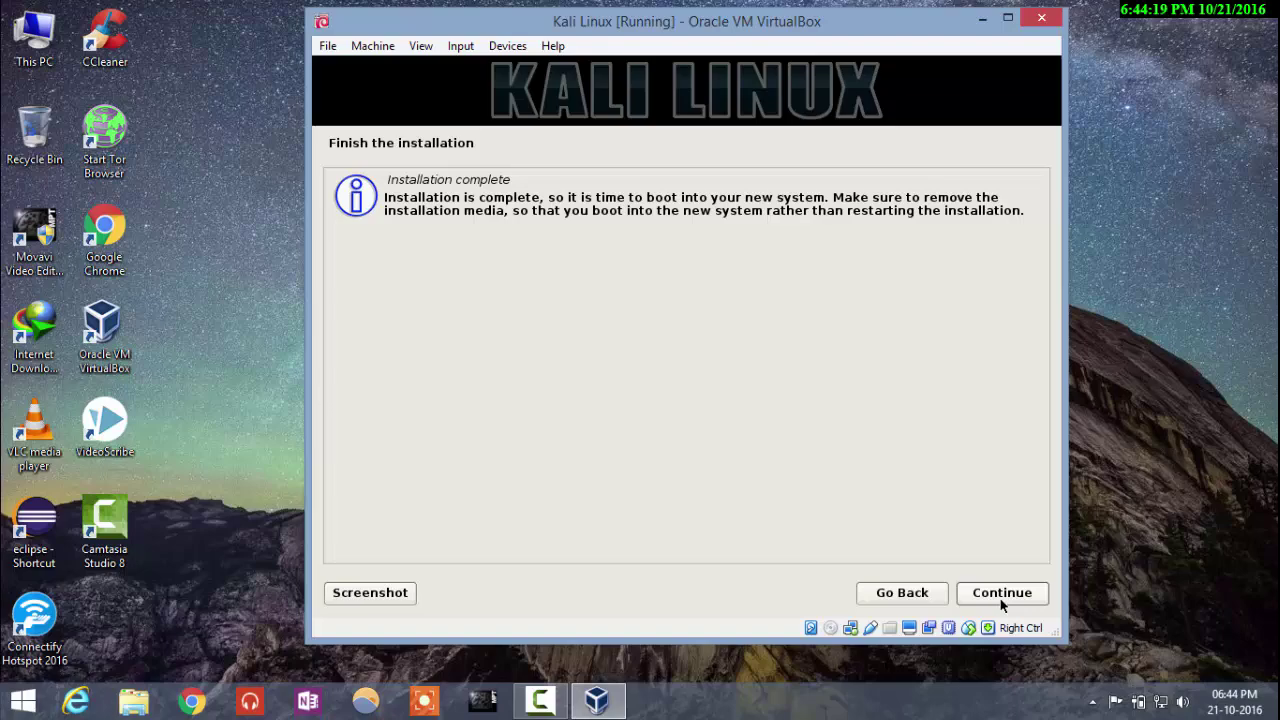
Step: Continue past the Installation complete page so the Kali VM reboots into the installed system
click(1002, 598)
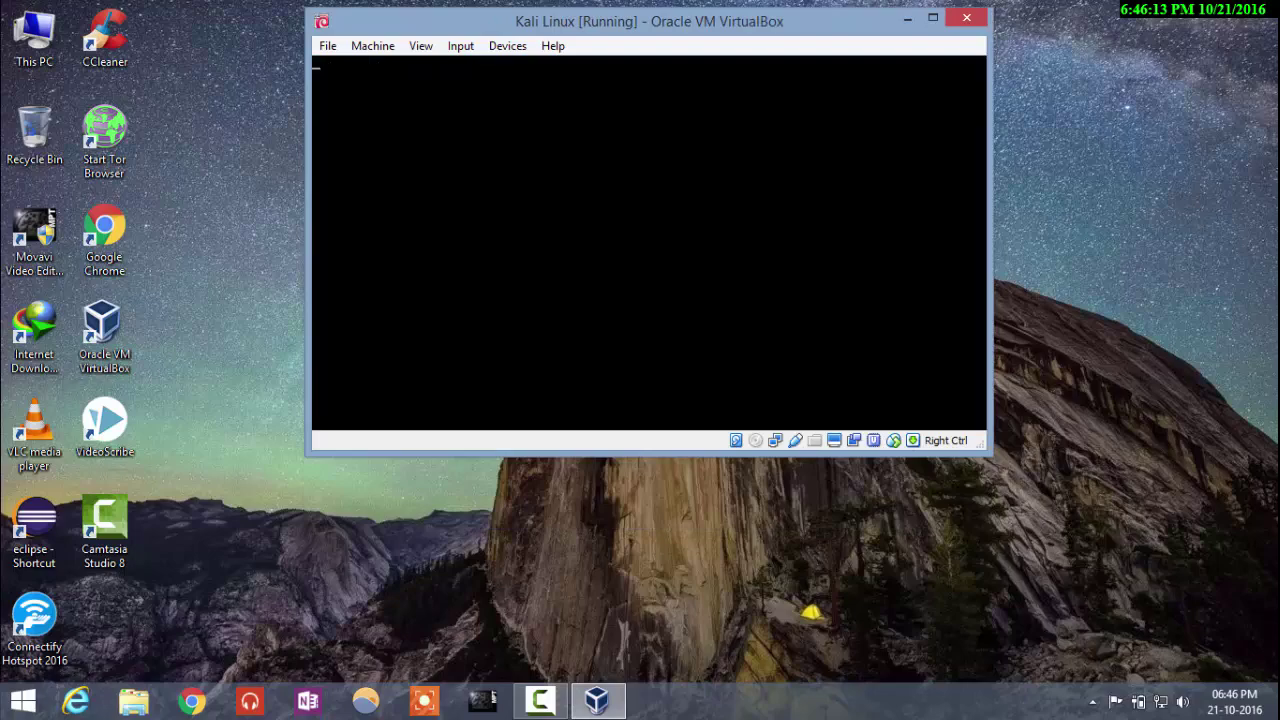
Step: Maximize the Kali Linux VM window while it boots the installed kernel
click(933, 18)
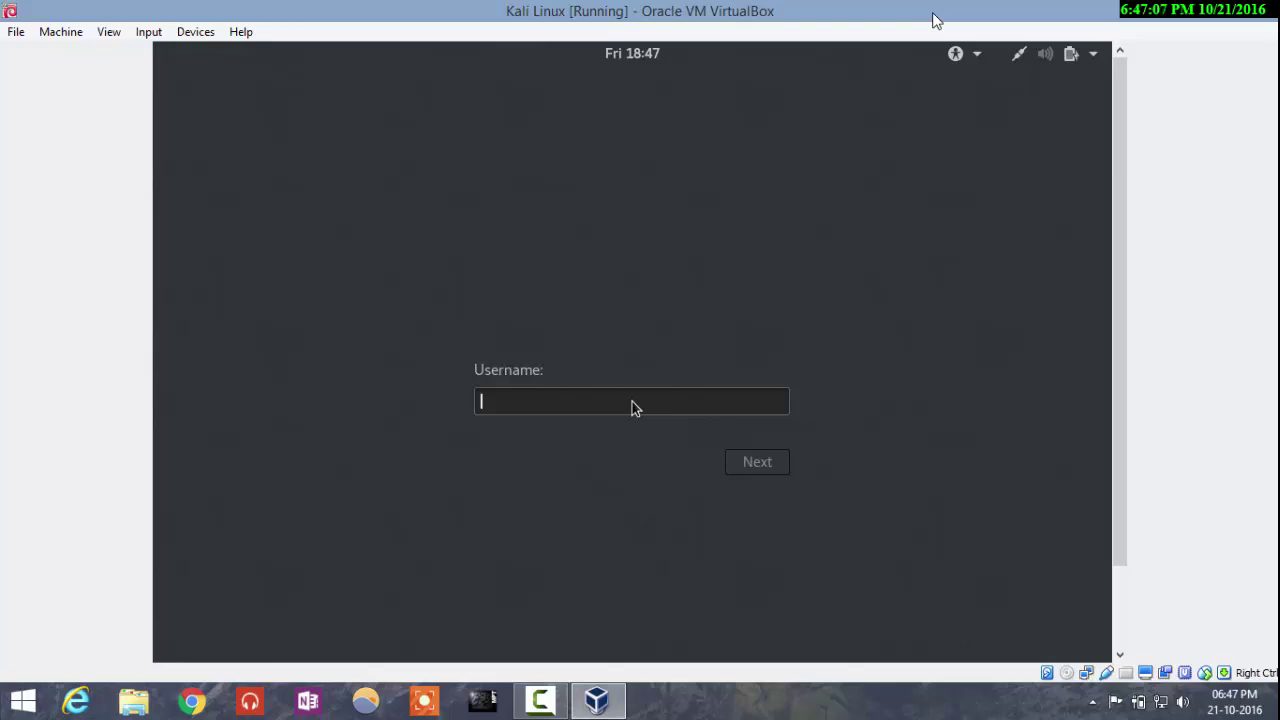
Step: Sign in to the Kali login screen as user root with the account password
text(roo)
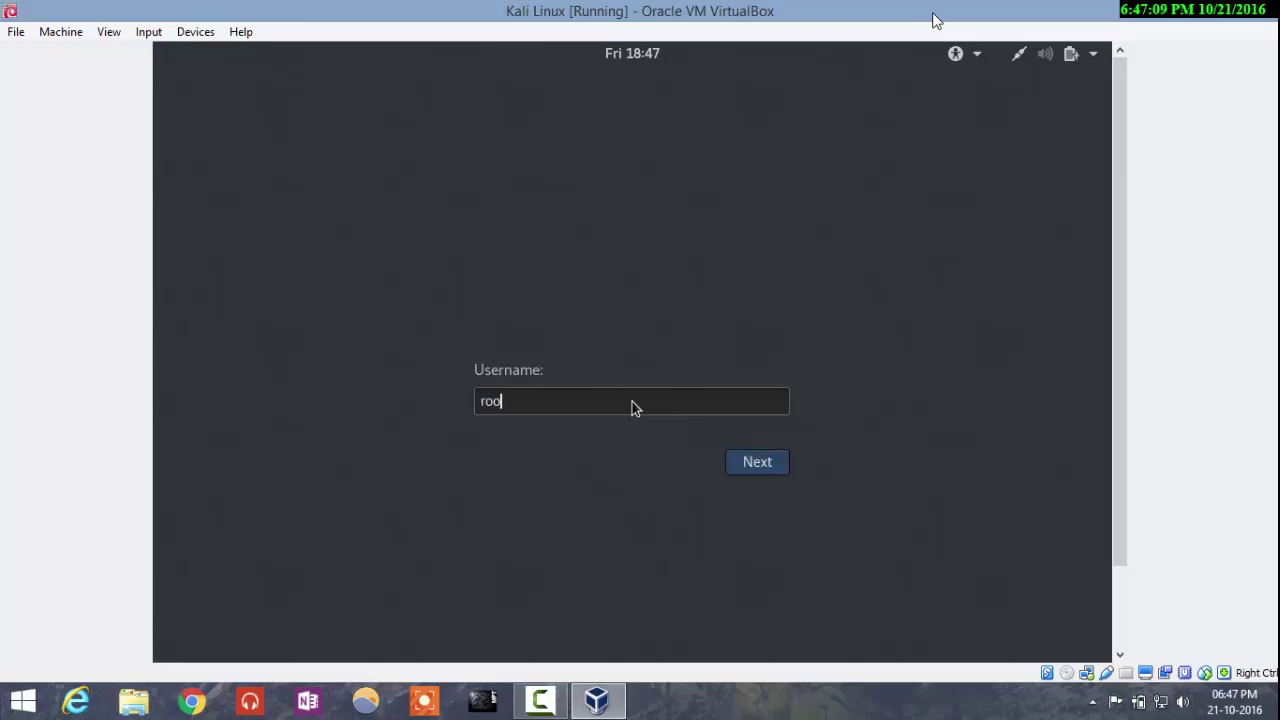
text(t)
click(760, 462)
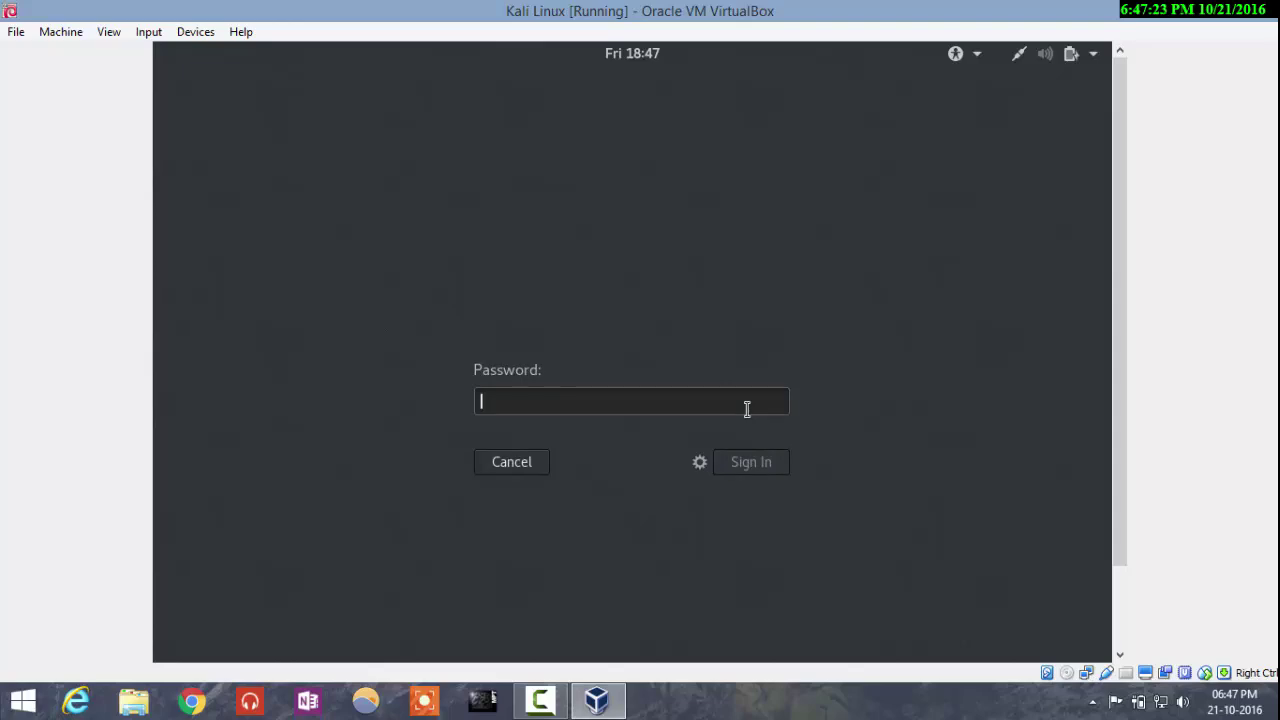
text(toor)
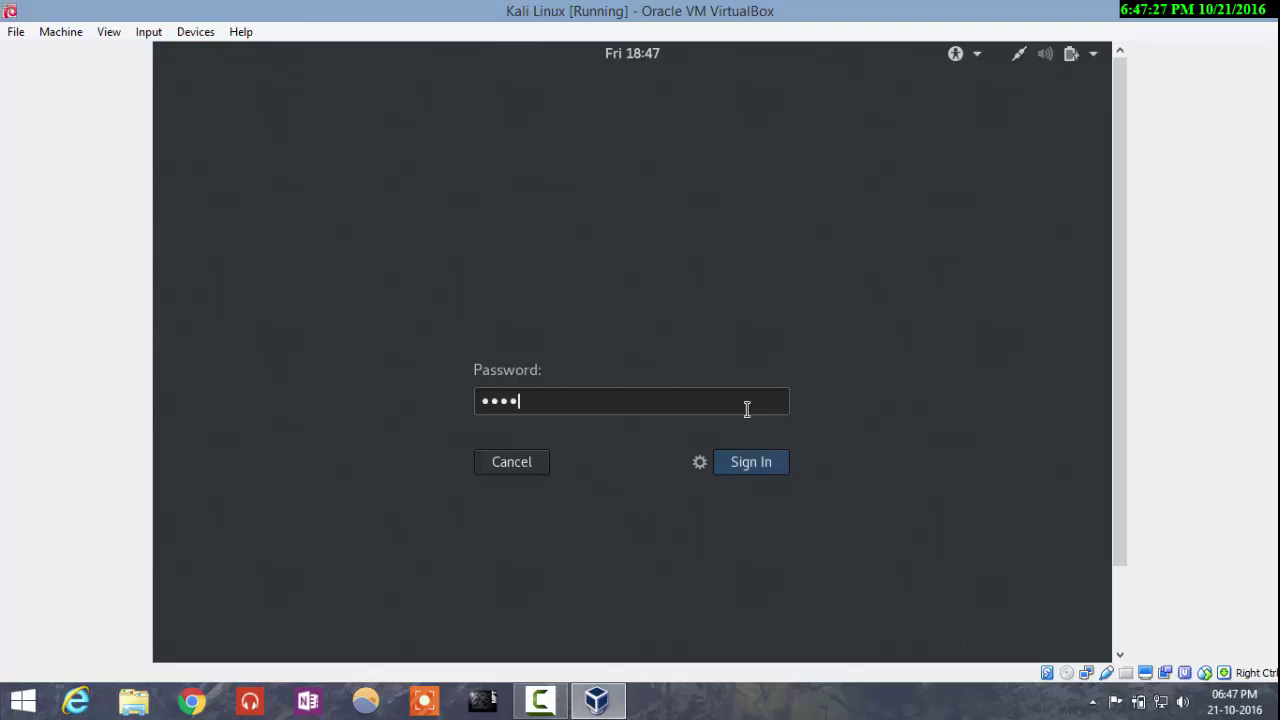
click(742, 463)
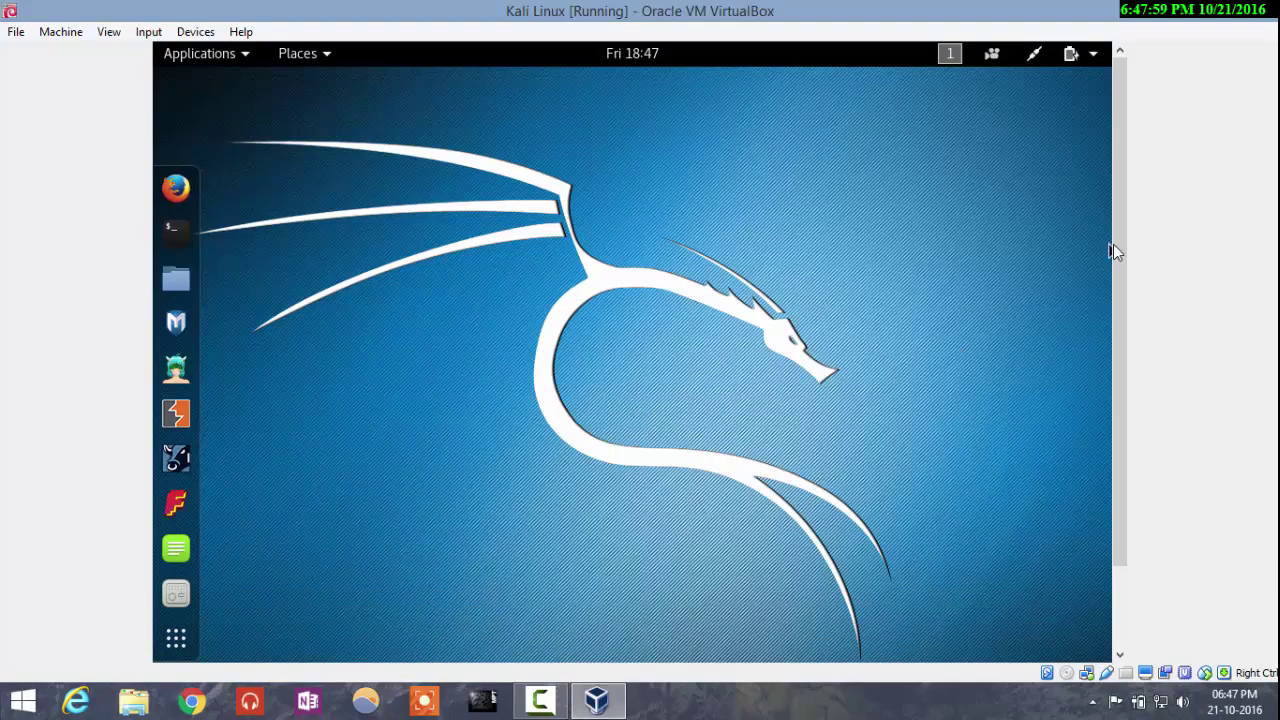
Step: Browse the tool categories in Kali's Applications menu, then close it
mouse_move(1118, 250)
mouse_down()
mouse_move(1120, 352)
mouse_move(1117, 258)
mouse_up()
drag(1114, 309, 1103, 261)
click(246, 57)
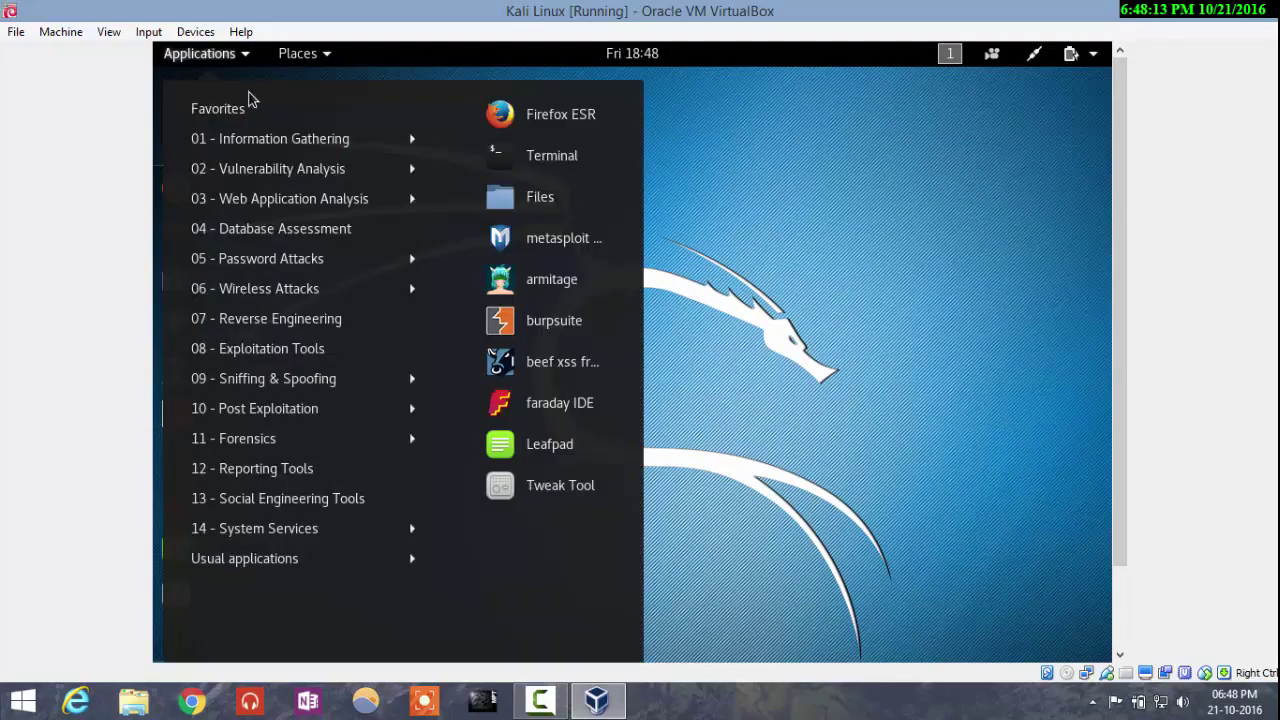
mouse_move(258, 138)
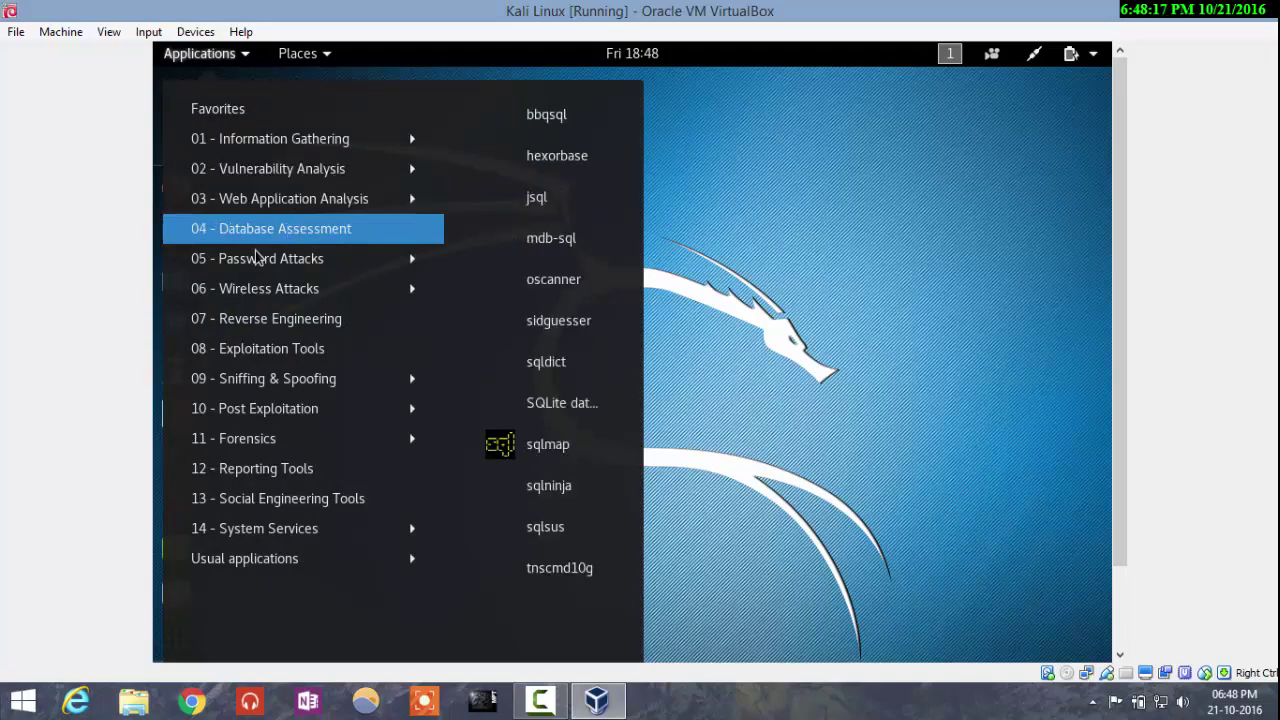
mouse_move(256, 258)
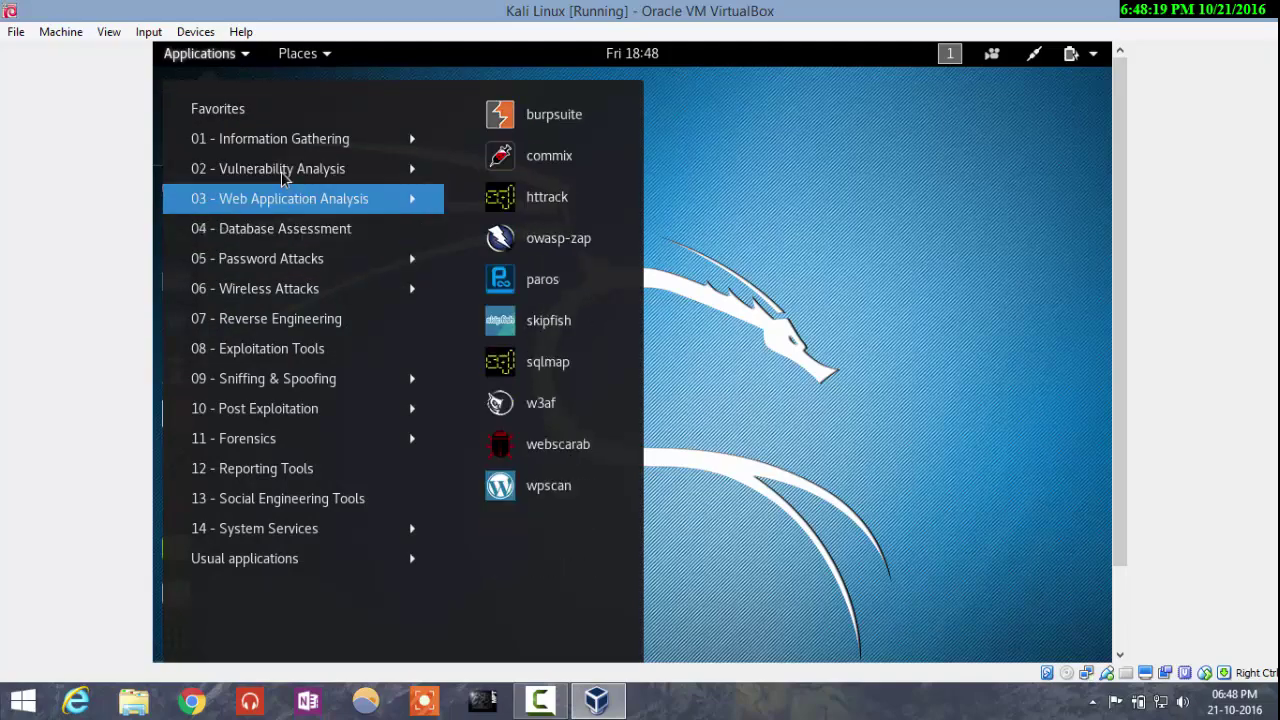
mouse_move(283, 166)
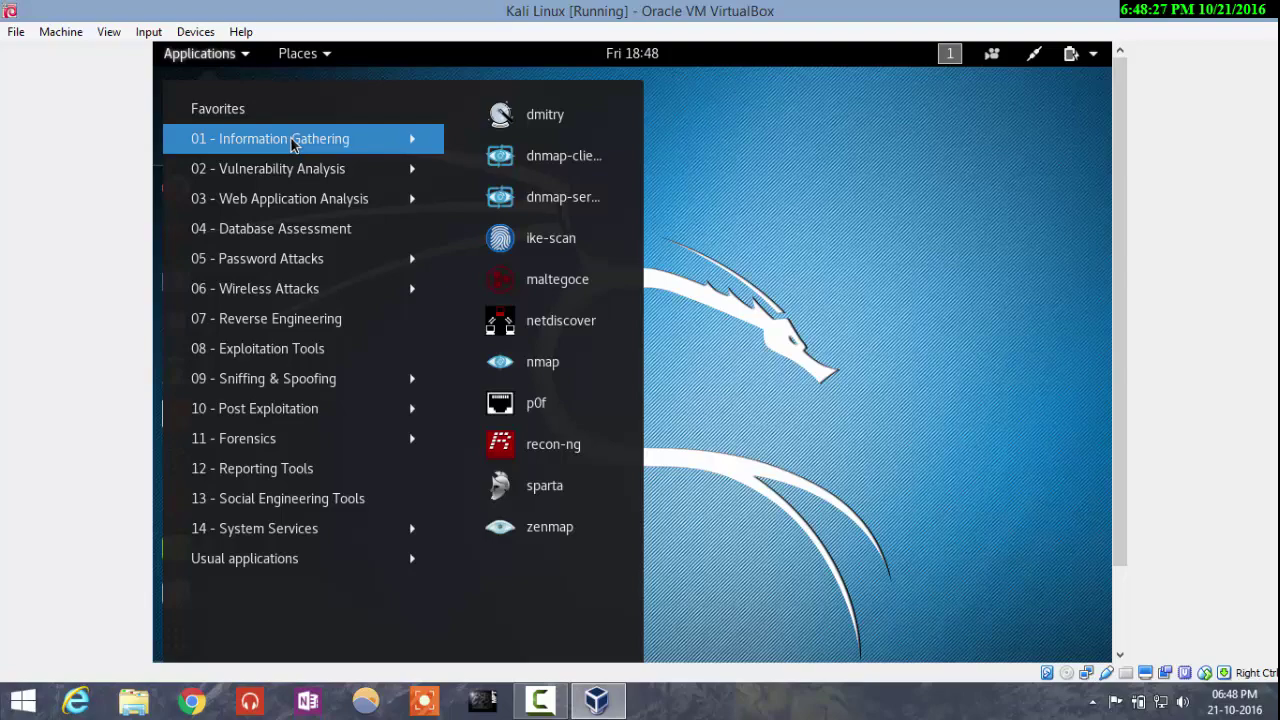
click(797, 228)
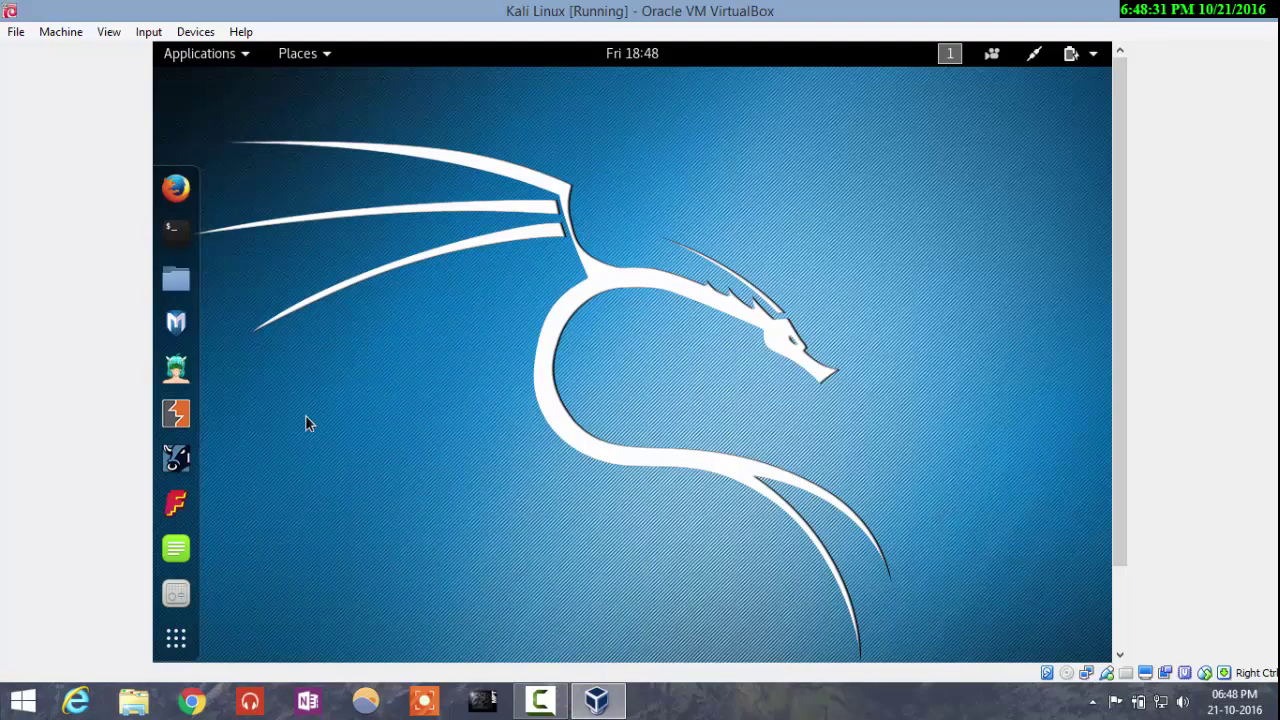
Step: Page through the Show Applications grid, close it, and check the system status menu
click(175, 636)
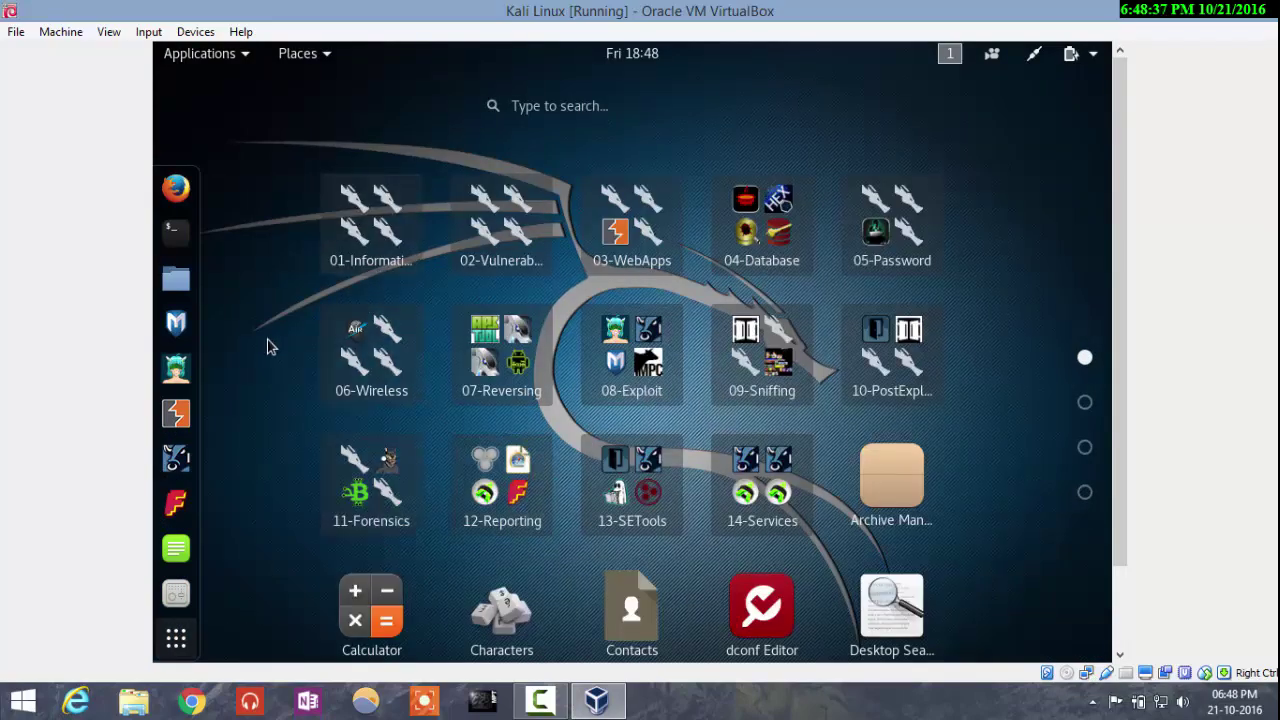
scroll(268, 347, down, 3)
scroll(268, 347, up, 3)
click(192, 646)
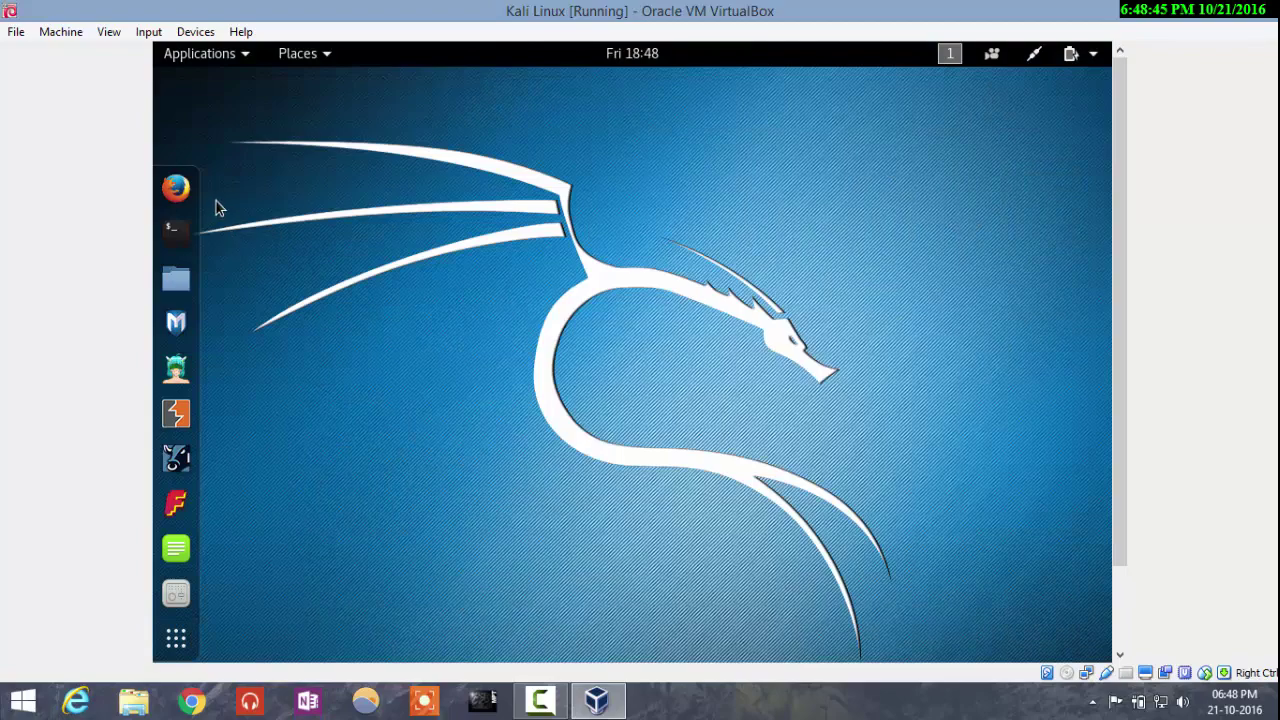
click(1035, 53)
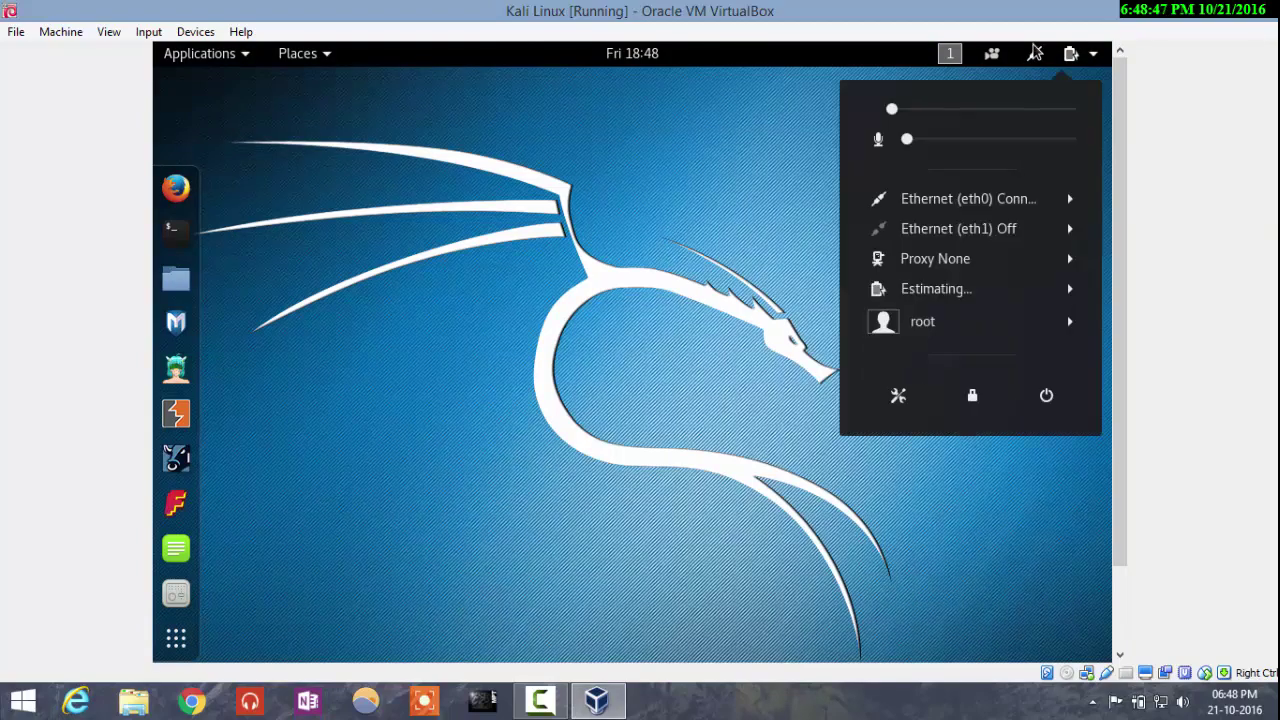
click(738, 253)
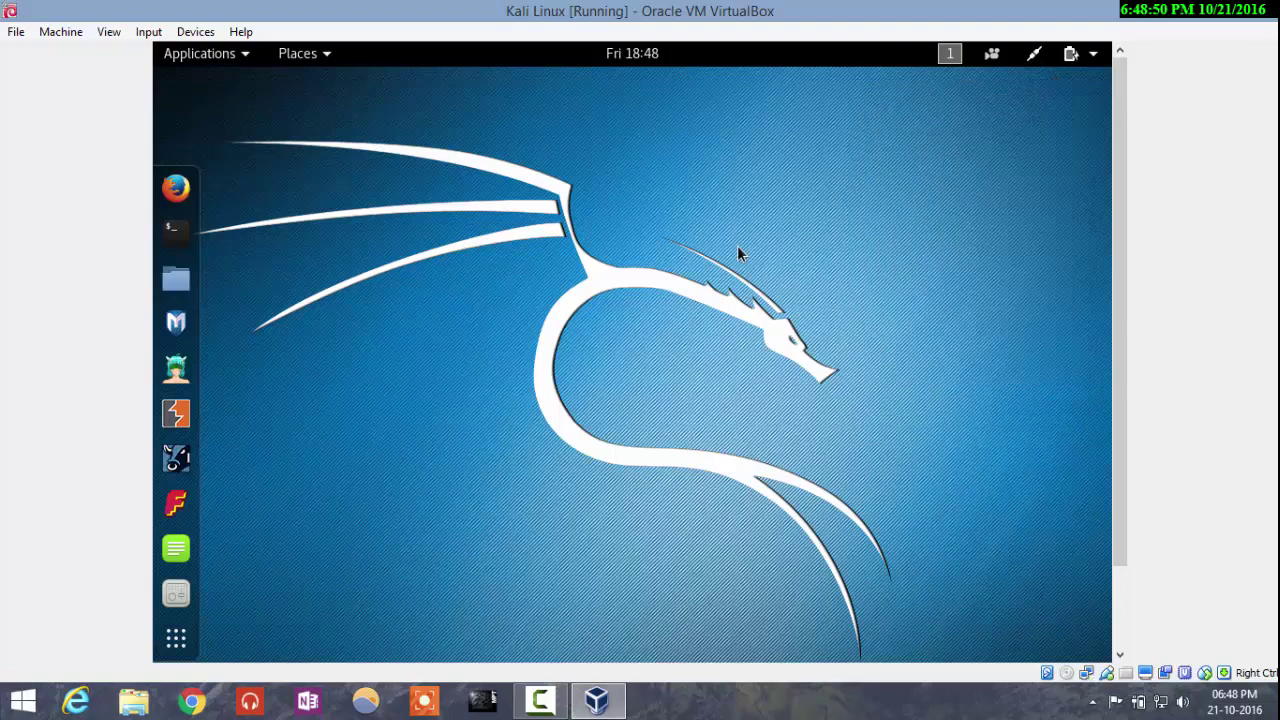
click(189, 195)
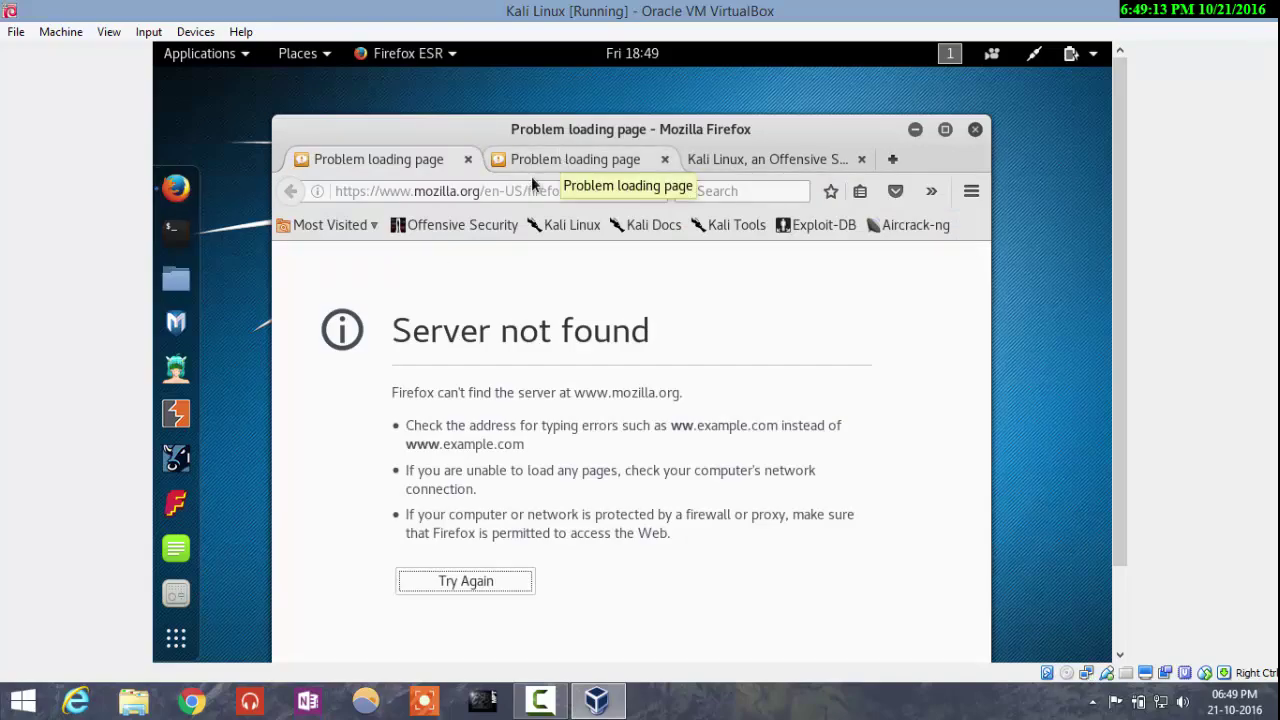
click(497, 229)
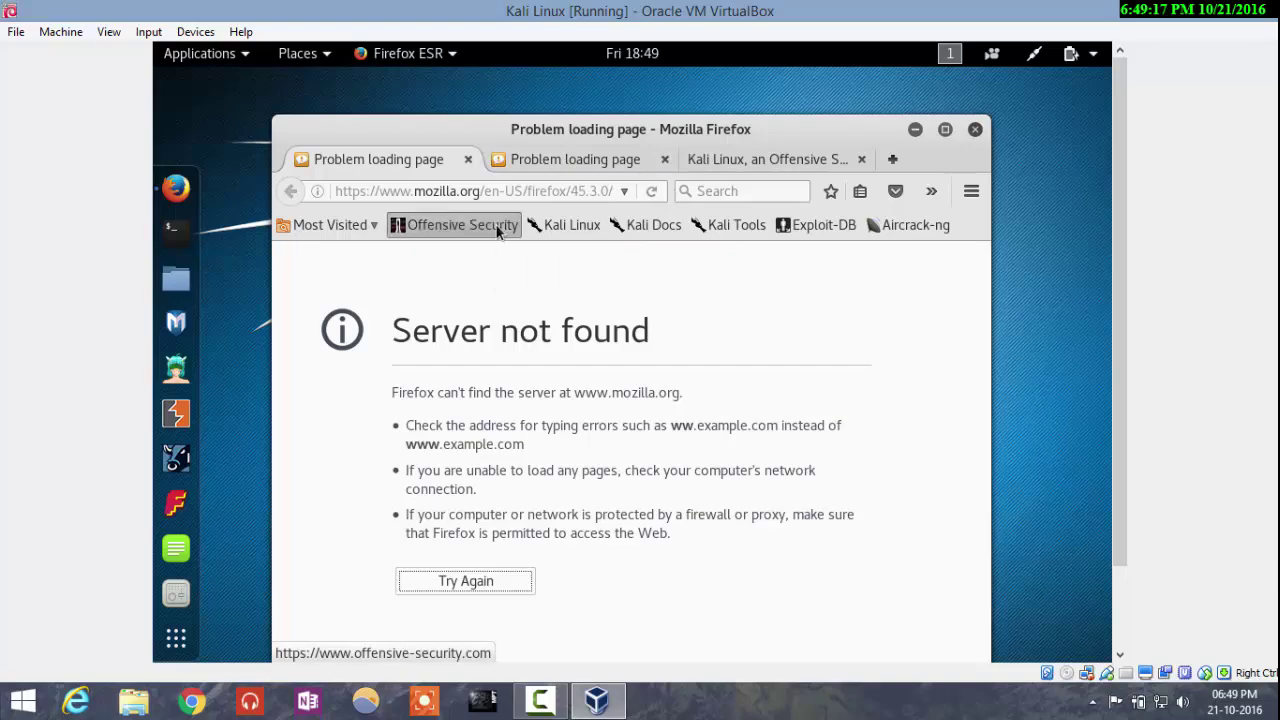
click(615, 228)
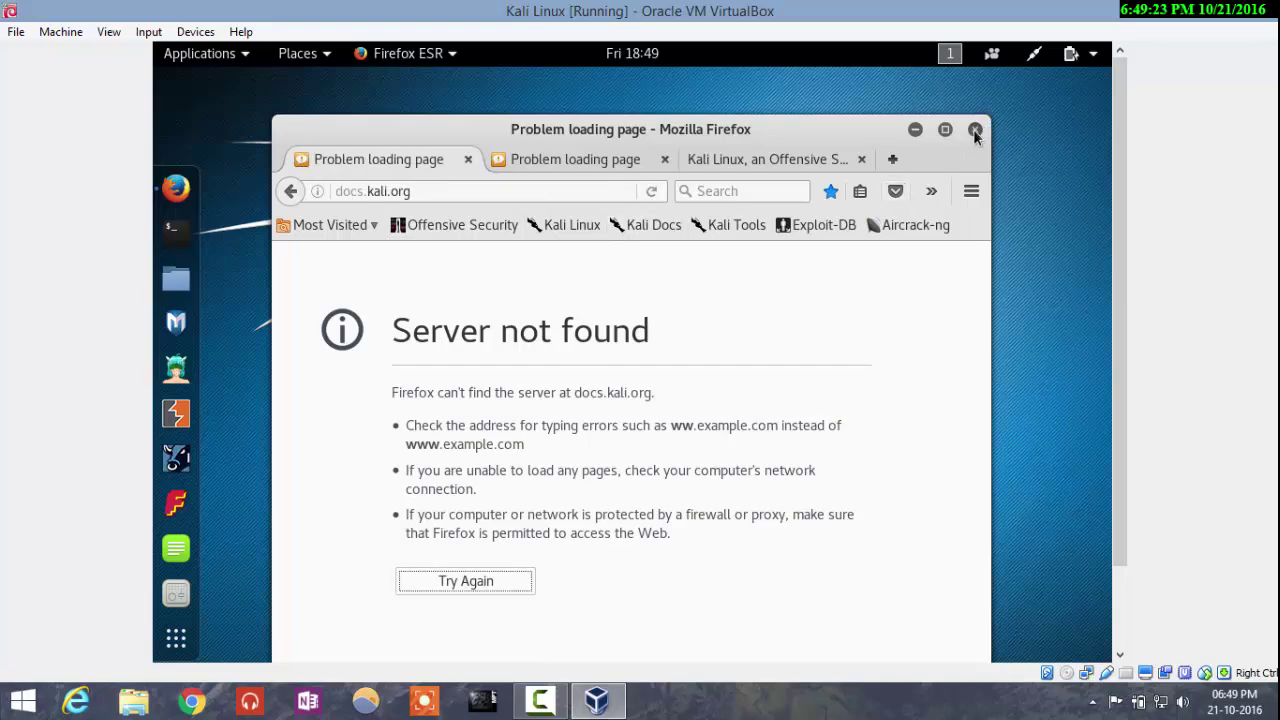
click(975, 131)
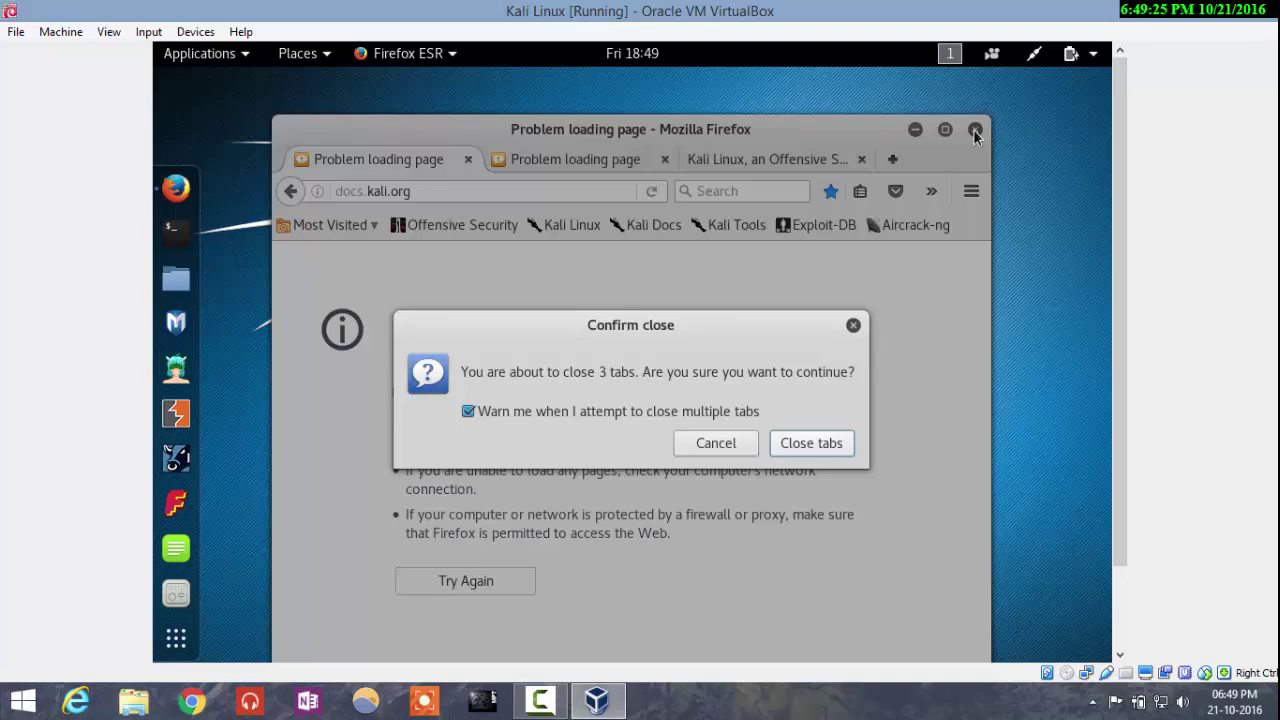
click(826, 445)
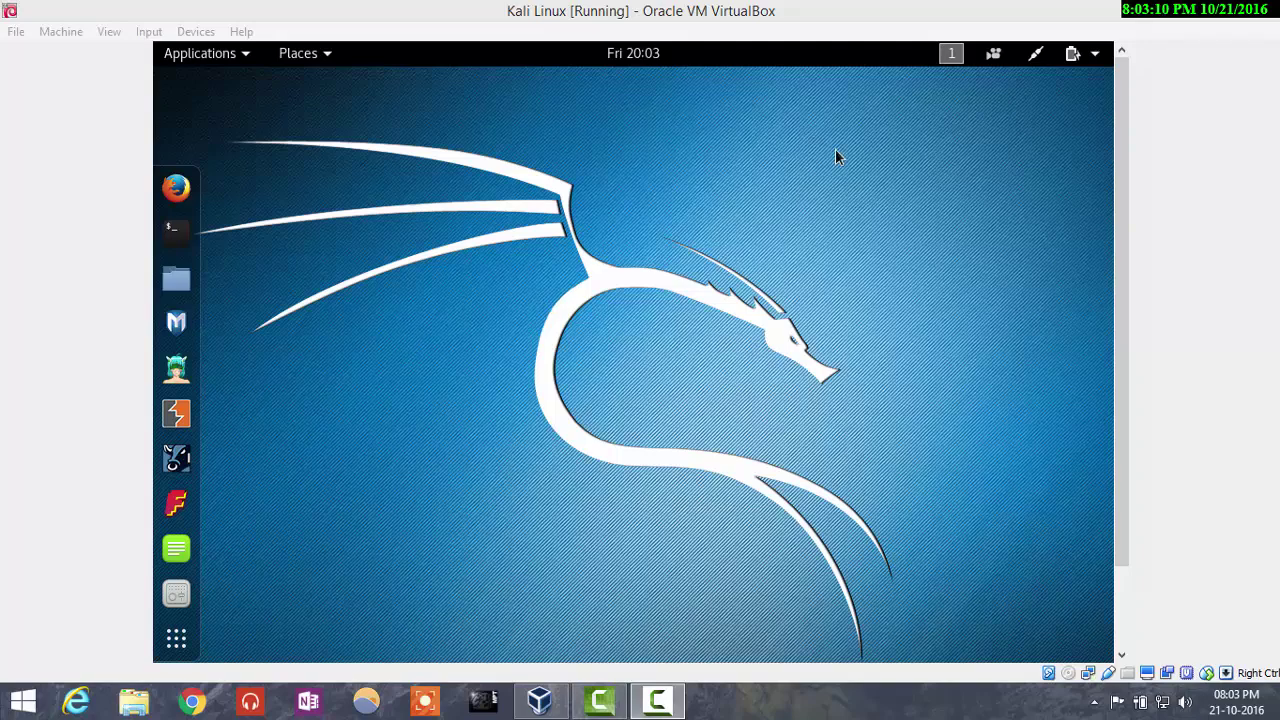
click(1035, 58)
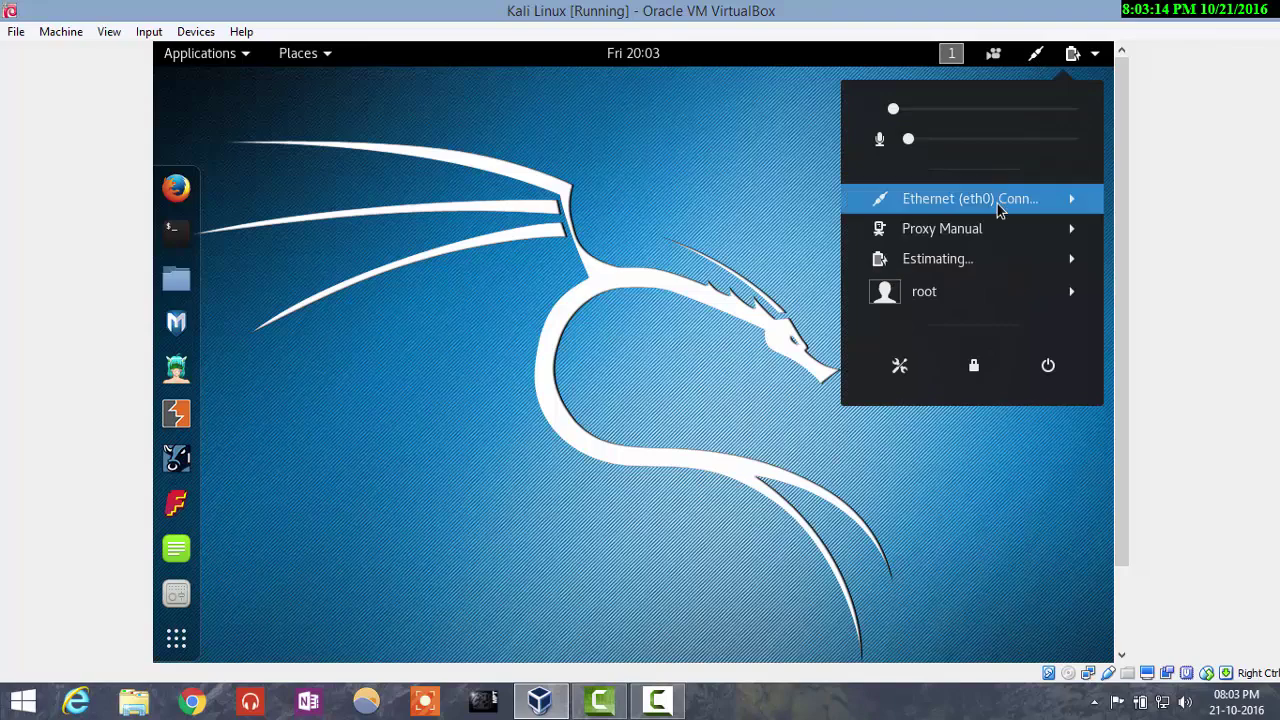
click(997, 203)
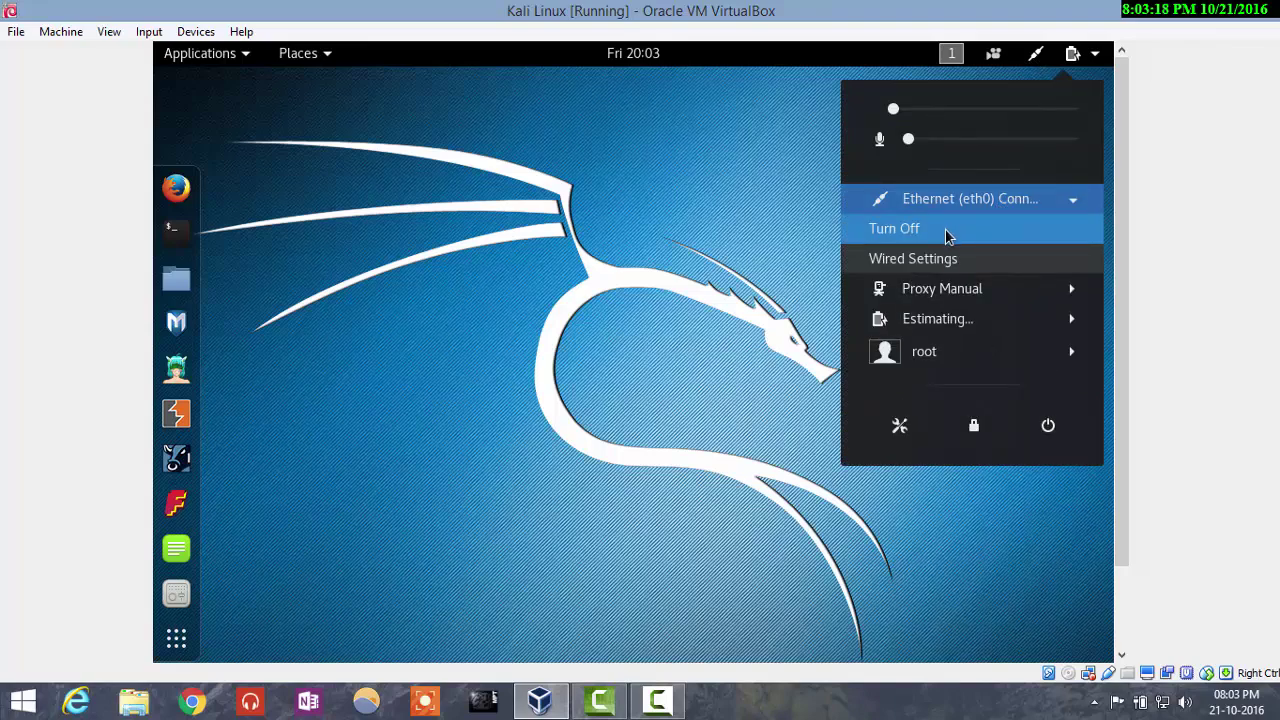
click(958, 299)
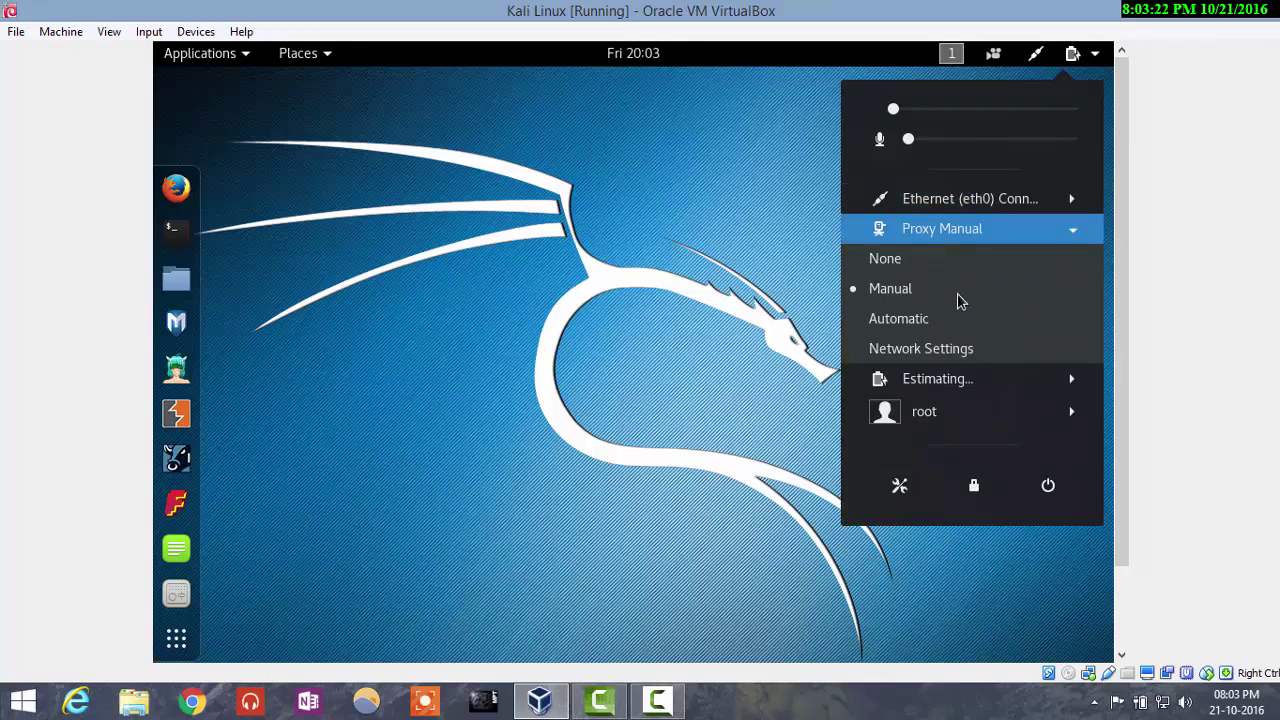
click(947, 350)
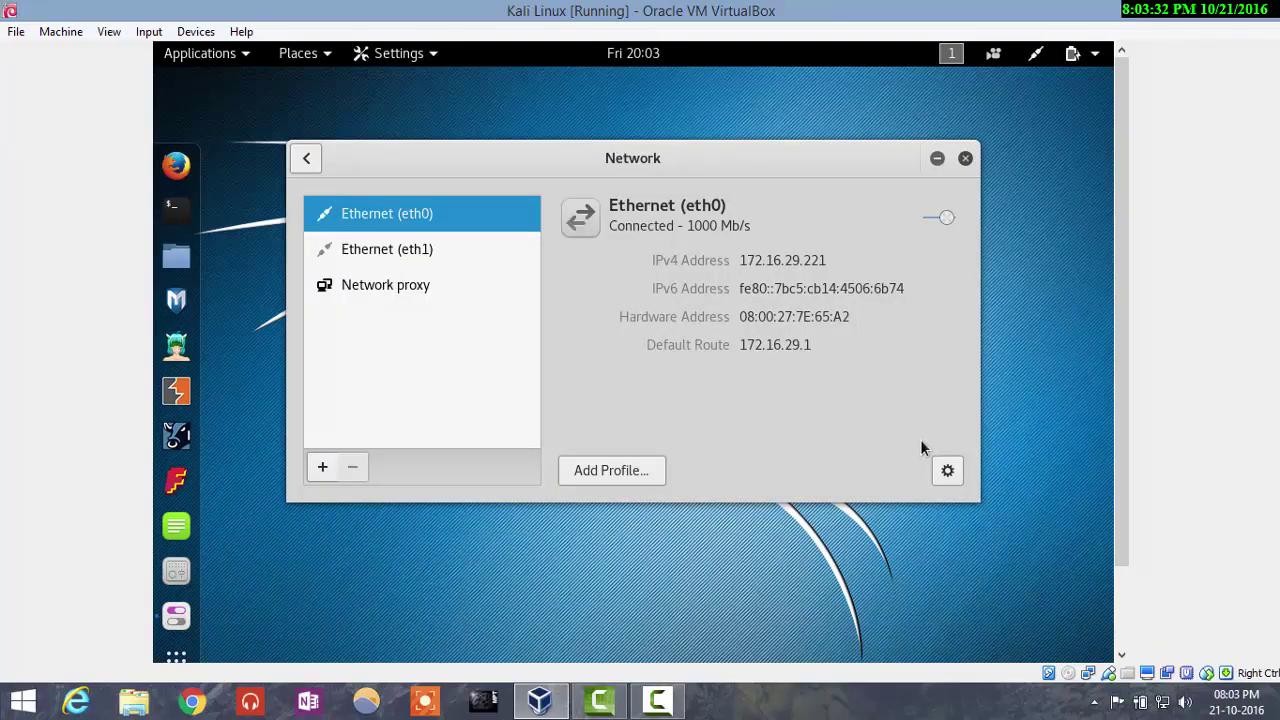
click(947, 471)
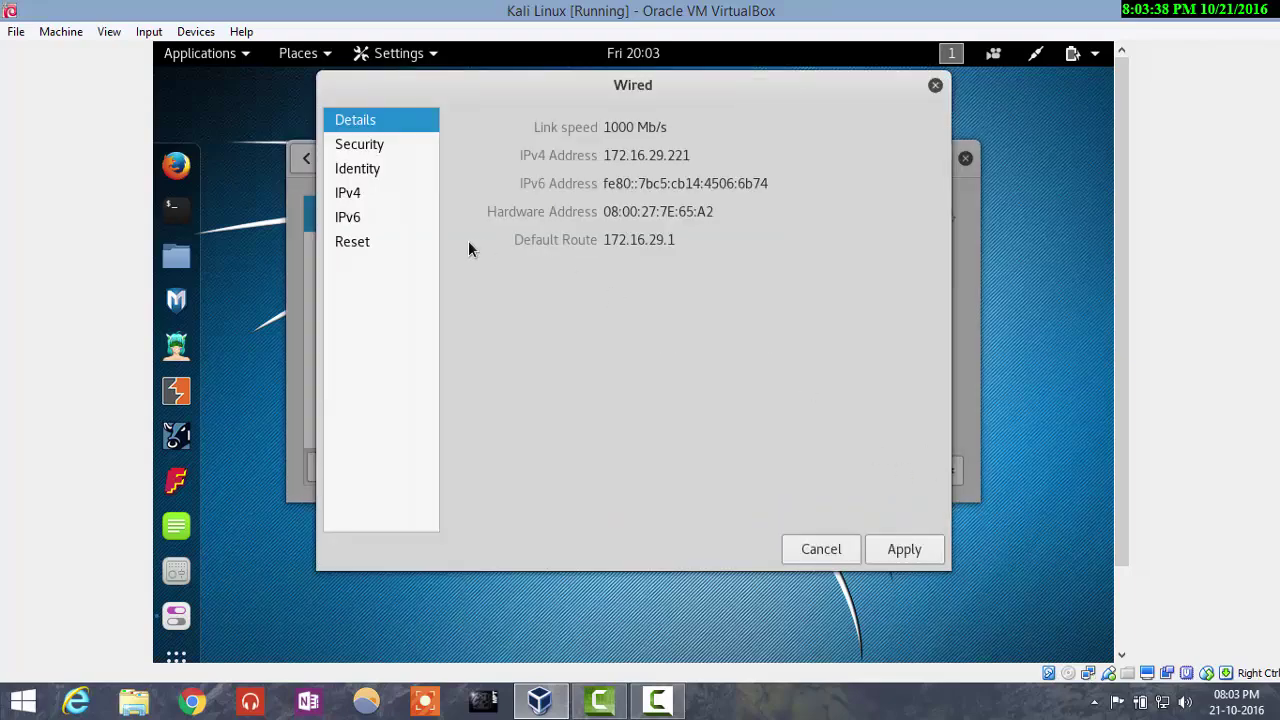
click(360, 195)
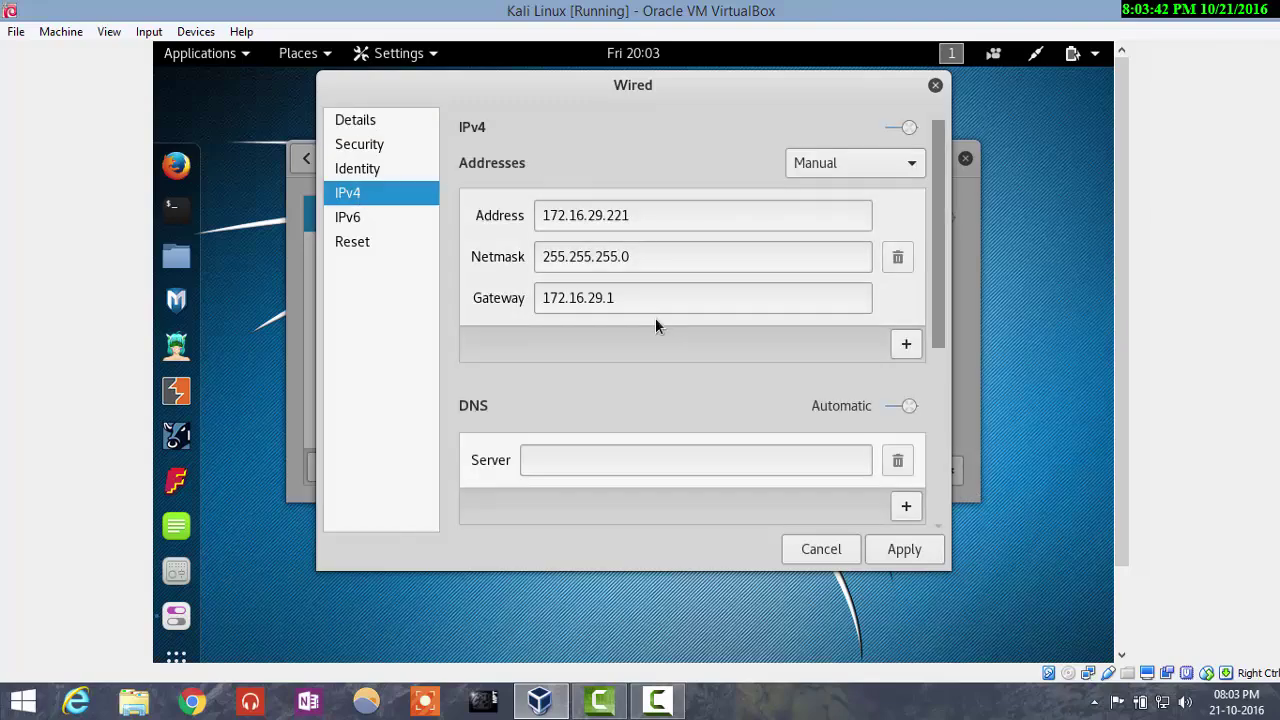
click(904, 549)
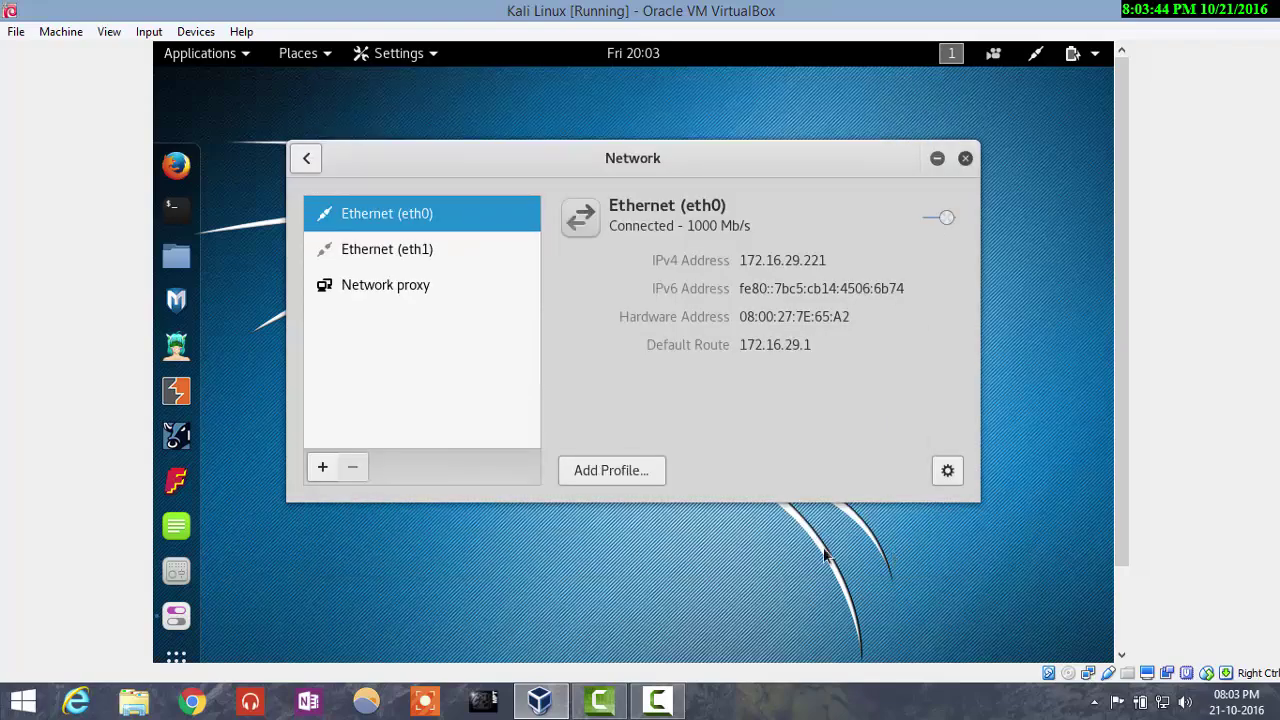
click(407, 290)
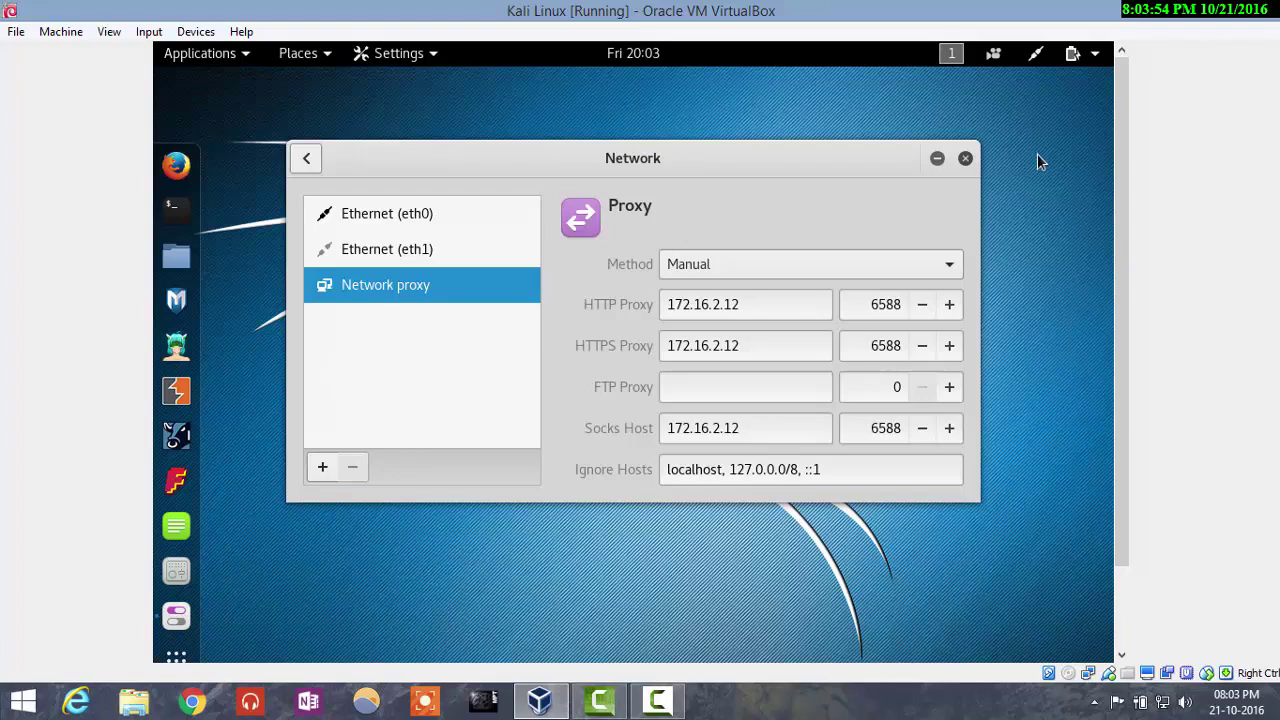
click(966, 158)
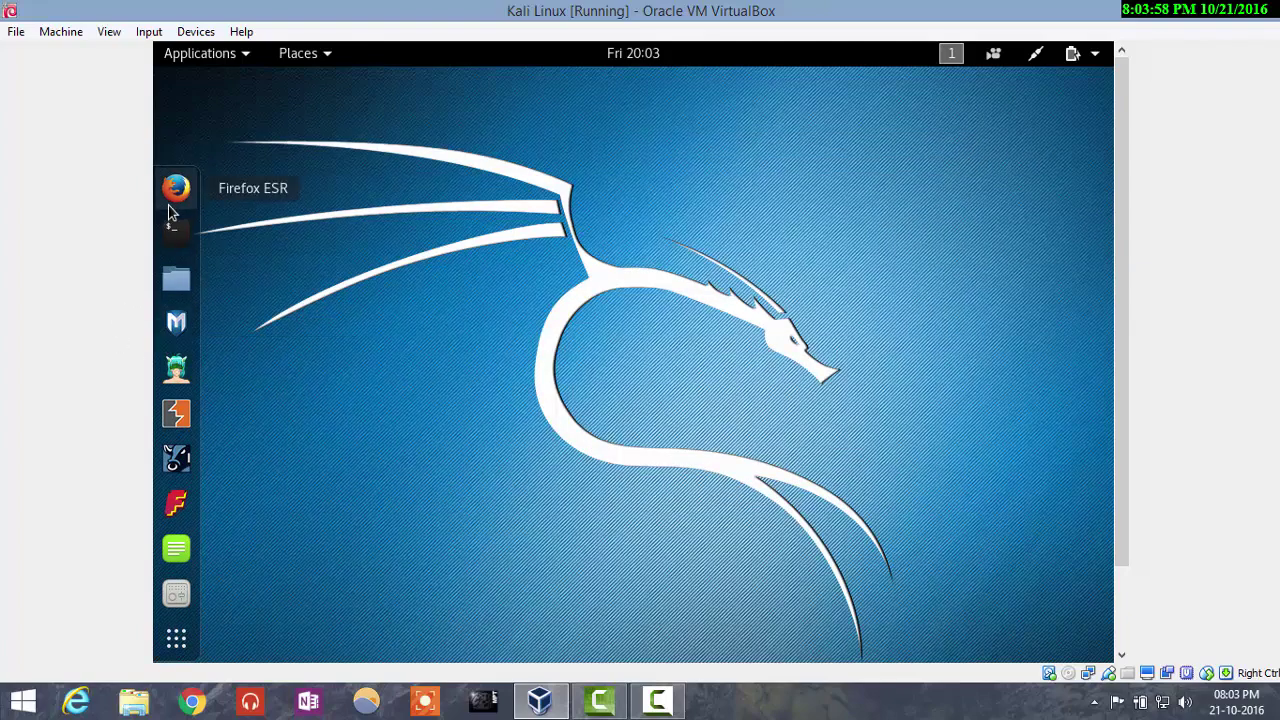
Step: Load docs.kali.org from Firefox ESR's Kali Docs bookmark, then minimize Firefox
click(172, 200)
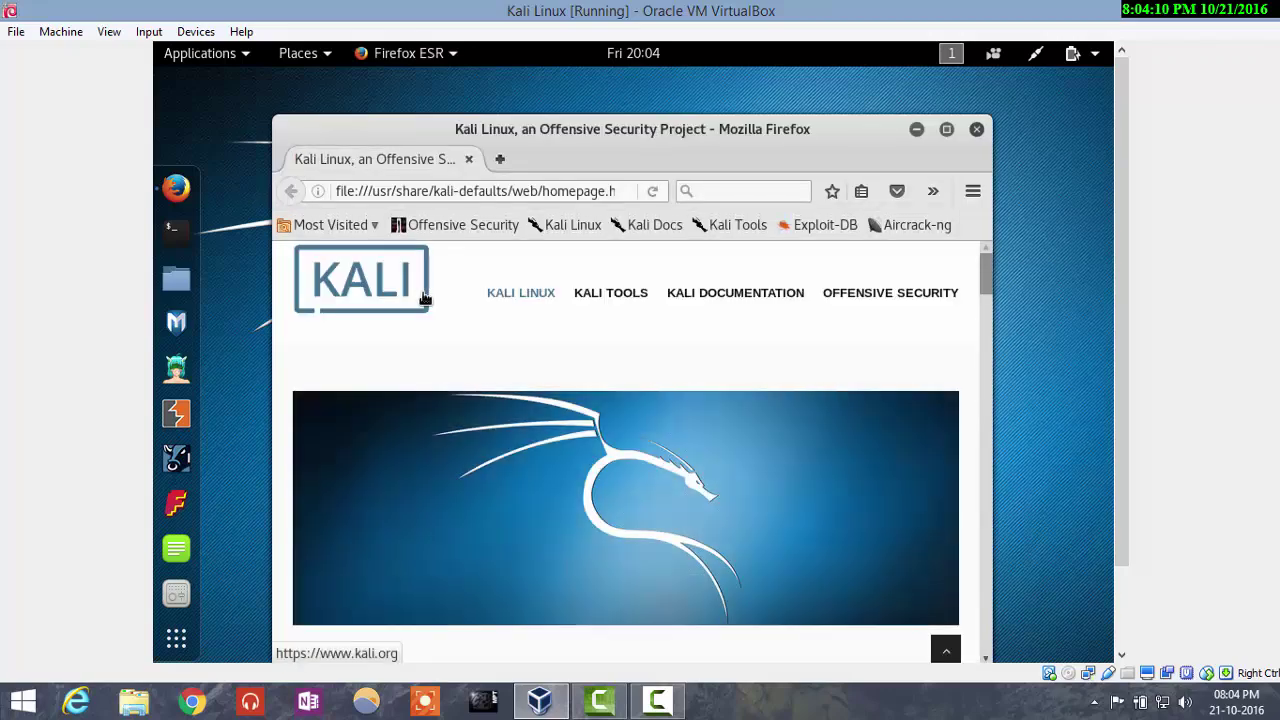
middle_click(660, 222)
click(647, 200)
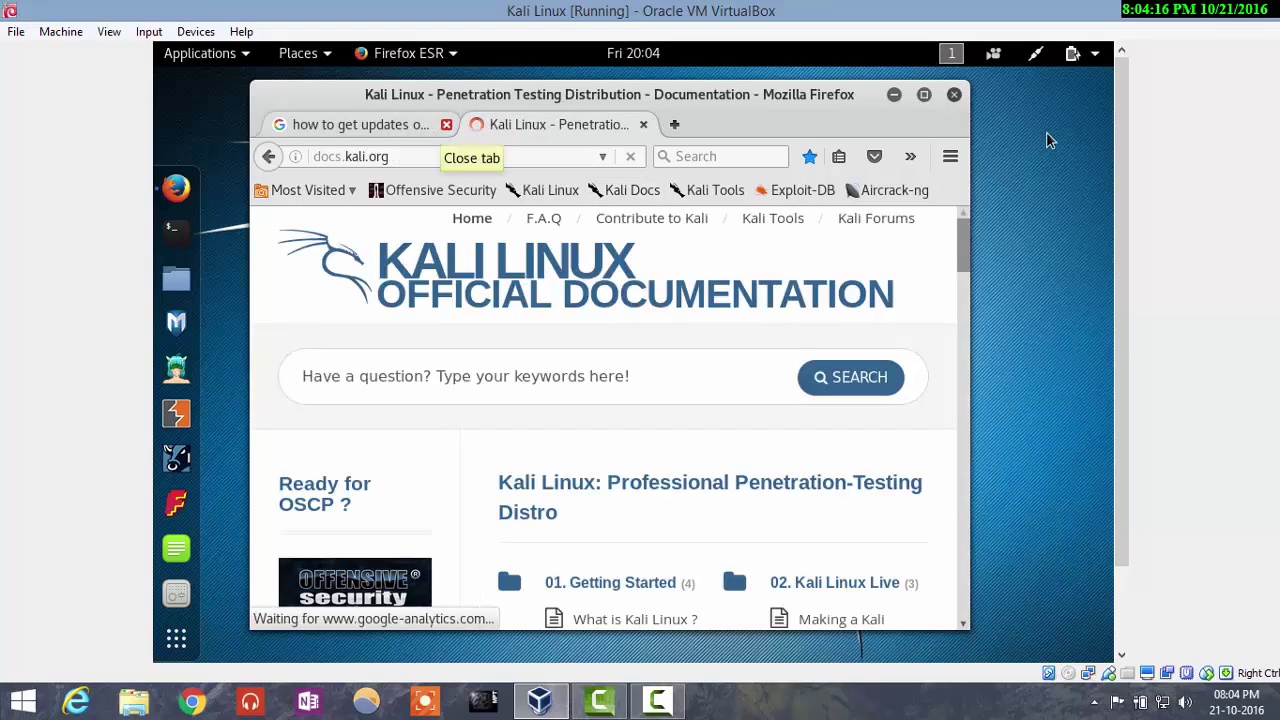
click(893, 95)
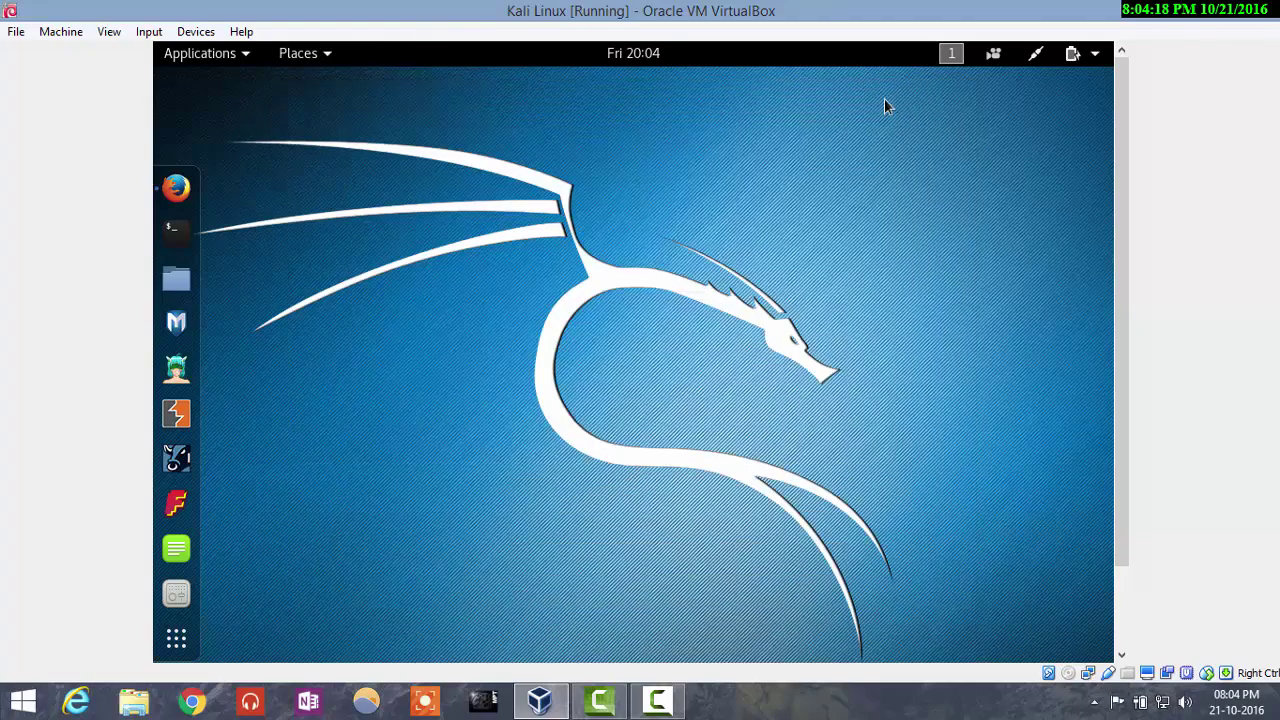
right_click(1090, 677)
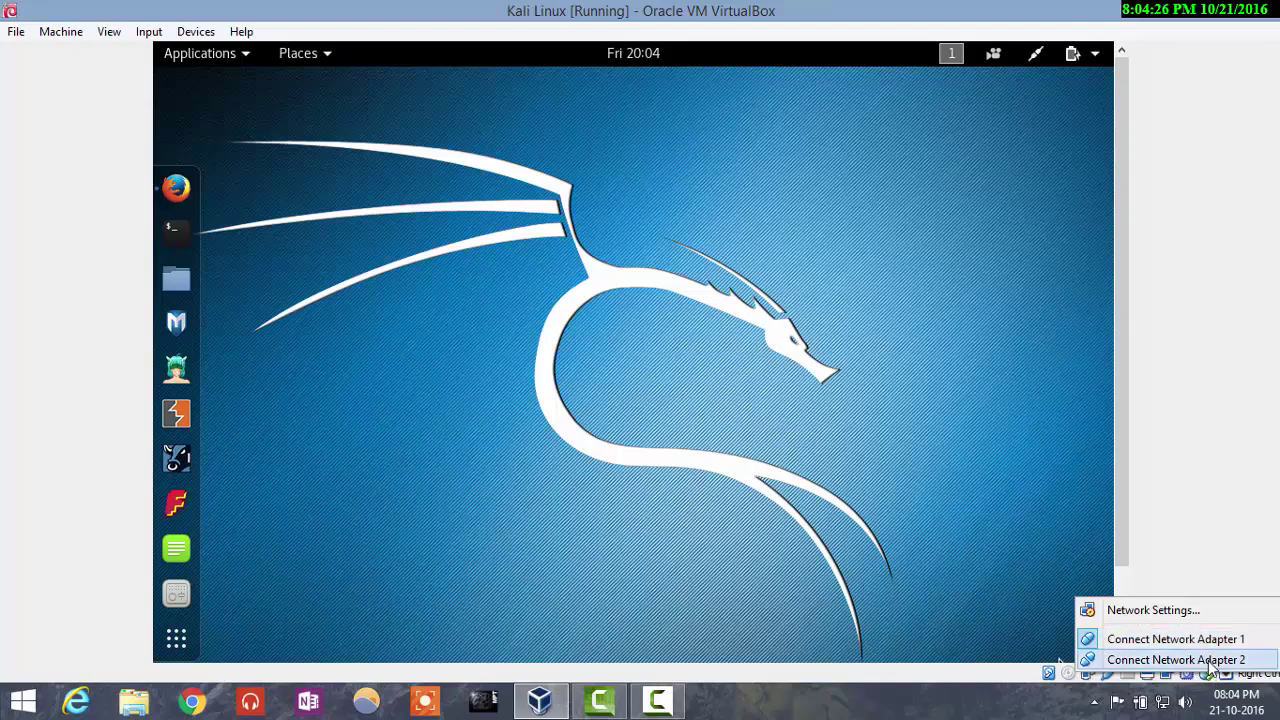
click(749, 502)
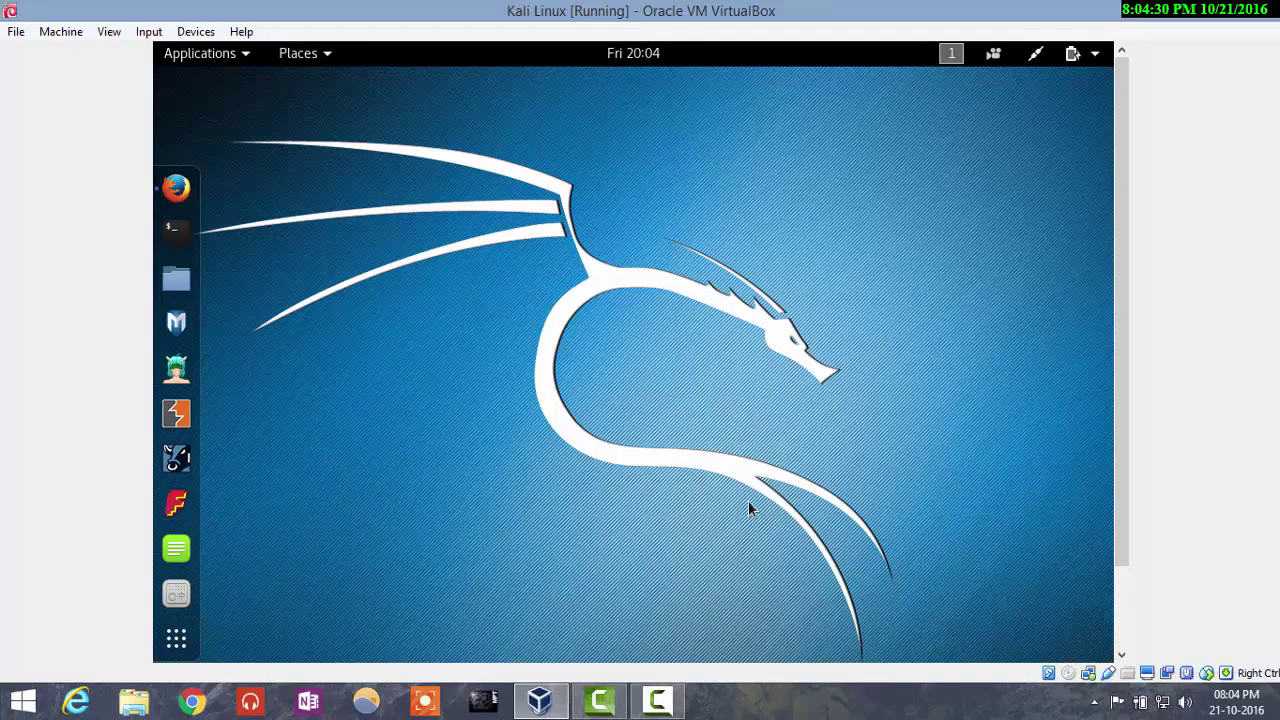